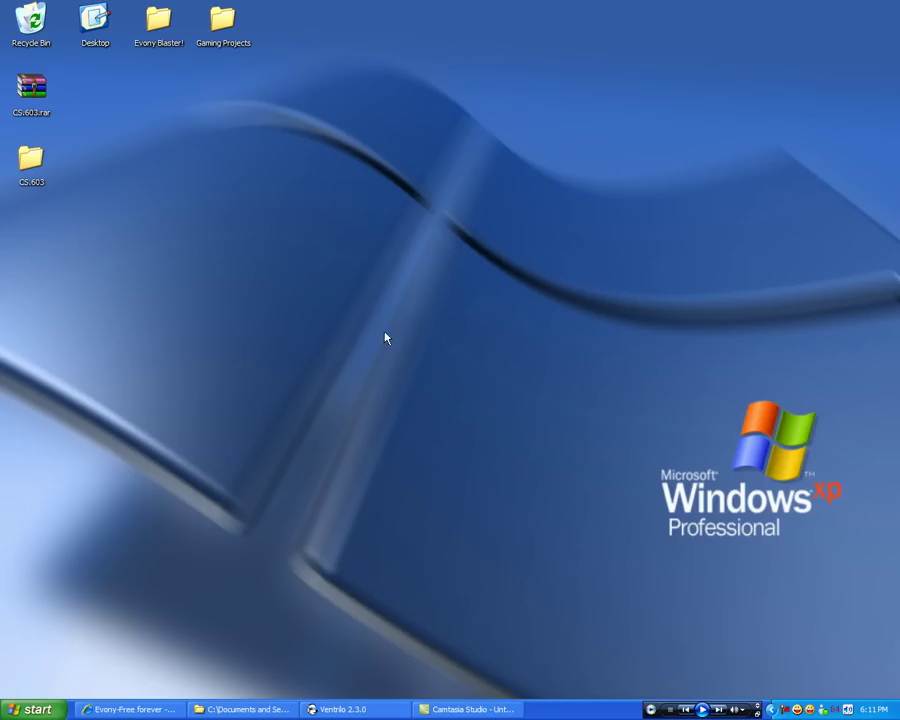
Step: Run Launch Evony with Evony Blaster.exe from the Evony Blaster! folder, then minimize Explorer
double_click(160, 21)
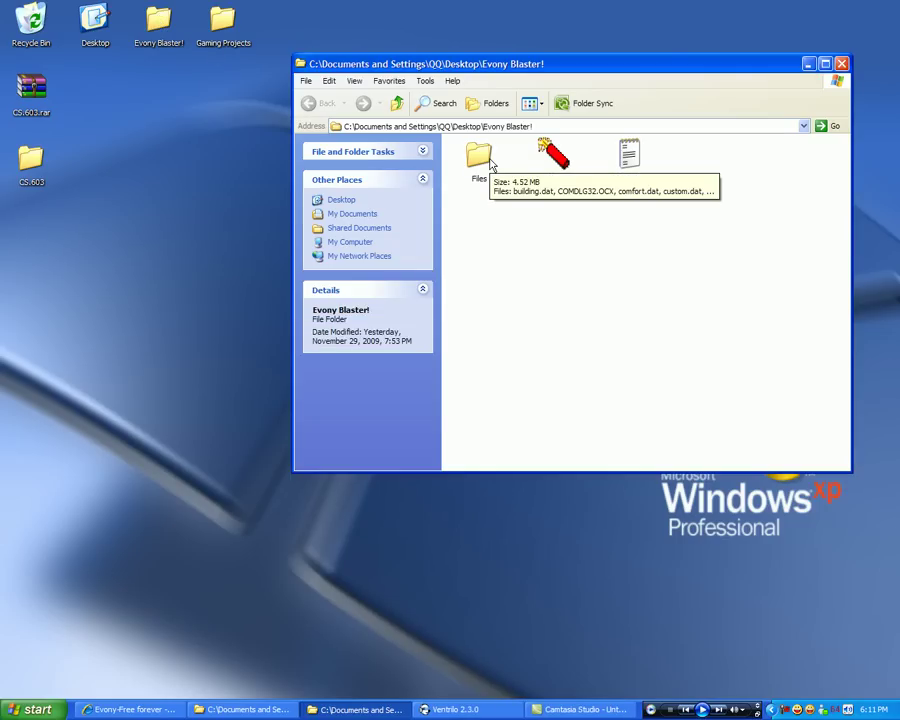
left_click(550, 168)
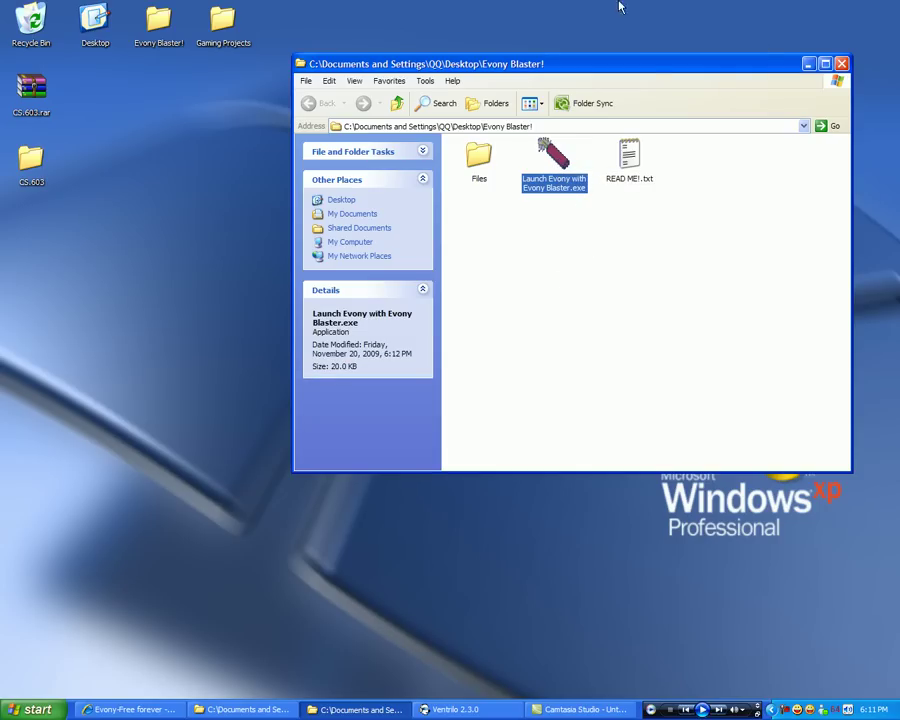
left_click(809, 64)
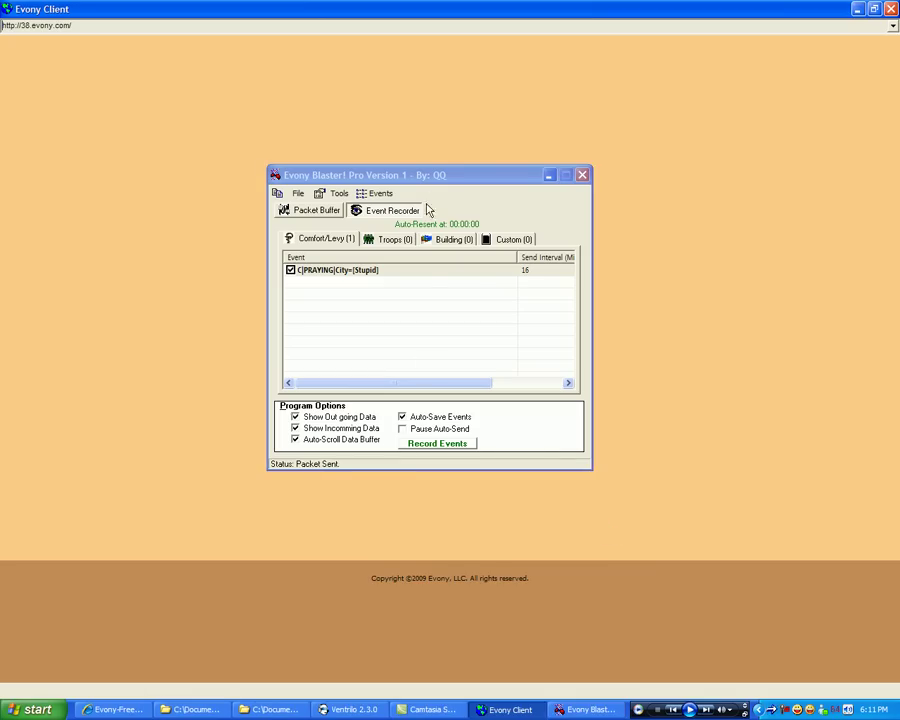
Step: Move the Blaster window aside and show the Packet Buffer list, selecting the 134-length received packet
left_click_drag(432, 190, 696, 342)
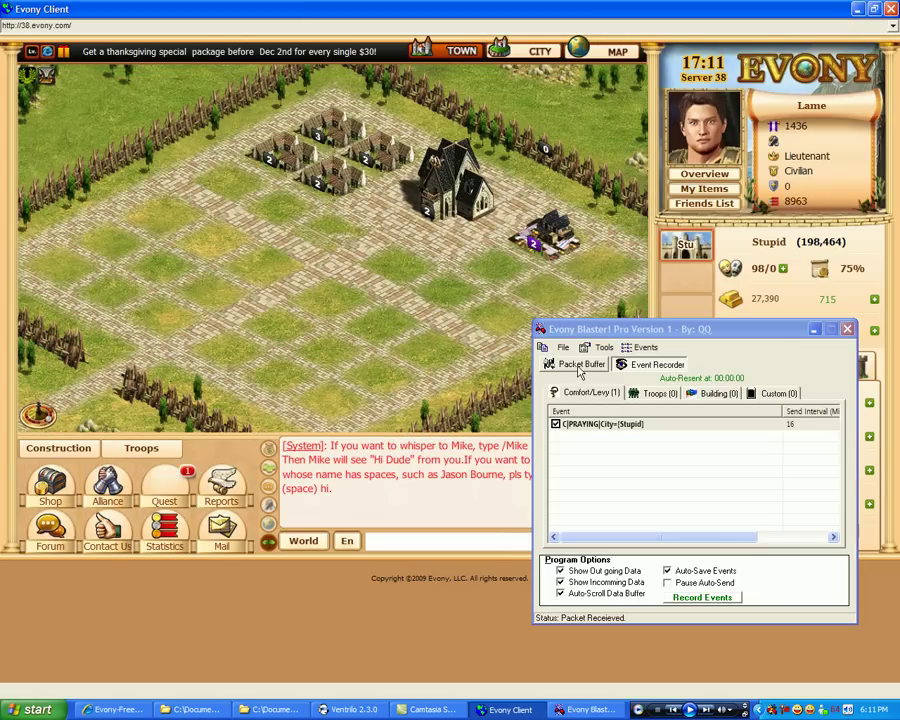
left_click(578, 364)
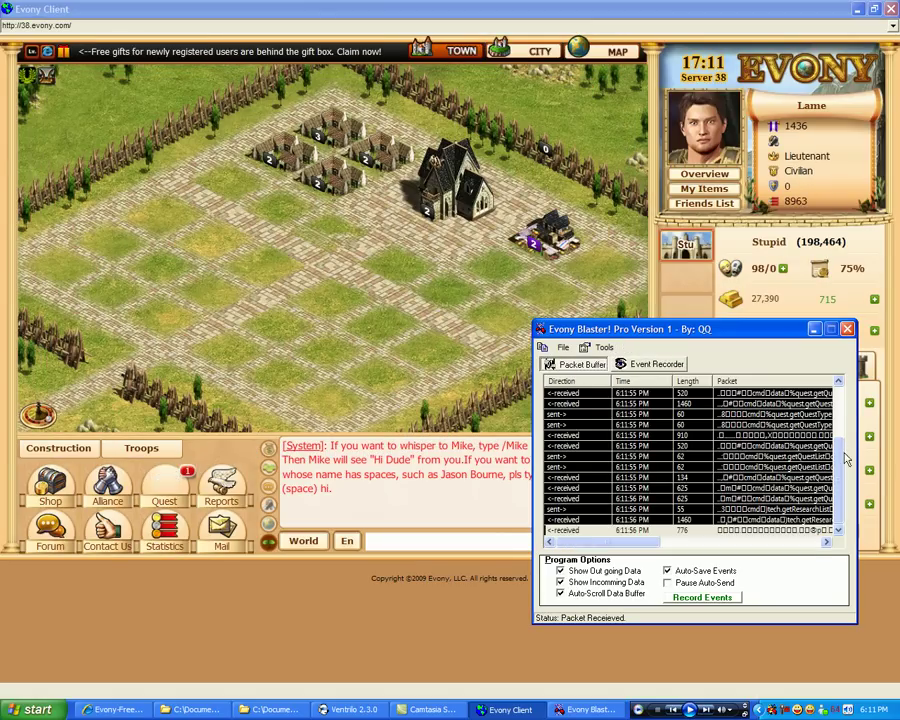
left_click(573, 445)
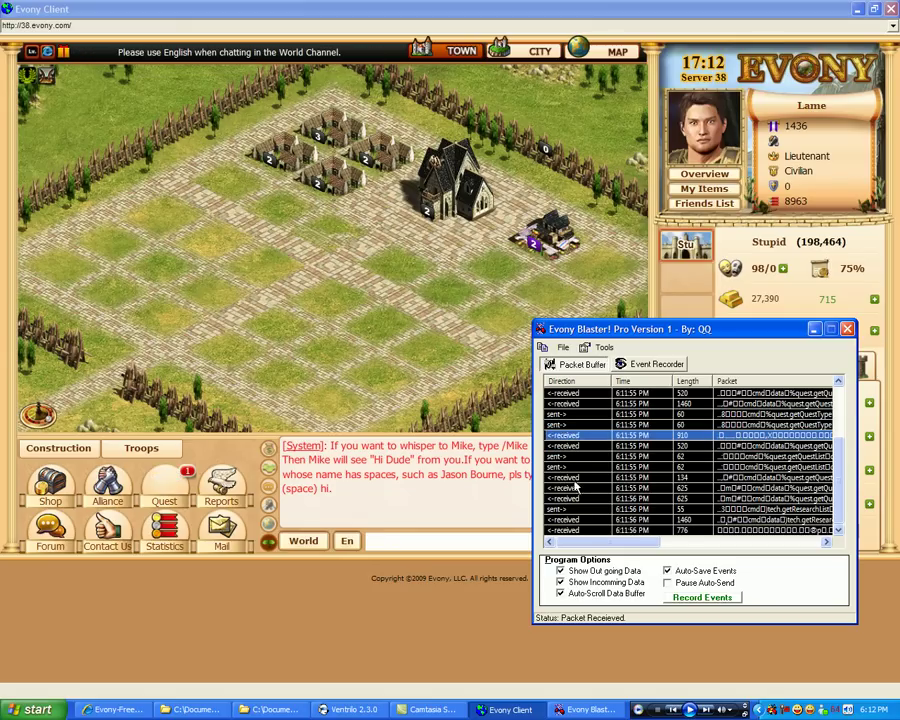
left_click(577, 477)
Step: Claim the completed Chat box quest reward in the game's Quest list
left_click(162, 478)
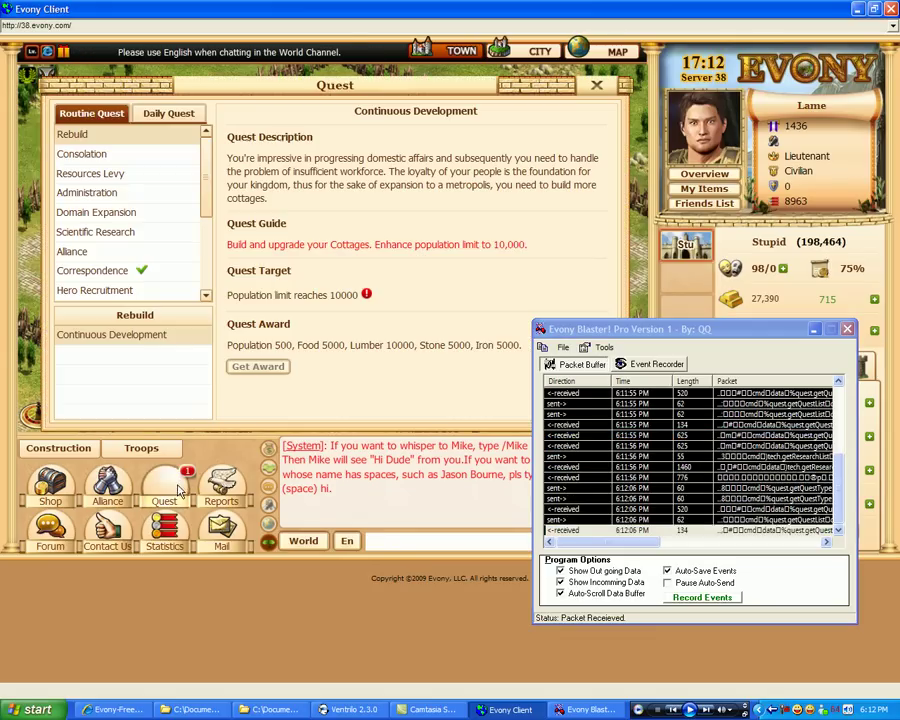
left_click(137, 279)
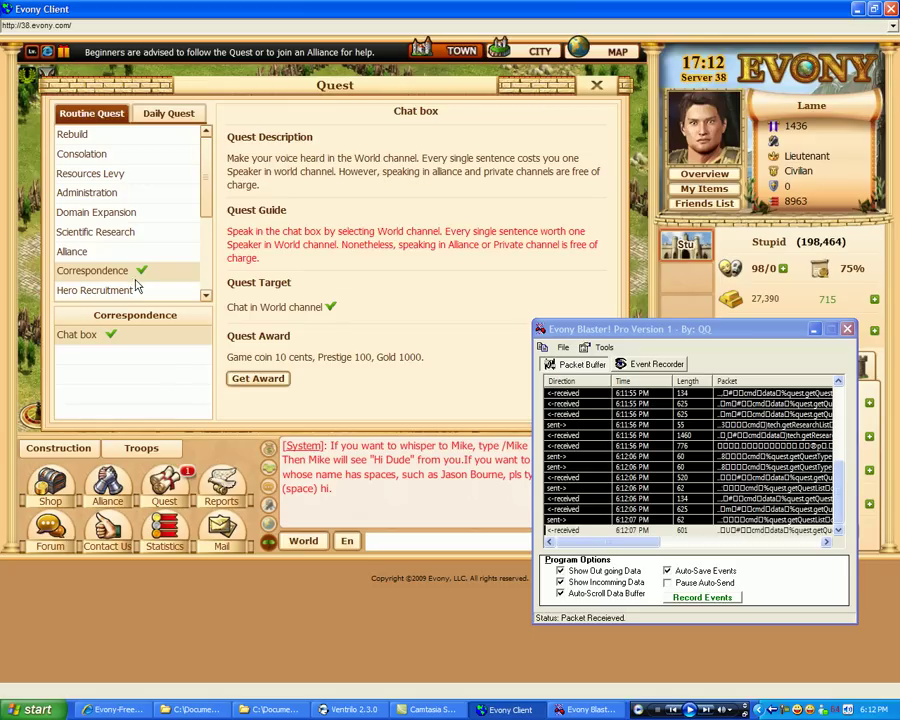
left_click(257, 377)
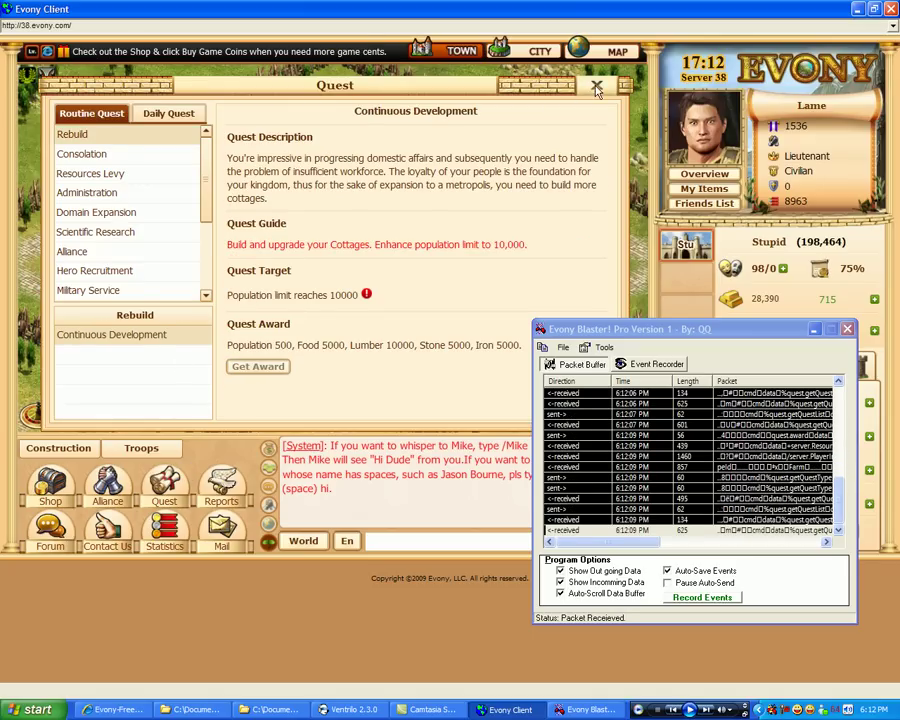
Step: Close the Quest window and reposition the Blaster window at the lower left
left_click(455, 52)
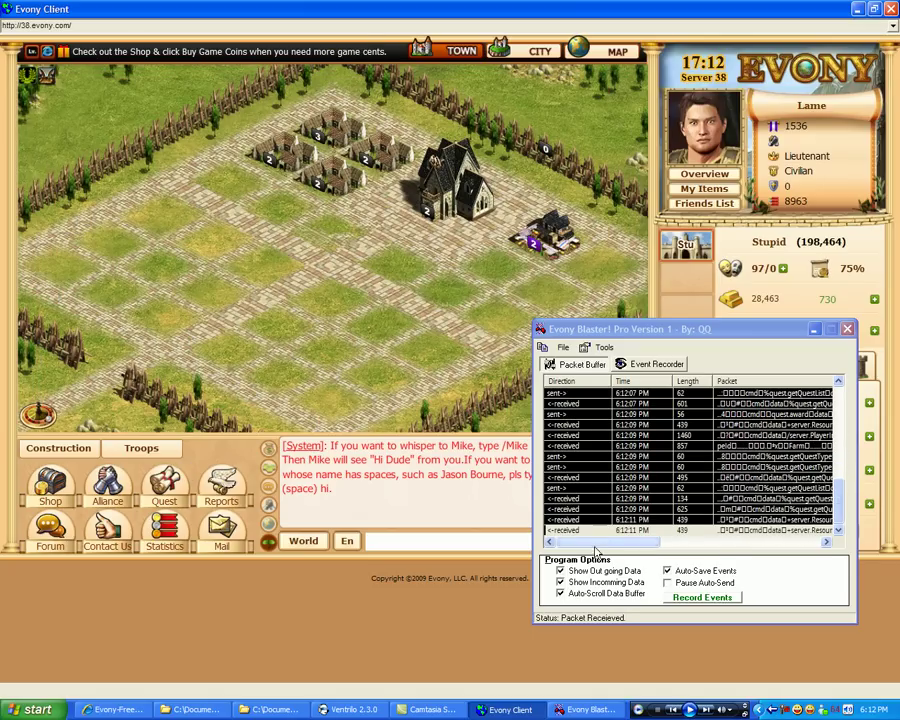
left_click(580, 337)
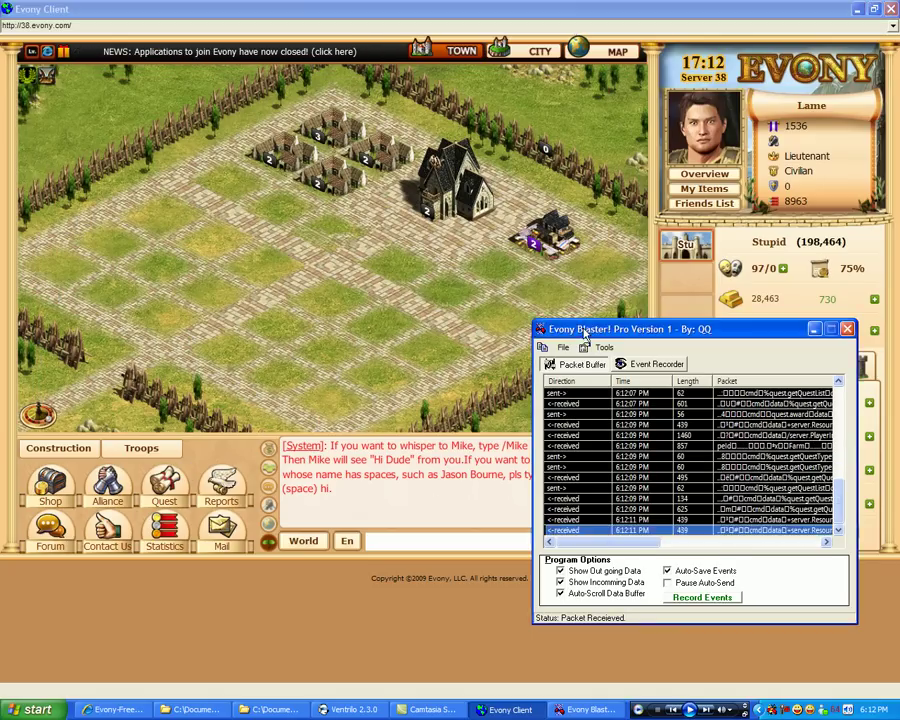
left_click_drag(580, 337, 486, 346)
left_click(573, 579)
mouse_move(565, 551)
left_mouse_down()
mouse_move(725, 552)
mouse_move(557, 551)
left_mouse_up()
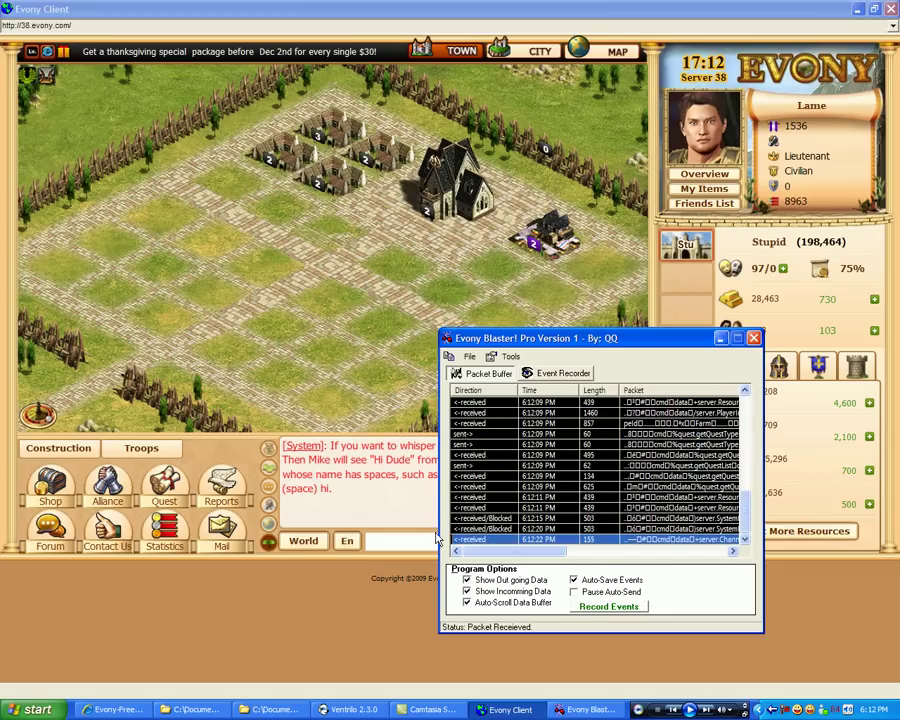
left_click_drag(557, 551, 503, 565)
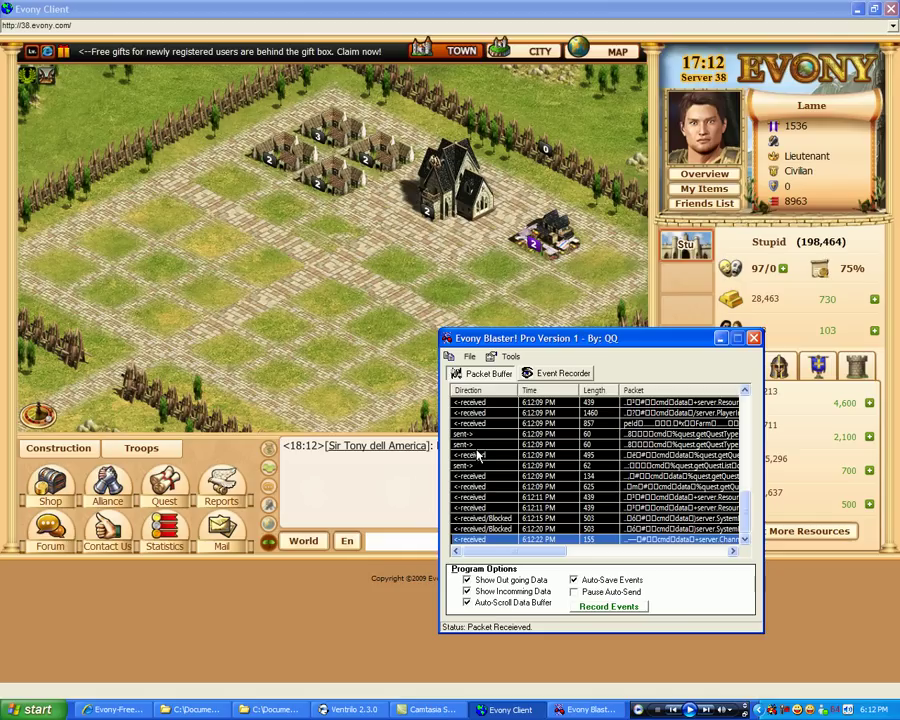
Step: Pass the blocked 6:12:15 and 6:12:20 received packets through to the game
left_click(473, 467)
left_click(481, 538)
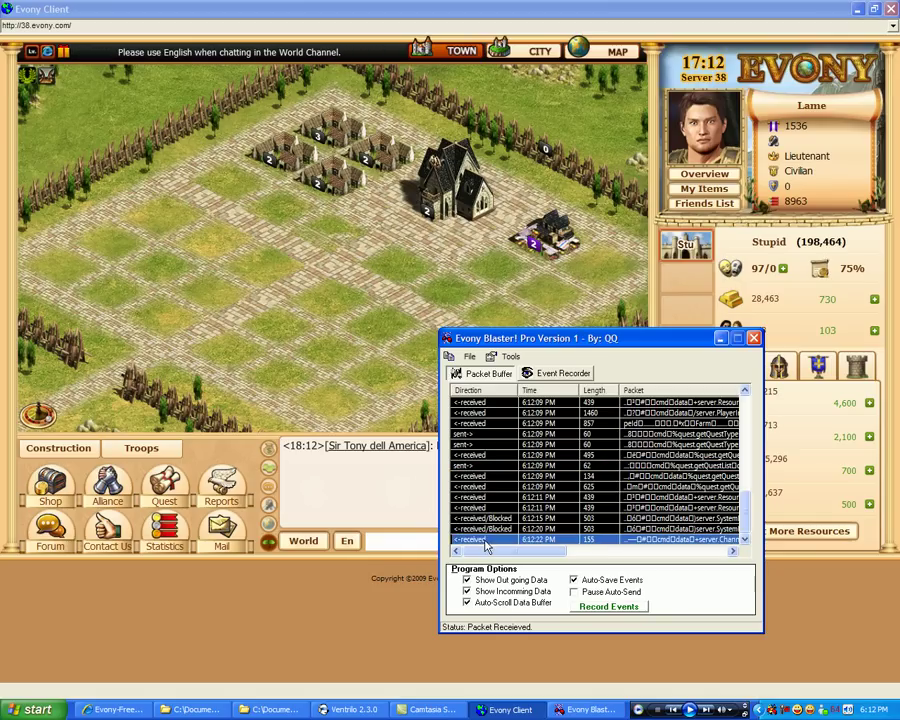
left_click(480, 518)
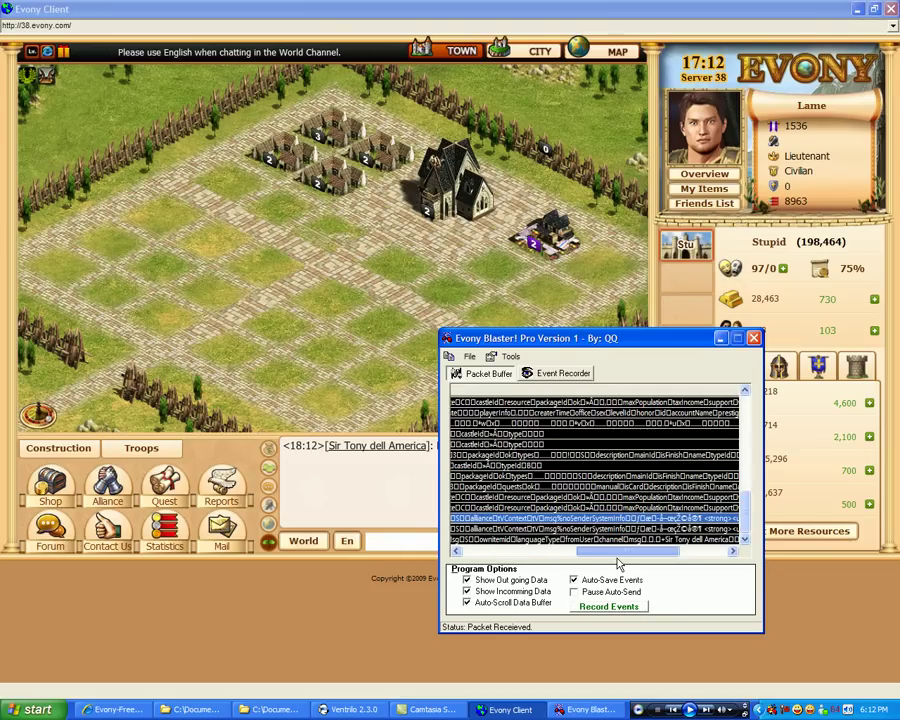
left_click(483, 529)
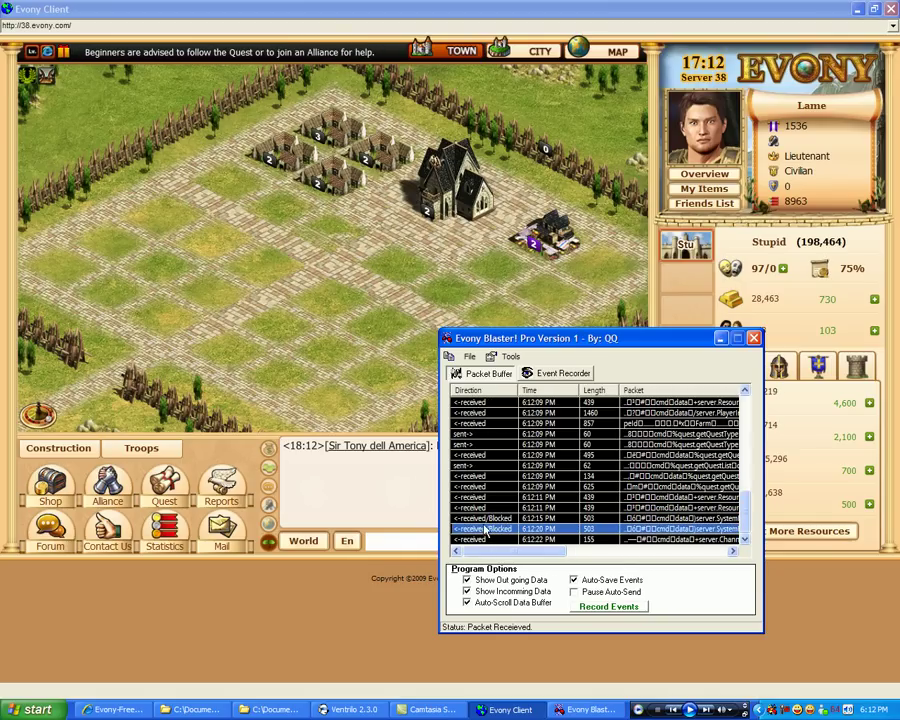
right_click(490, 519)
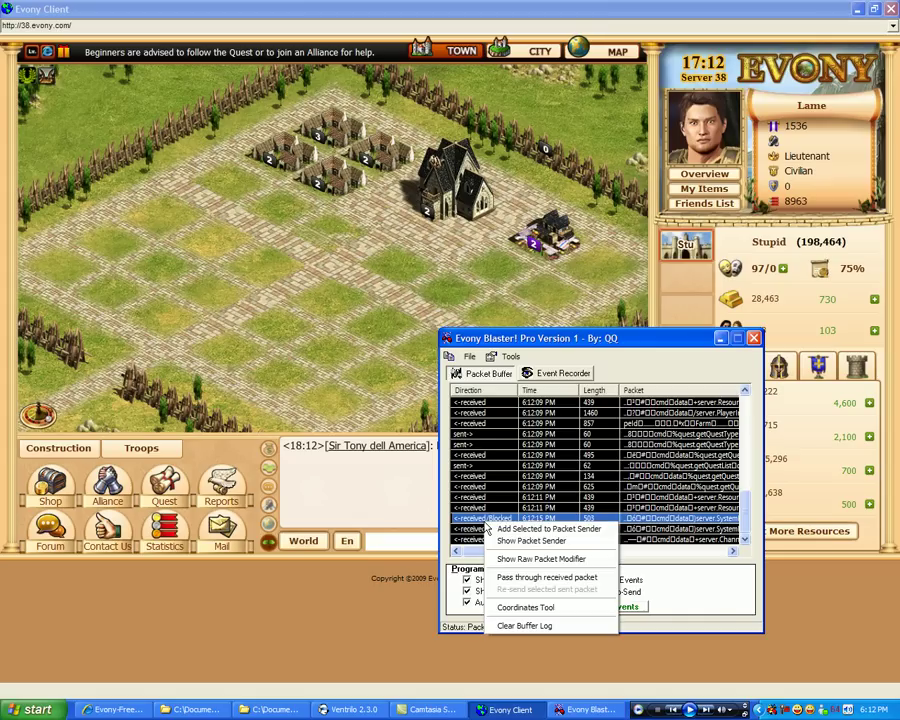
left_click(522, 579)
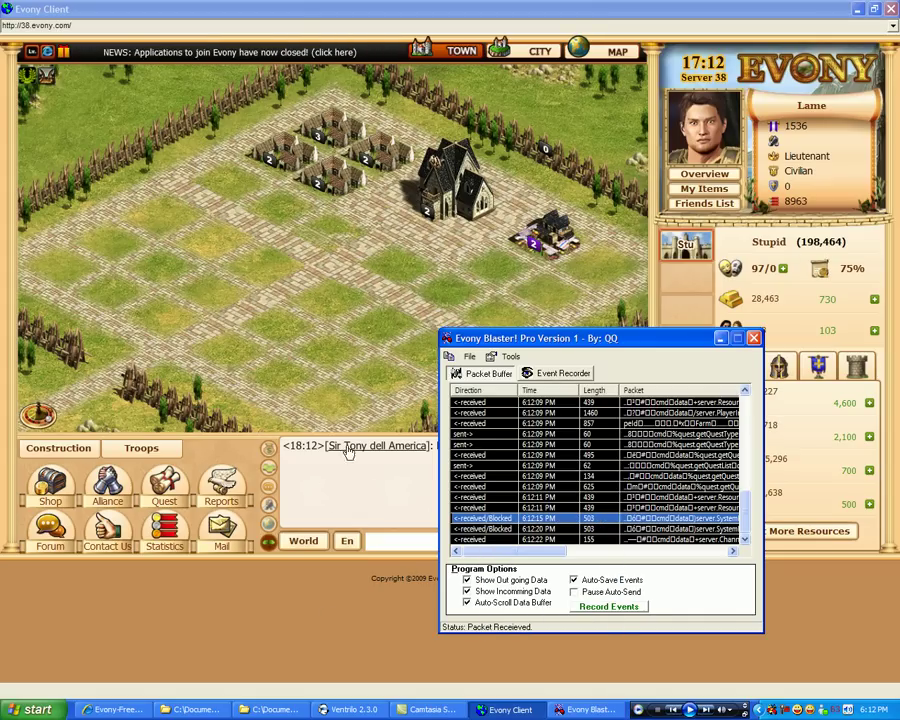
right_click(501, 520)
left_click(540, 577)
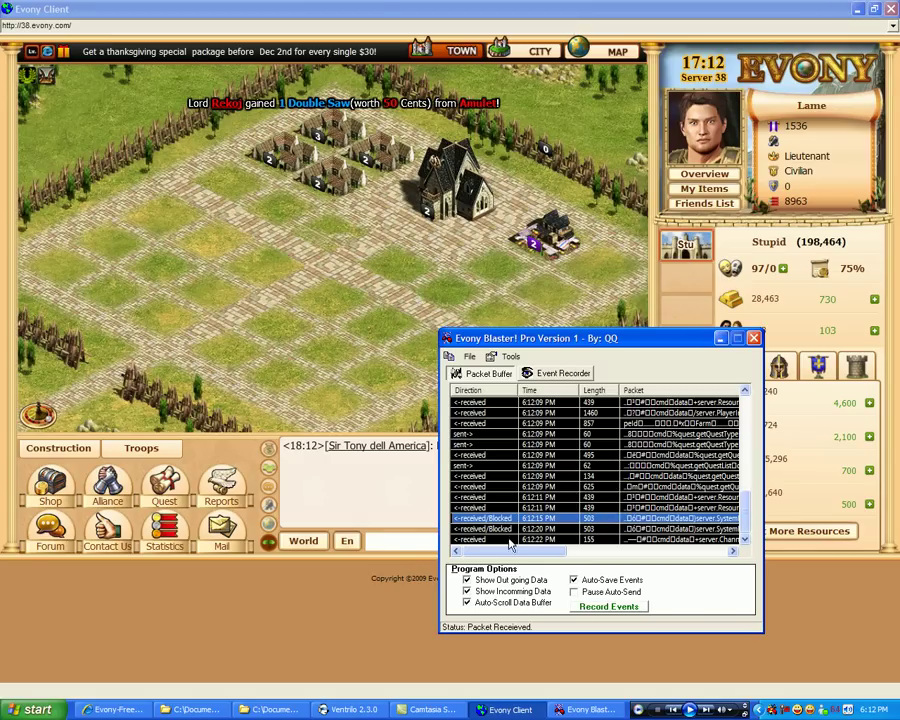
Step: Pass the blocked 6:12:15 received packet through again, then reselect it
left_click_drag(496, 338, 546, 313)
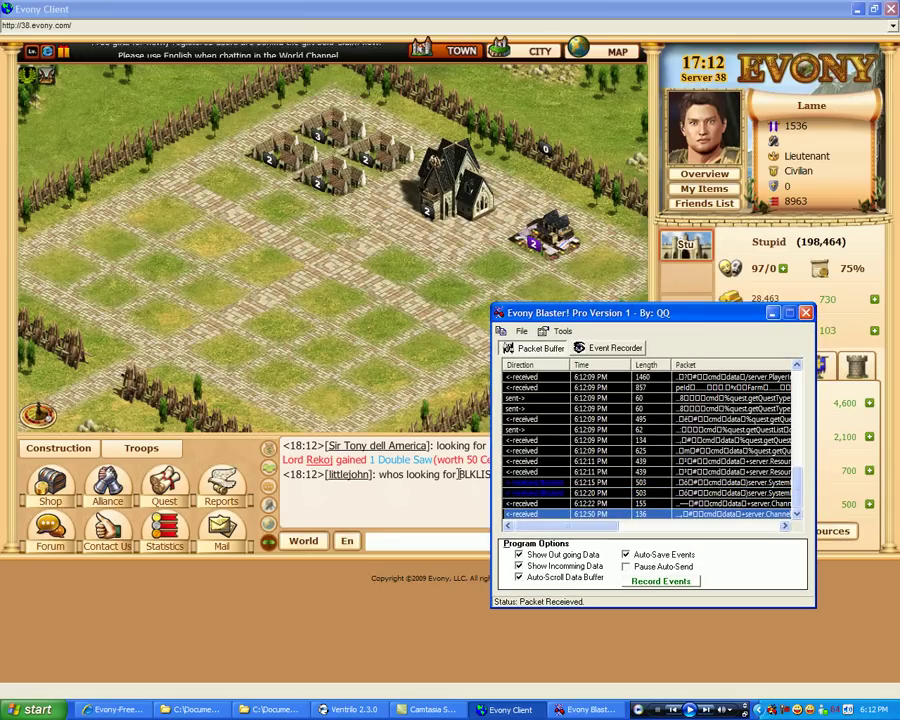
left_click(548, 477)
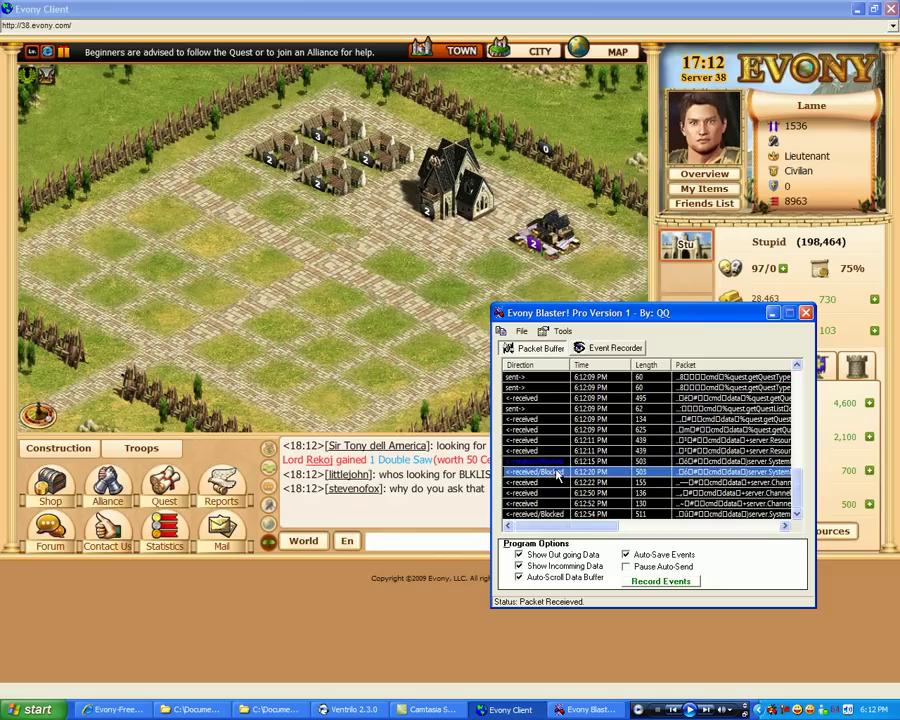
left_click(537, 462)
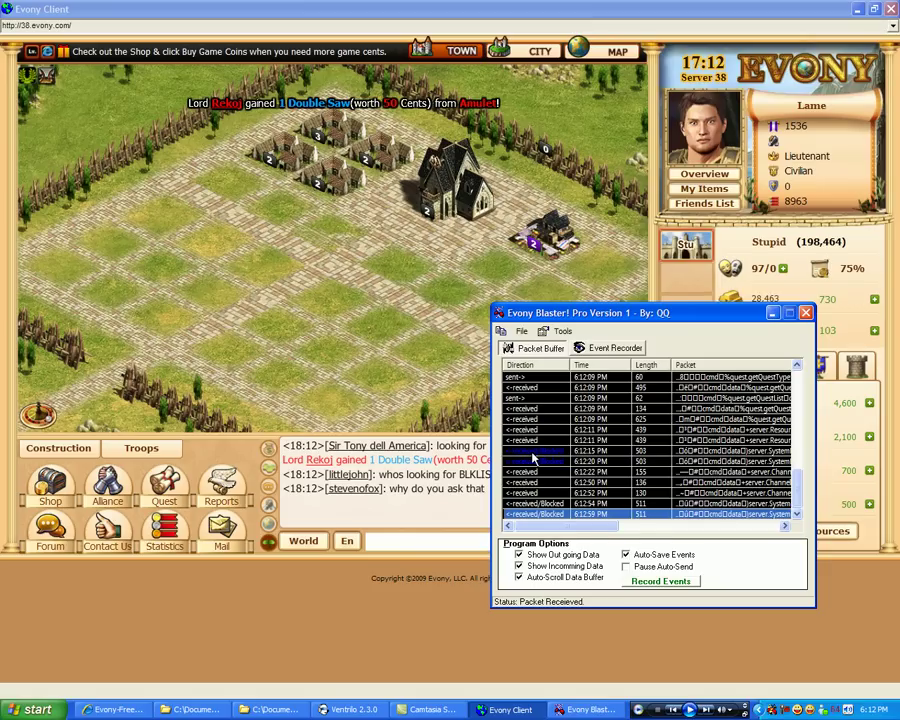
right_click(533, 453)
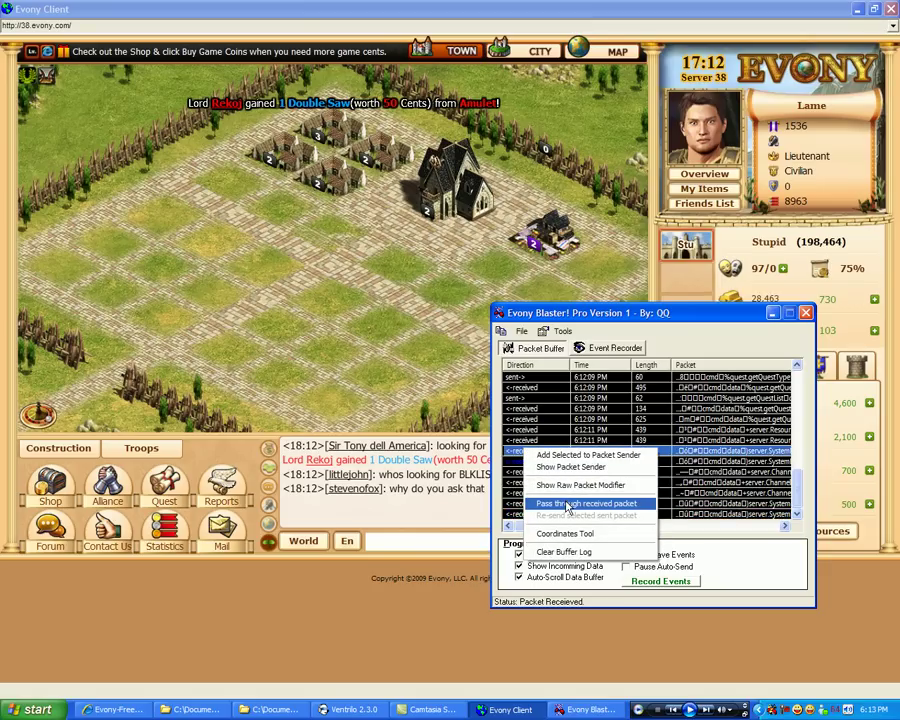
left_click(568, 504)
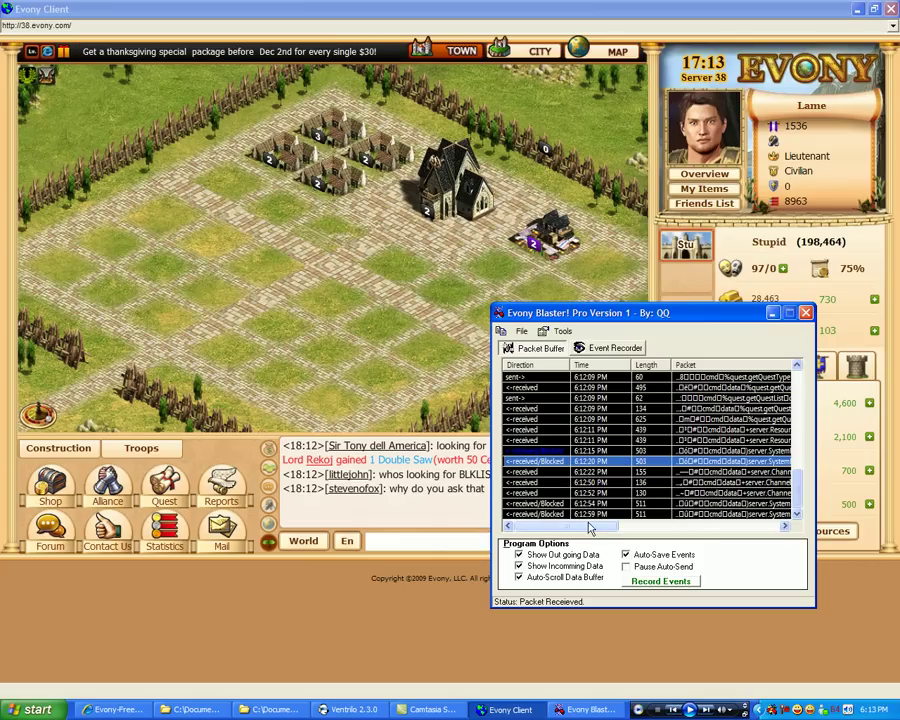
left_click_drag(560, 527, 535, 527)
left_click(538, 452)
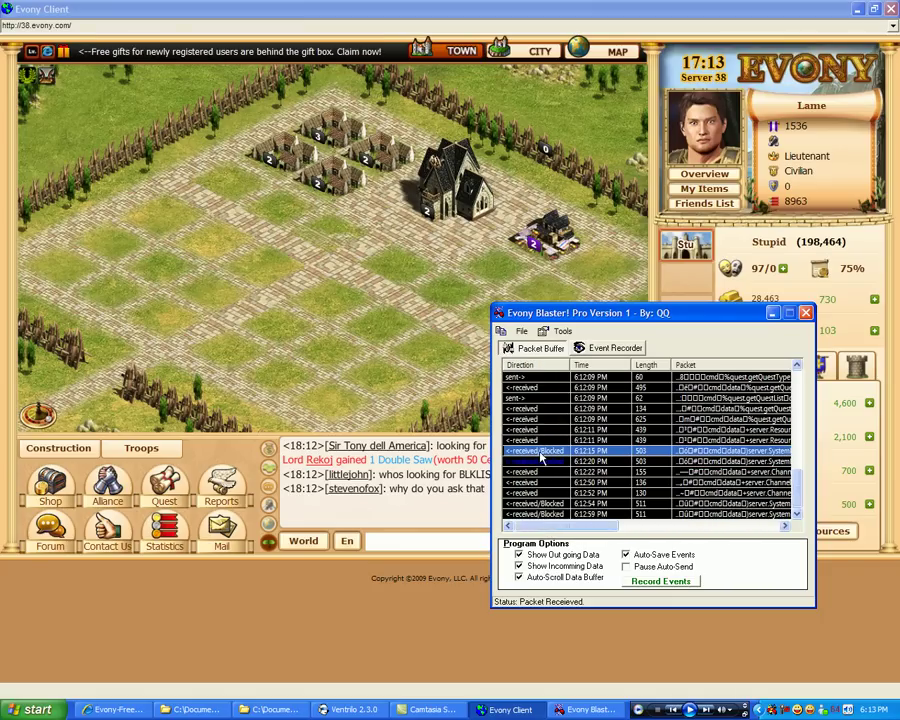
Step: Dismiss the packet menu, restore the second game window to the screen top, and refocus the game client
right_click(541, 455)
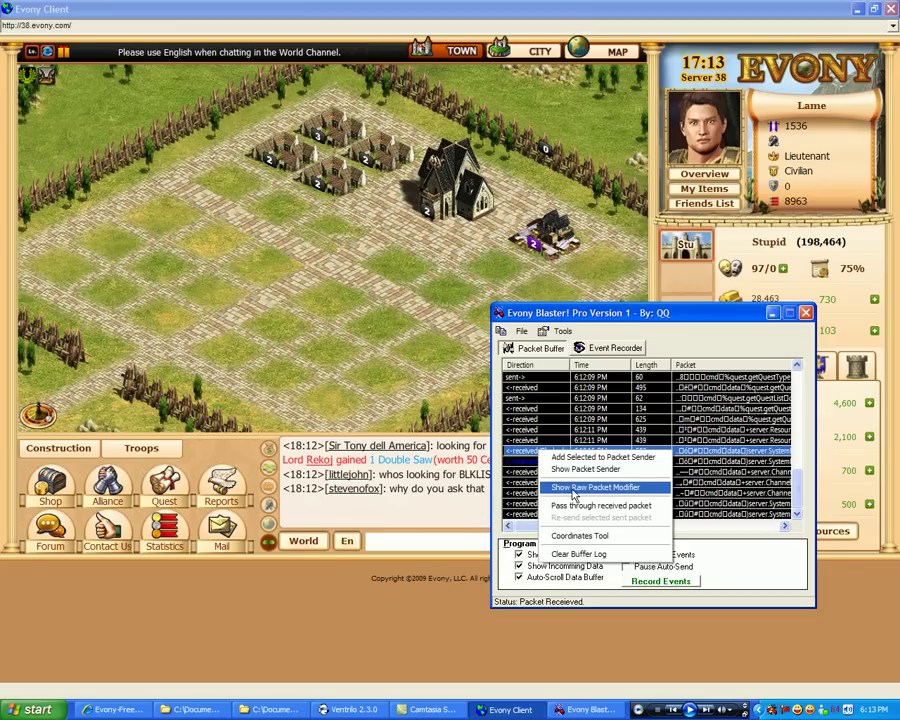
left_click(393, 341)
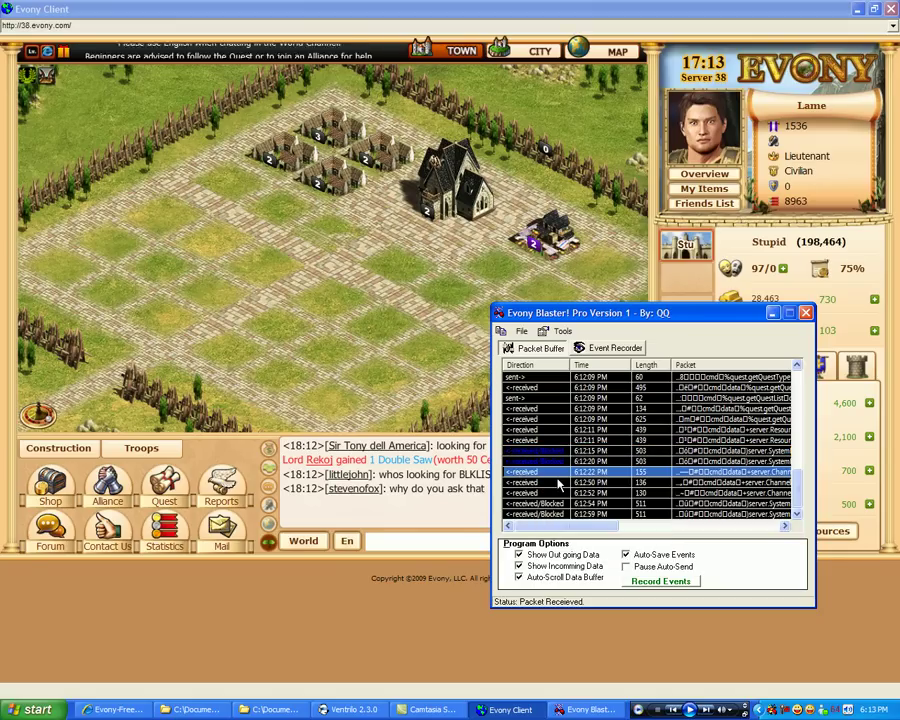
left_click(222, 538)
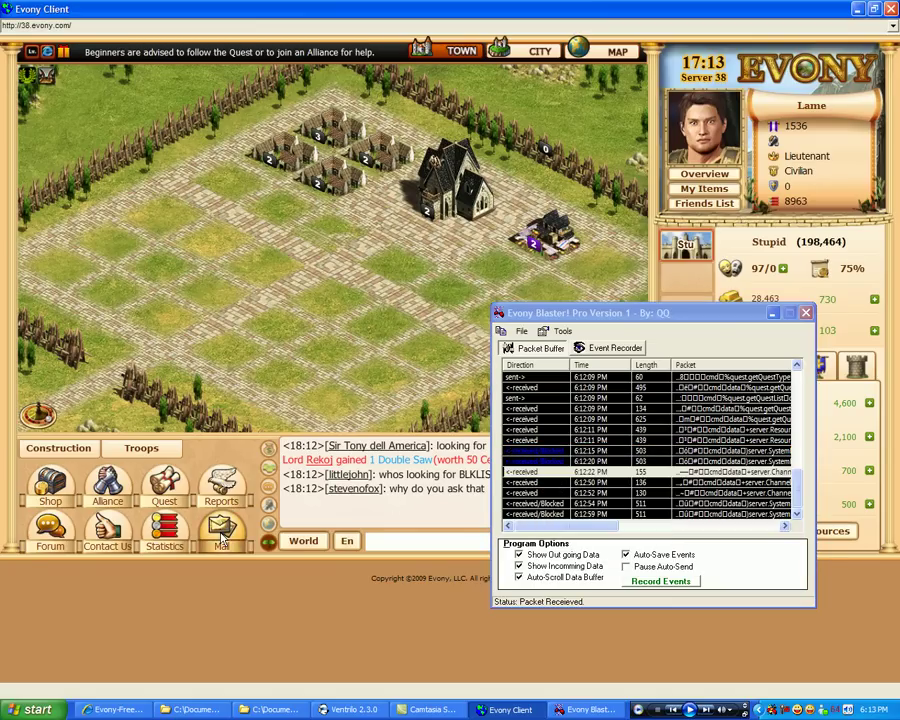
left_click(222, 538)
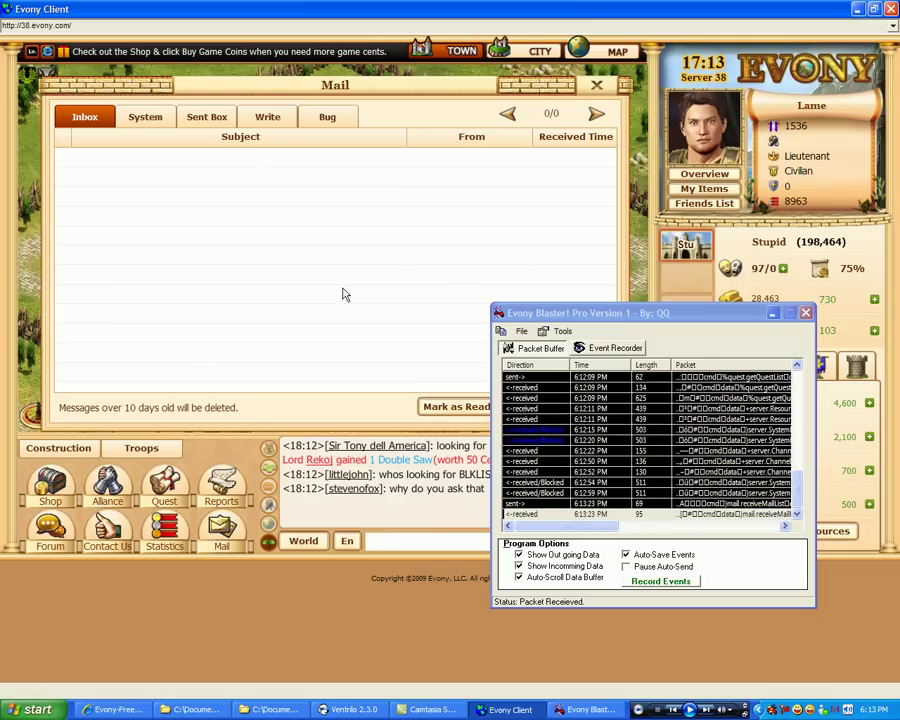
left_click(118, 709)
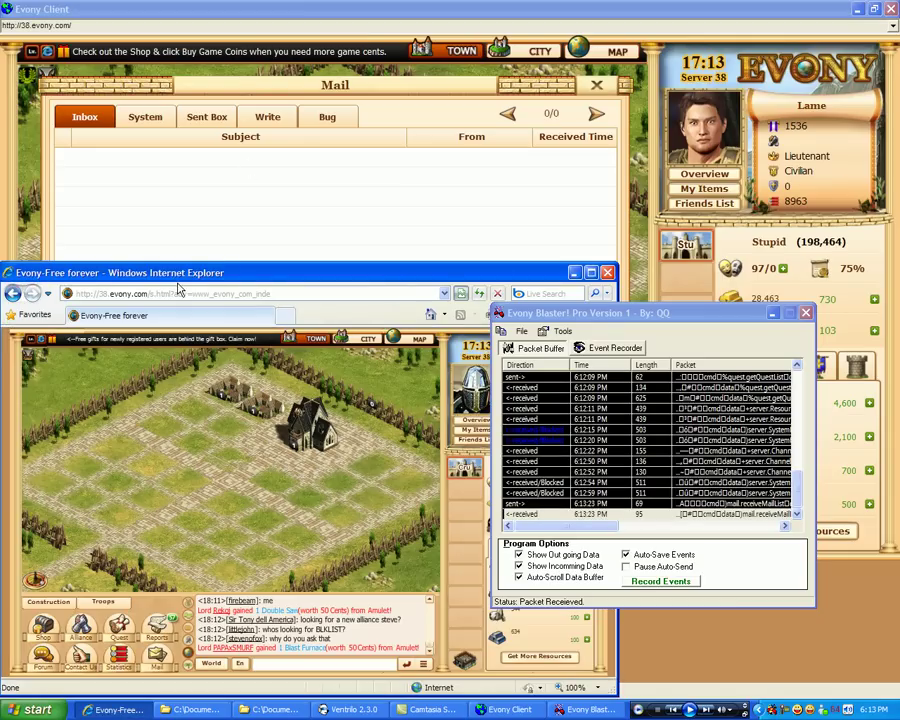
left_click_drag(197, 398, 193, 264)
left_click(339, 174)
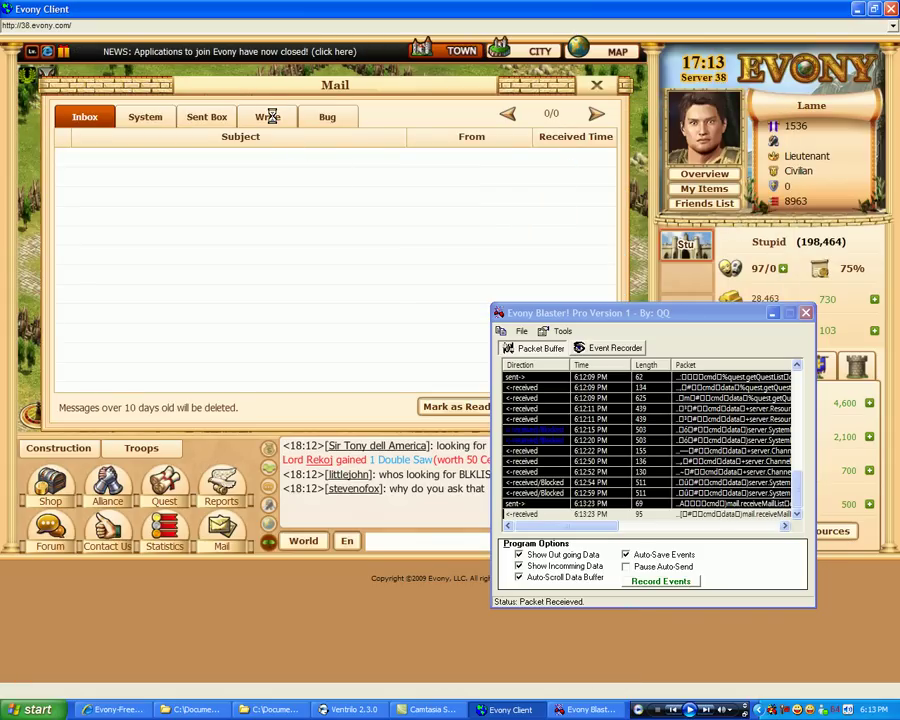
Step: Write a new mail to the recipient with subject 'whatever' and body 'something.'
left_click(262, 117)
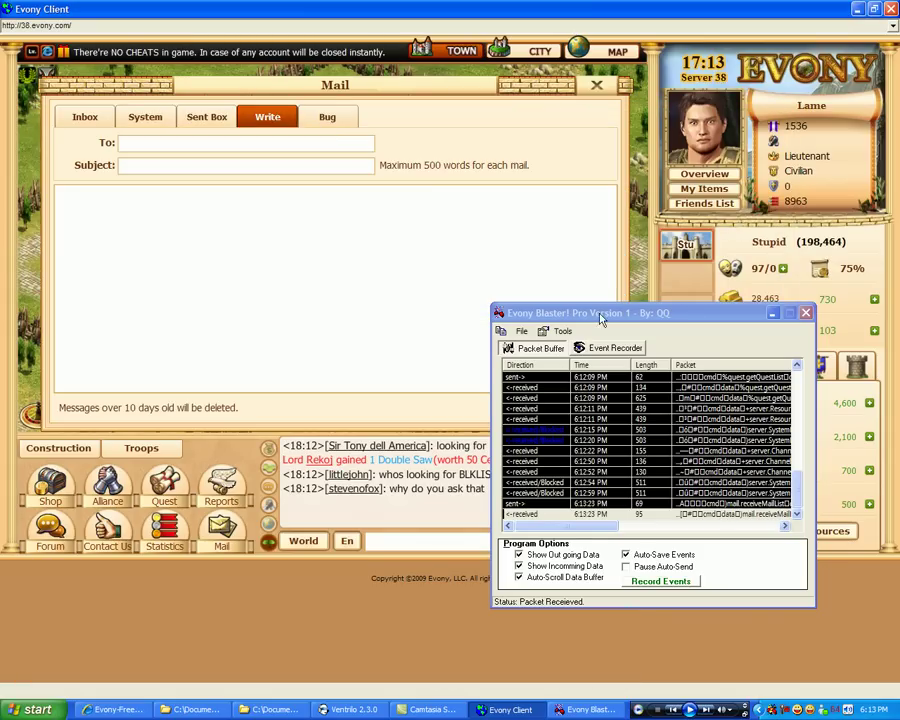
left_click(198, 150)
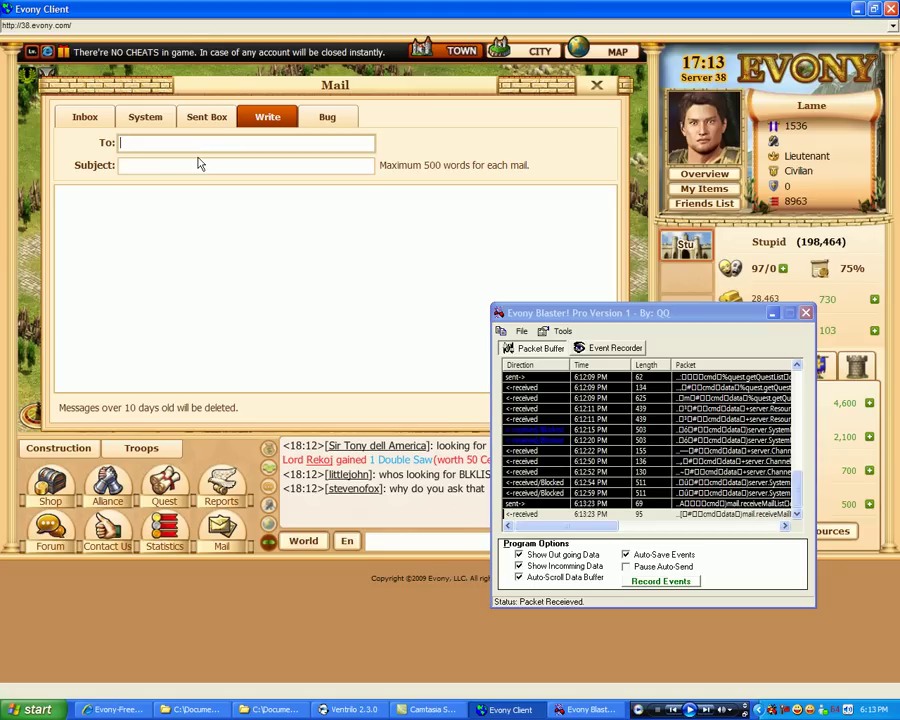
type("QQ")
left_click(194, 164)
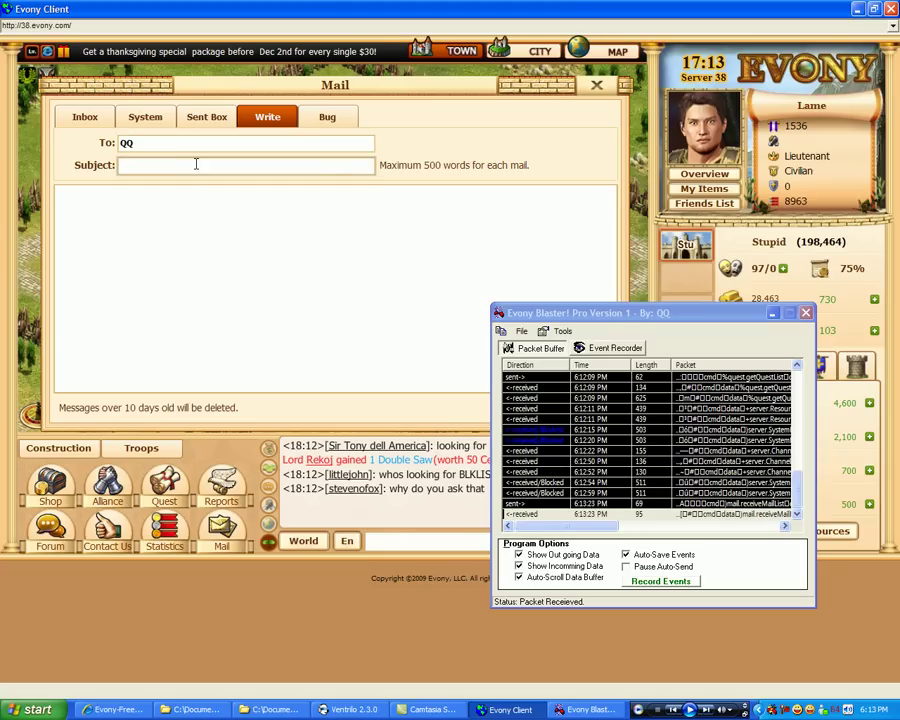
key("Tab")
type("s")
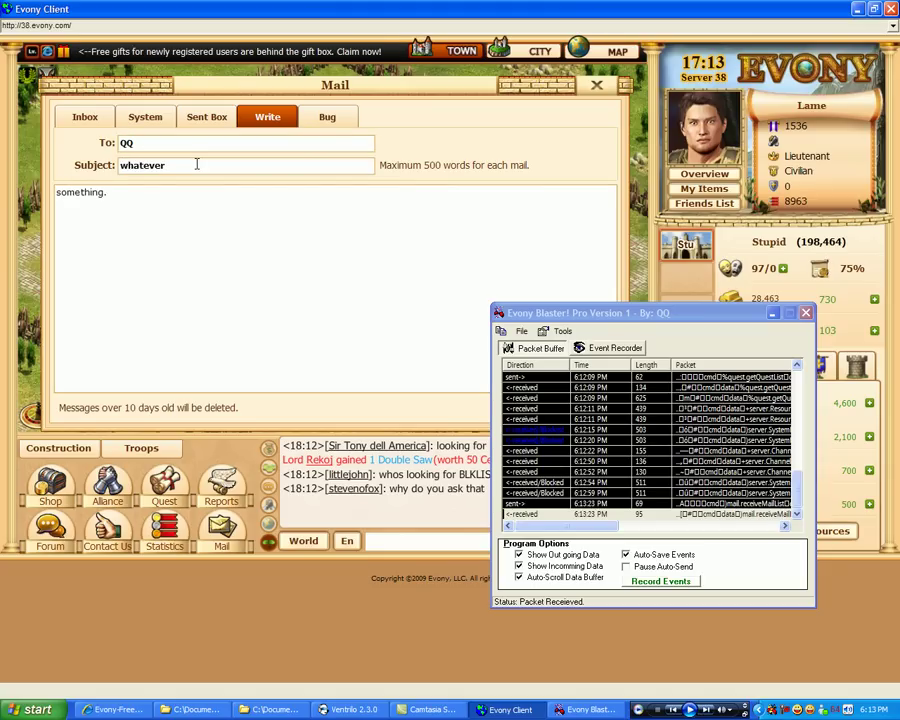
Step: Clear the Blaster buffer log and stop showing incoming data
right_click(590, 447)
left_click(612, 541)
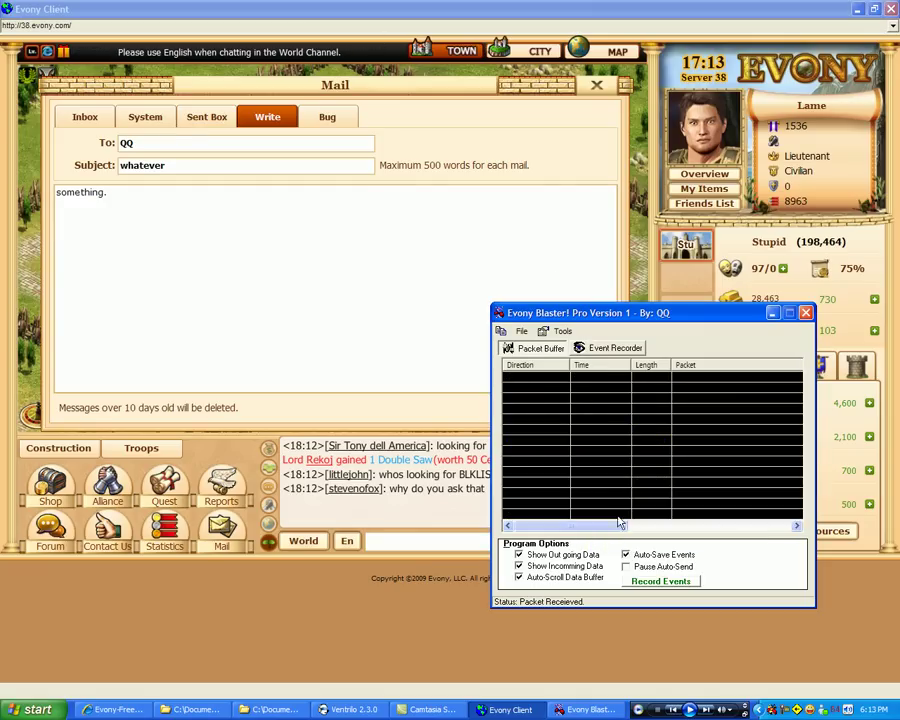
left_click(549, 568)
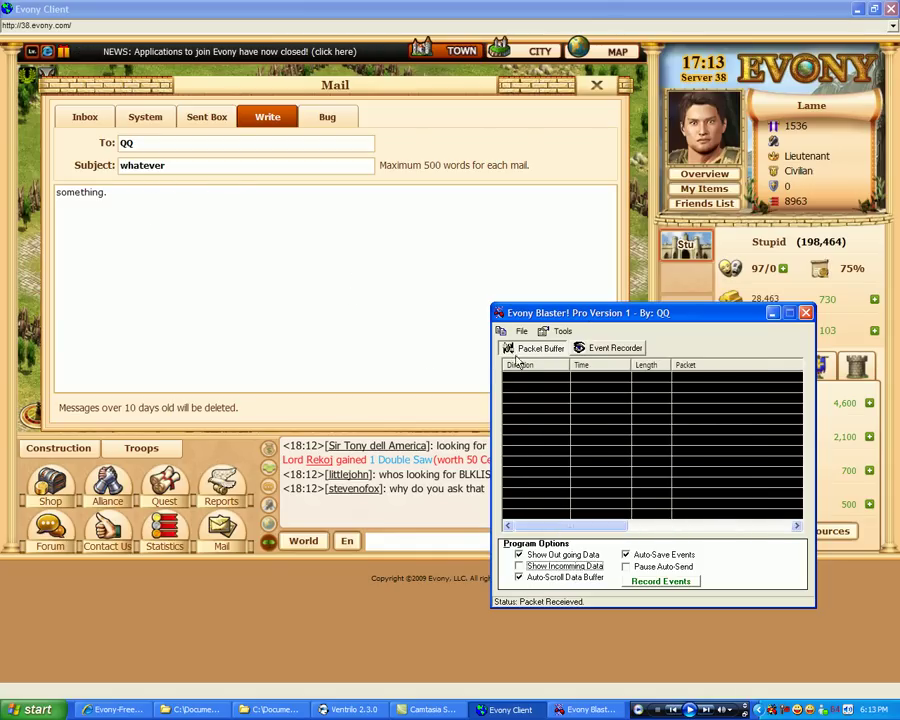
Step: Send the drafted mail while capturing its outgoing packets, then stop outgoing logging and close Mail
left_click_drag(577, 323, 706, 173)
left_click(595, 408)
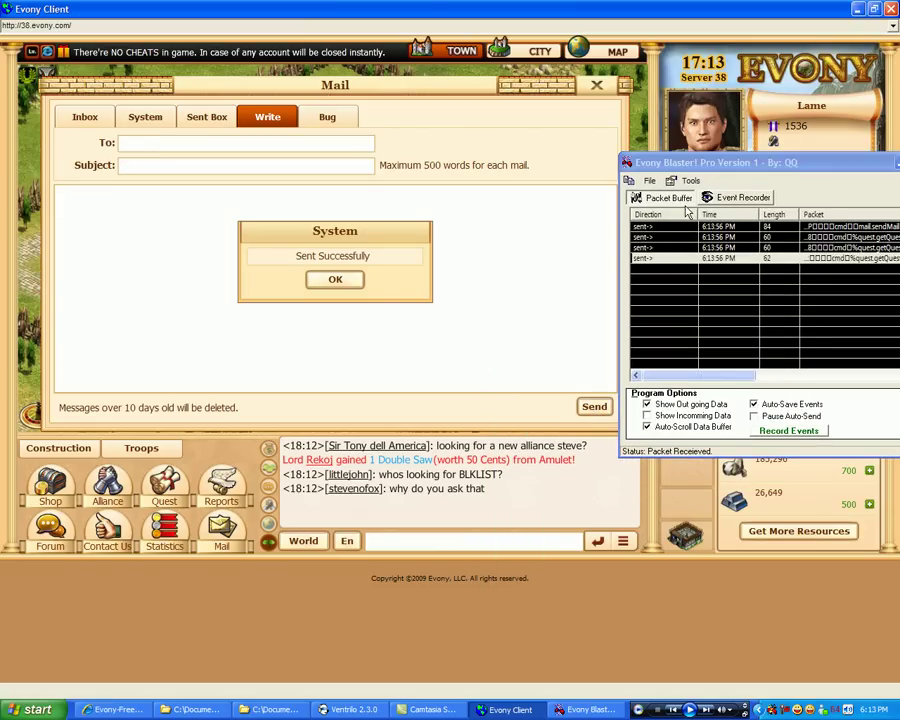
left_click(665, 404)
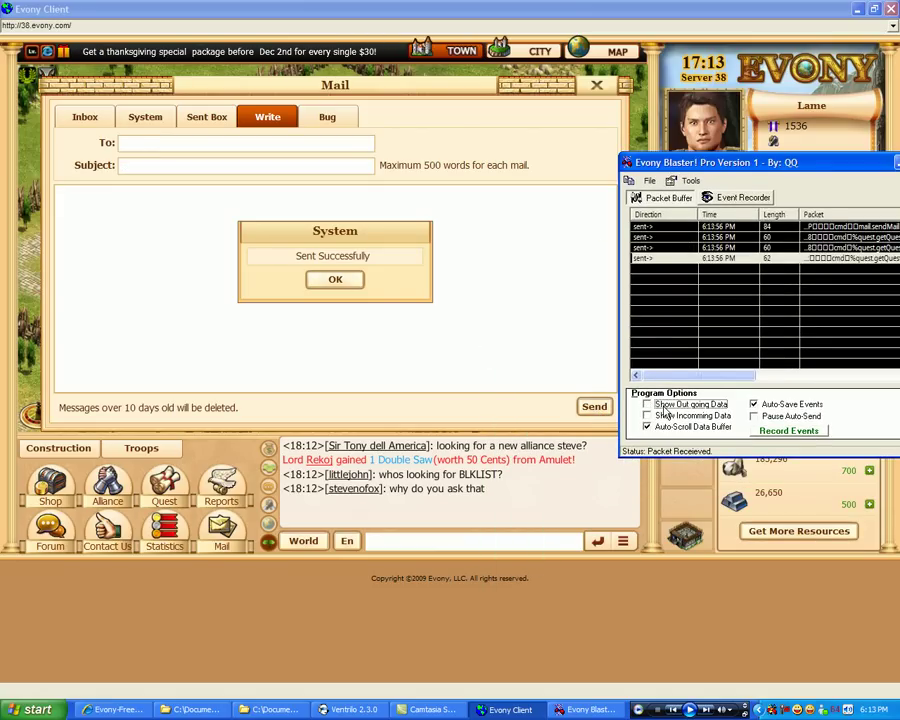
left_click(335, 279)
left_click(597, 85)
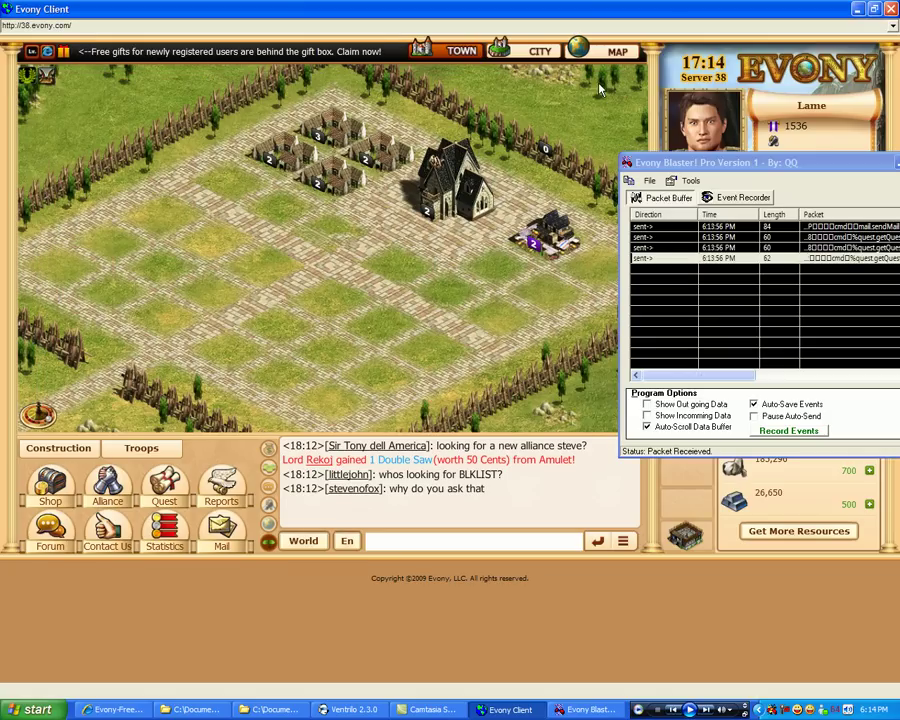
Step: Bring the recipient's Internet Explorer Evony window forward and open the 'whatever' message in its inbox
left_click(115, 710)
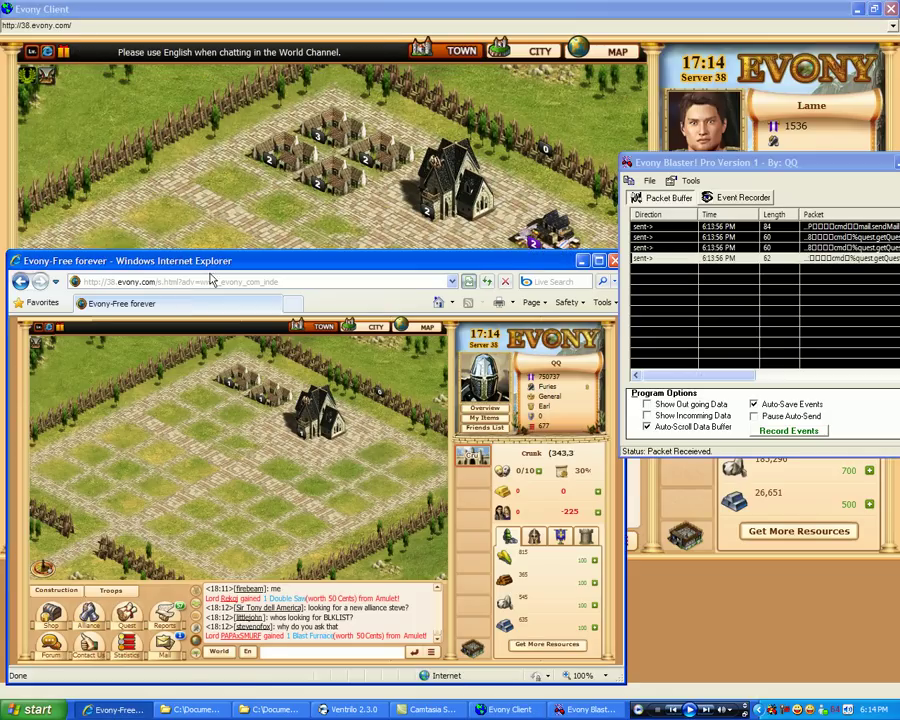
mouse_move(250, 260)
left_mouse_down()
mouse_move(286, 56)
mouse_move(290, 78)
left_mouse_up()
left_click(205, 468)
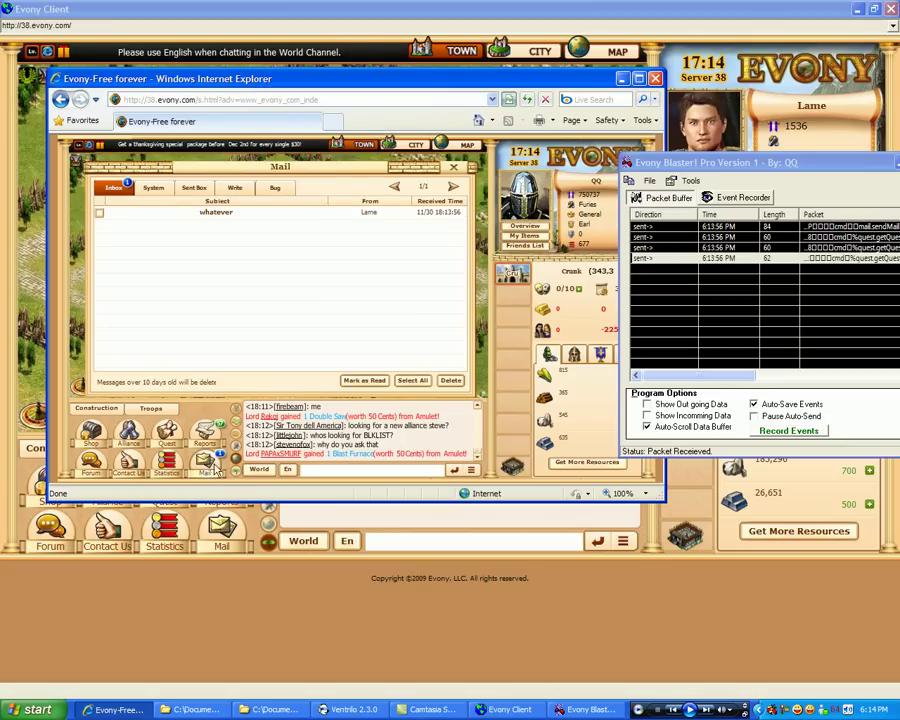
left_click(220, 213)
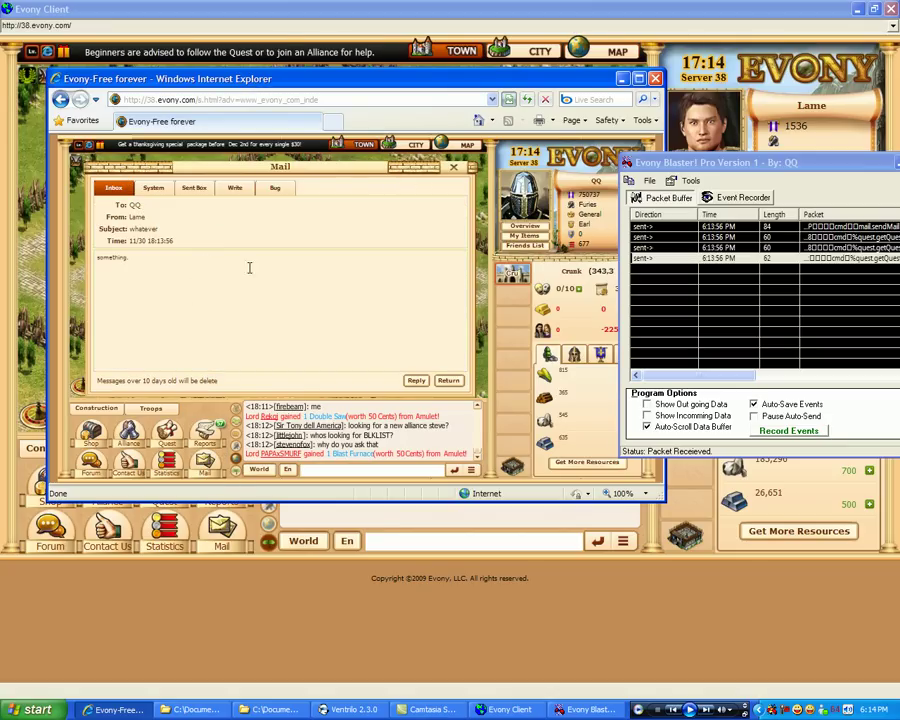
left_click(113, 187)
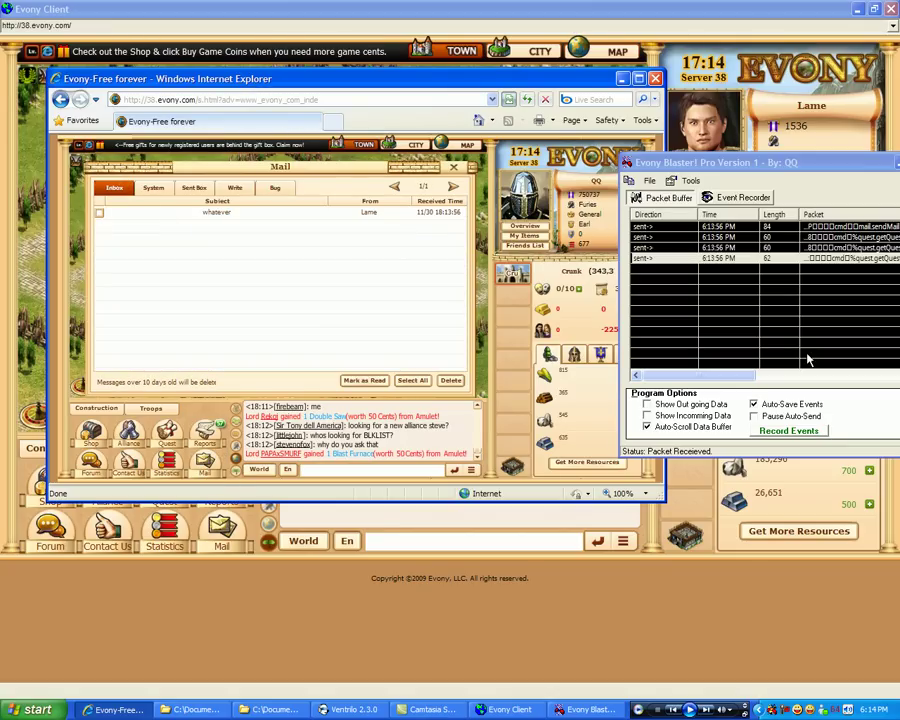
Step: Select the captured sendMail packet in Blaster and reopen the message, highlighting 'something' in its body
left_click_drag(760, 163, 593, 312)
left_click(497, 376)
left_click_drag(545, 523, 655, 521)
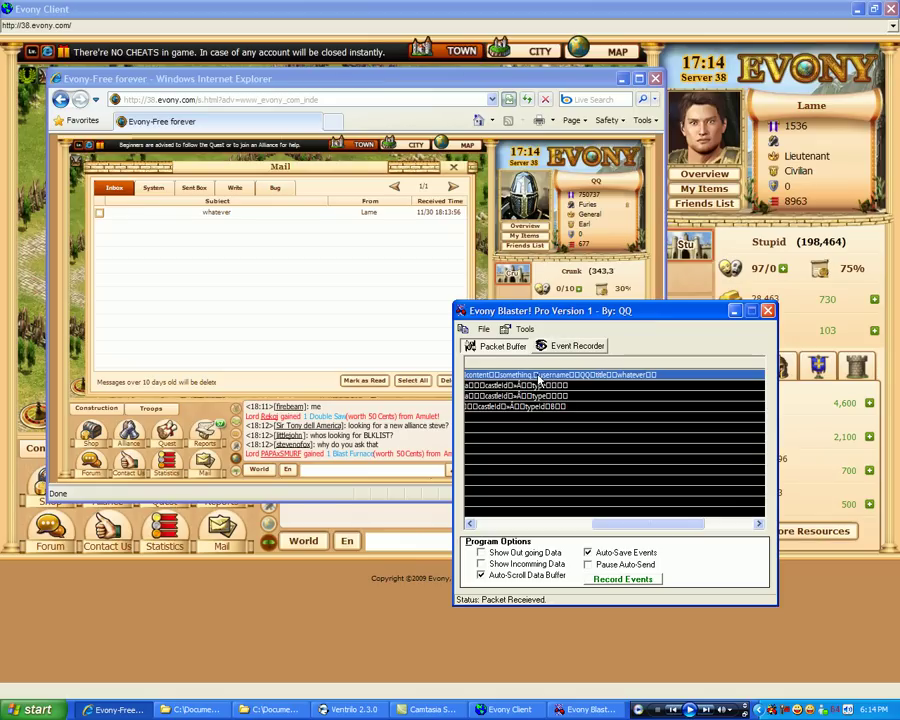
left_click(212, 213)
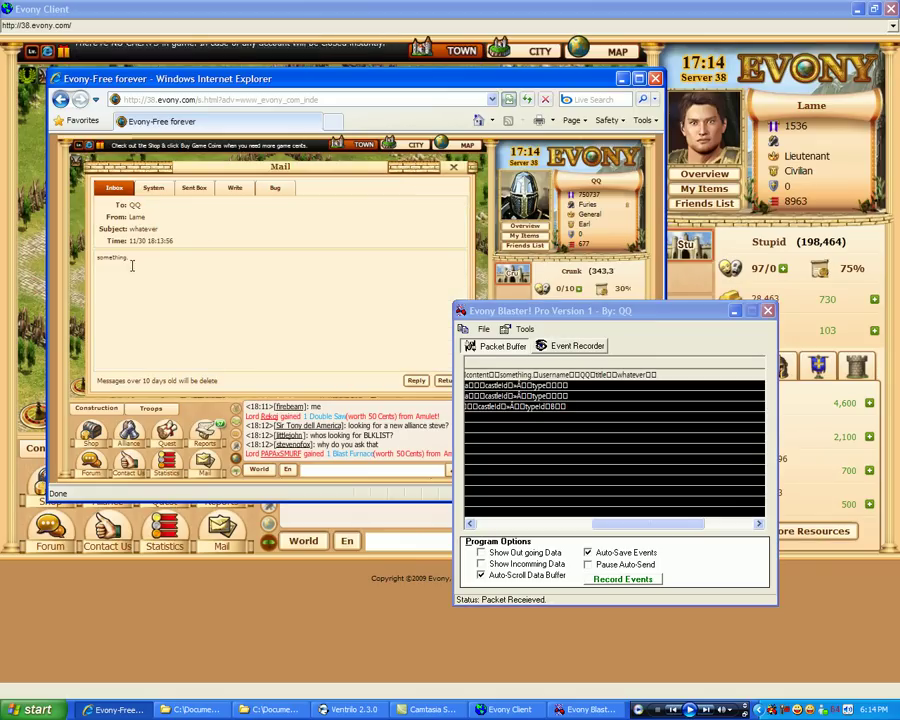
left_click_drag(129, 258, 97, 258)
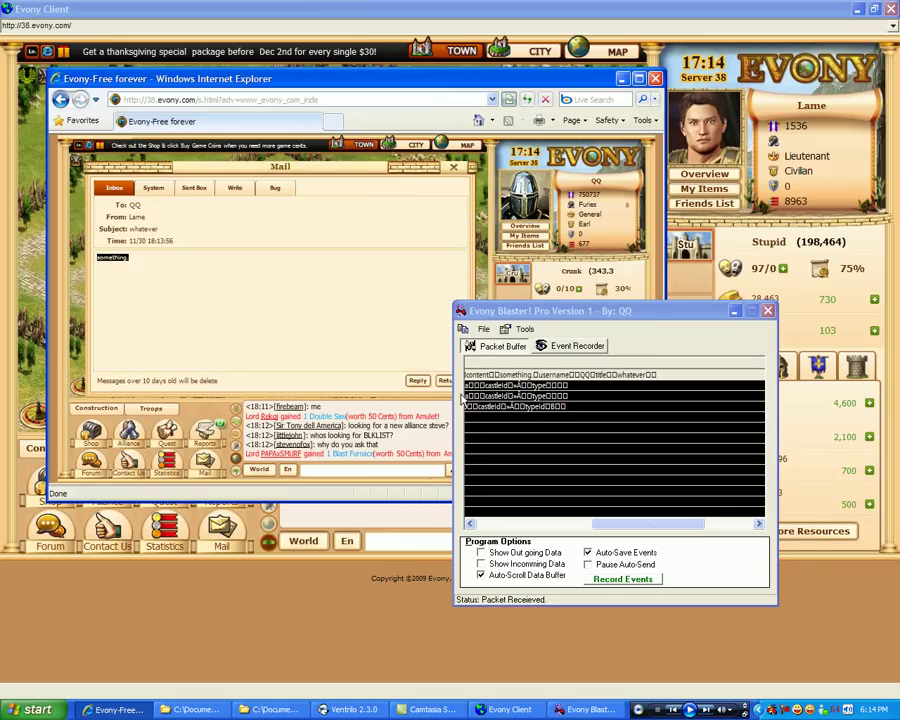
Step: Inspect packet rows in the columned view, open the newest 'whatever' message, and close Mail
left_click(515, 383)
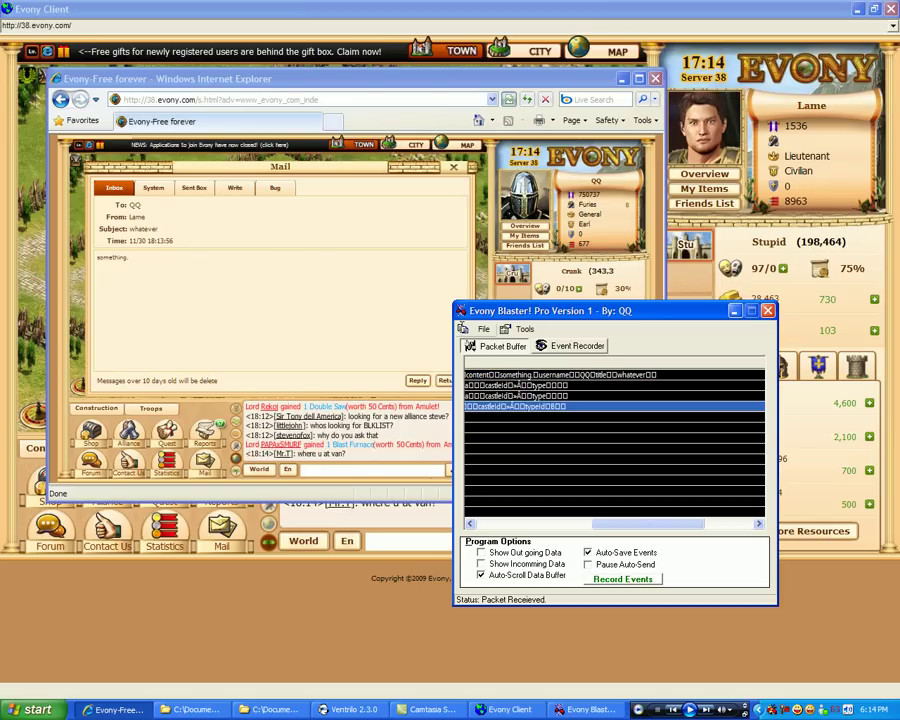
left_click(555, 376)
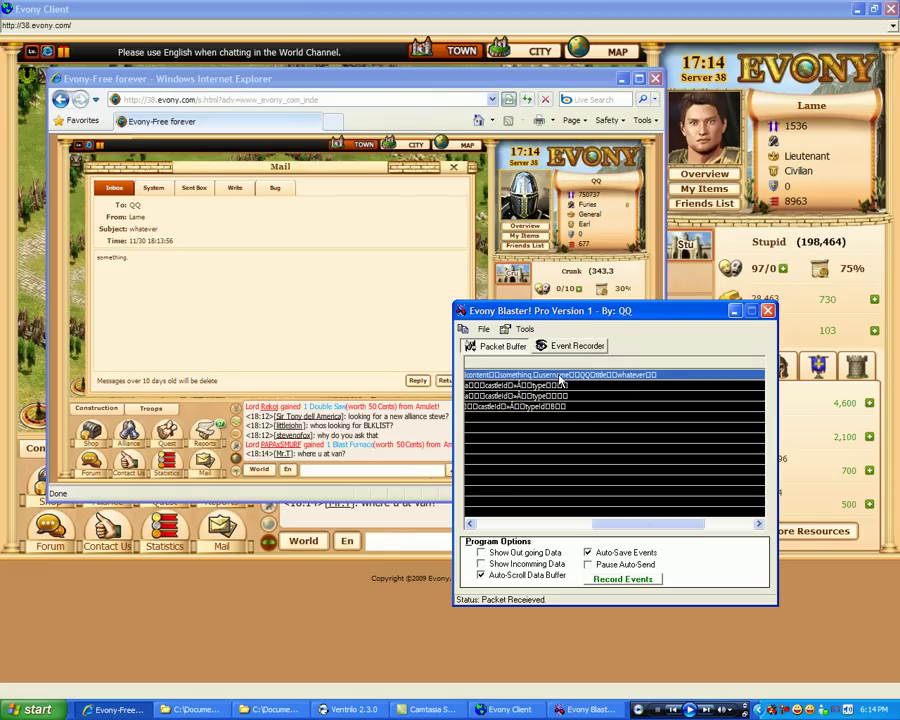
left_click(474, 379)
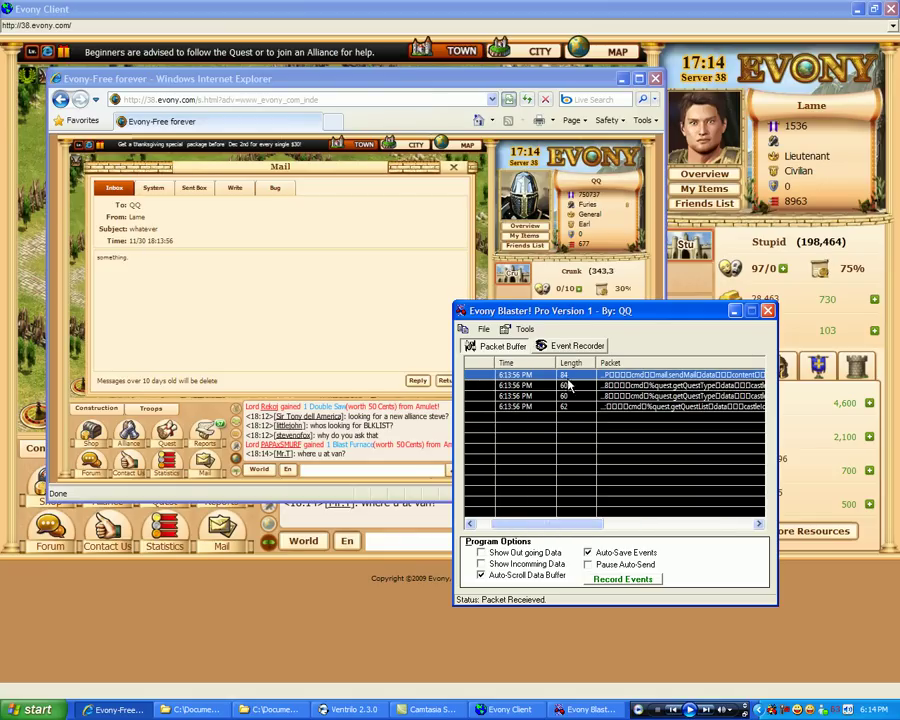
left_click(520, 406)
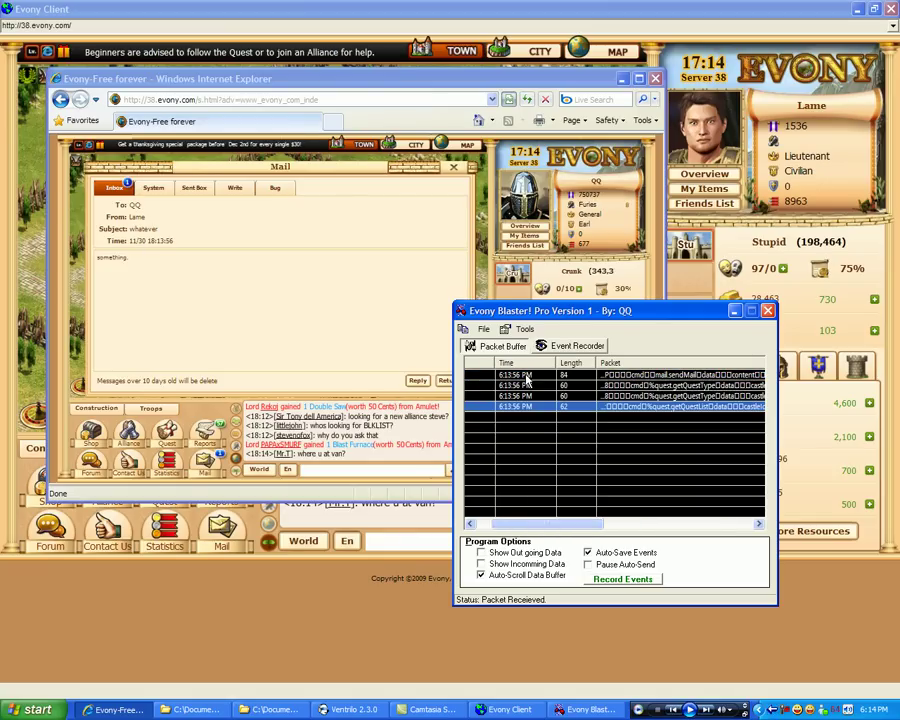
left_click(116, 190)
left_click(214, 214)
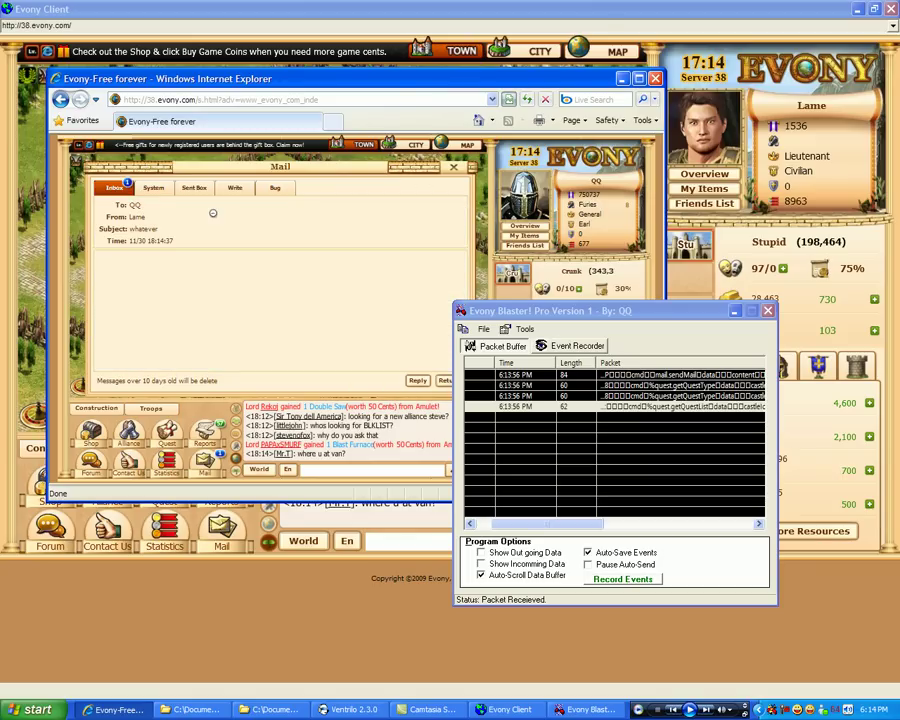
left_click(454, 168)
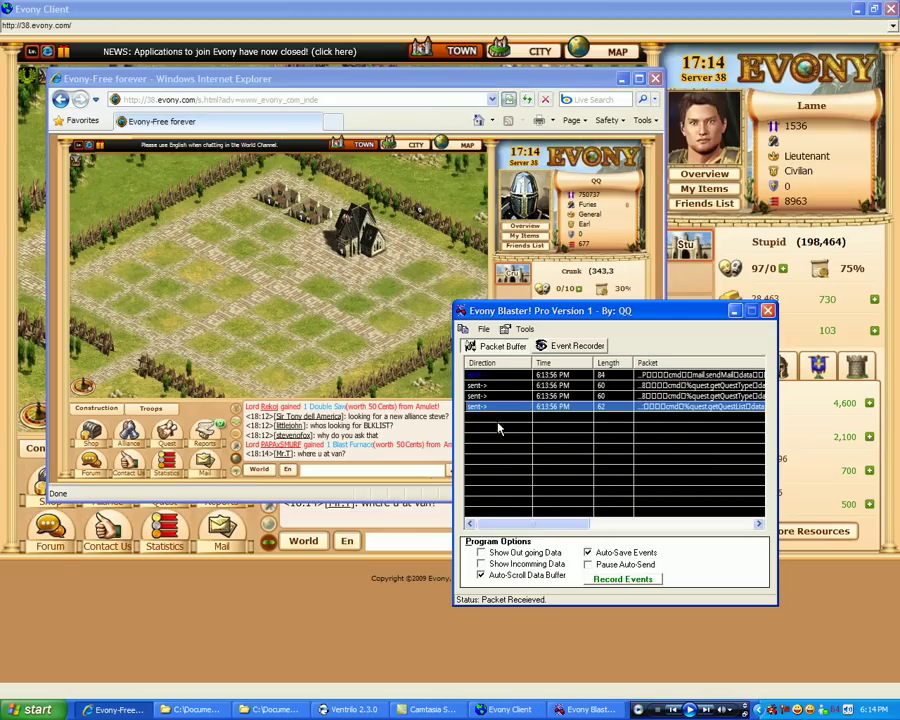
Step: Open the Raw Data view of the 84-length sendMail packet, cancelling Save Current Packet to File
right_click(494, 376)
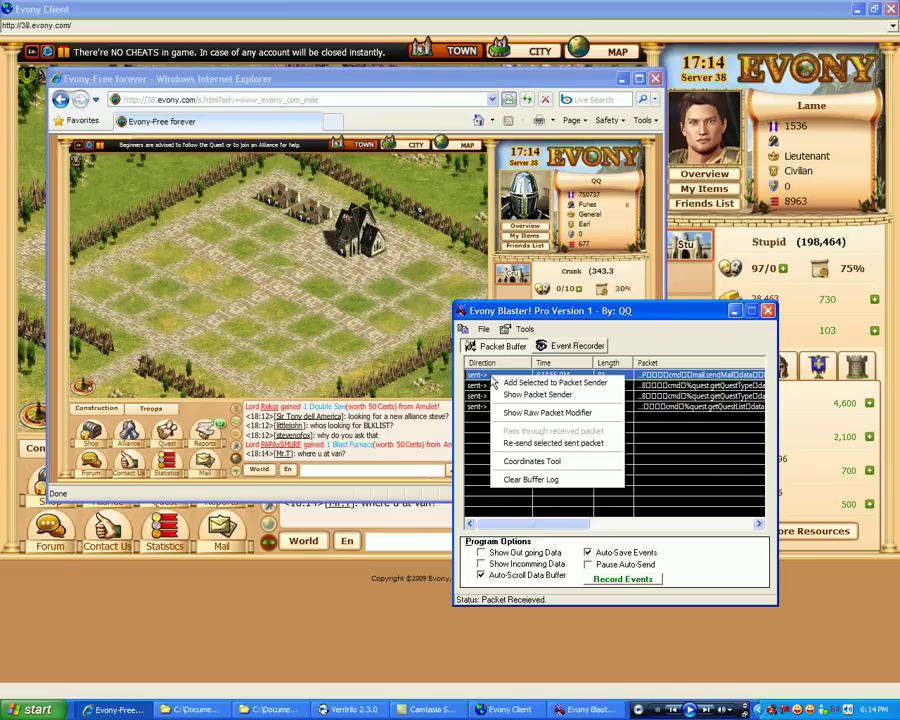
left_click(546, 413)
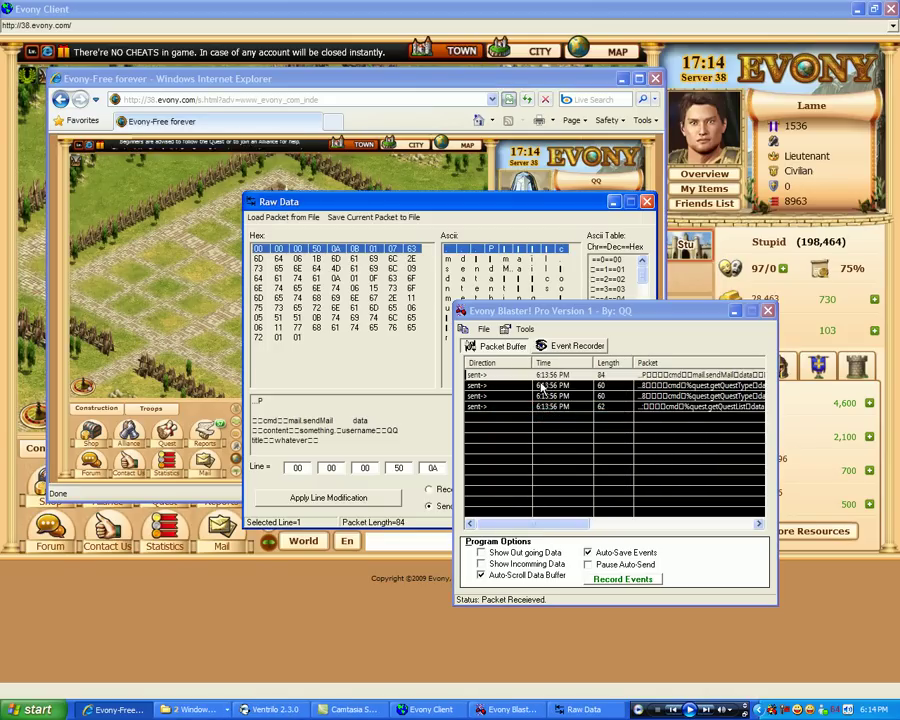
left_click_drag(436, 181, 284, 224)
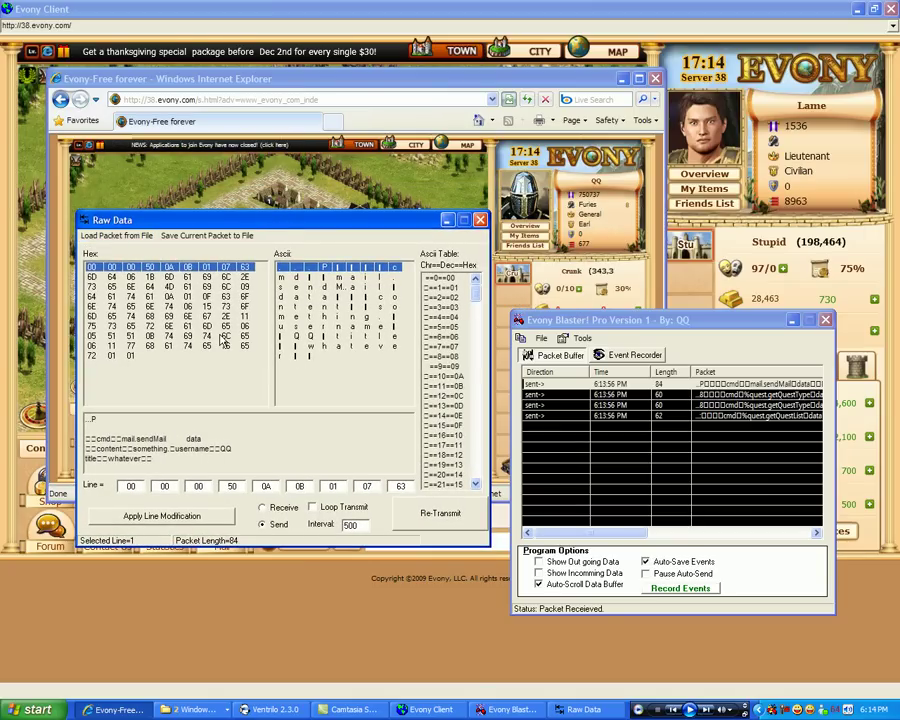
left_click(205, 235)
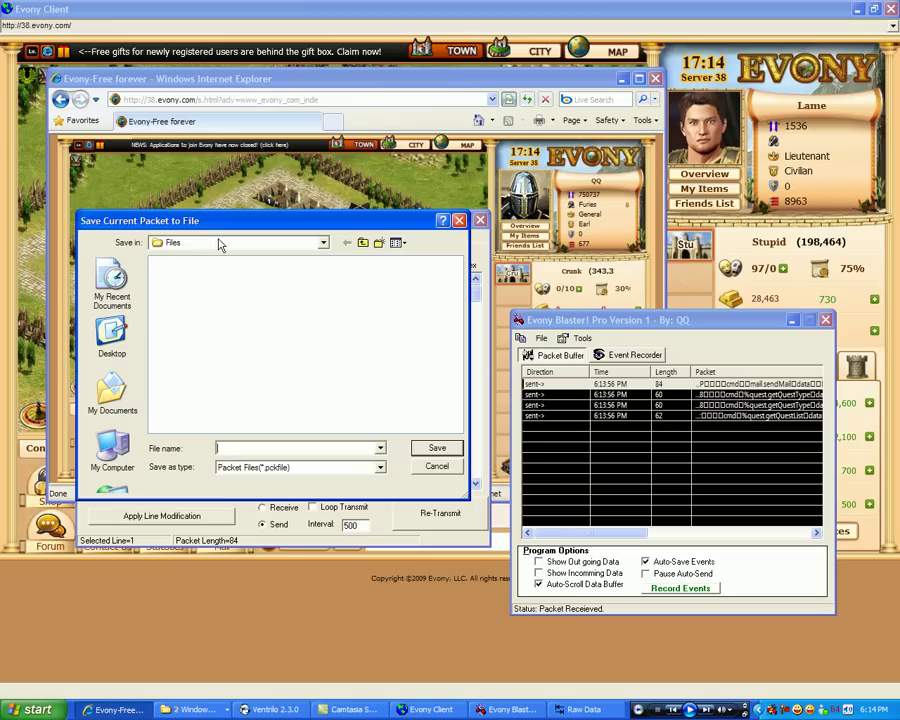
left_click(437, 466)
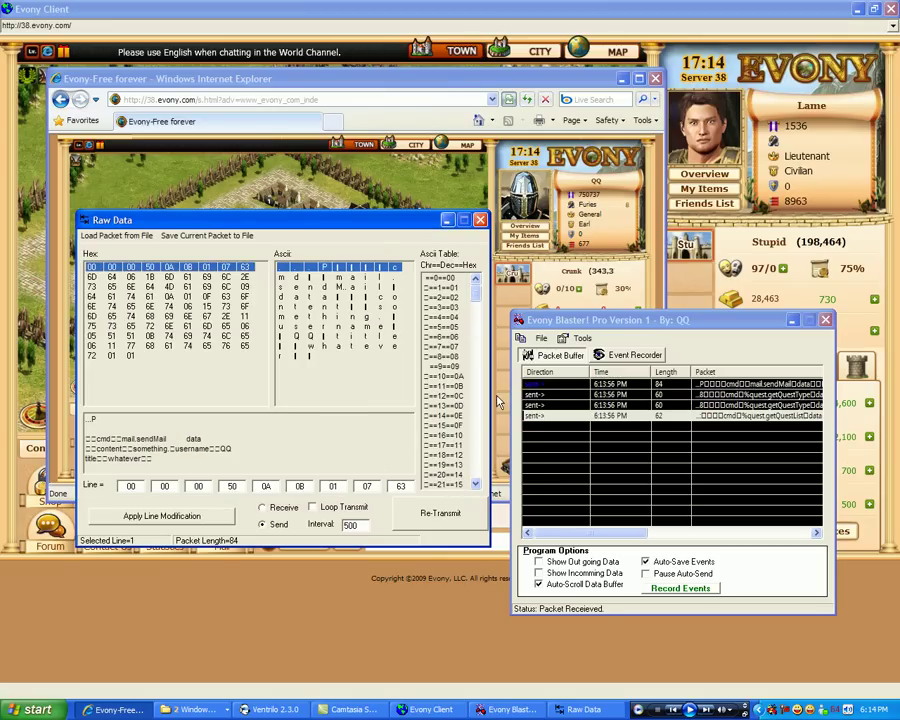
Step: Inspect packet lines 3 and 6 and the username line's bytes in the Raw Data window
left_click_drag(152, 458, 230, 448)
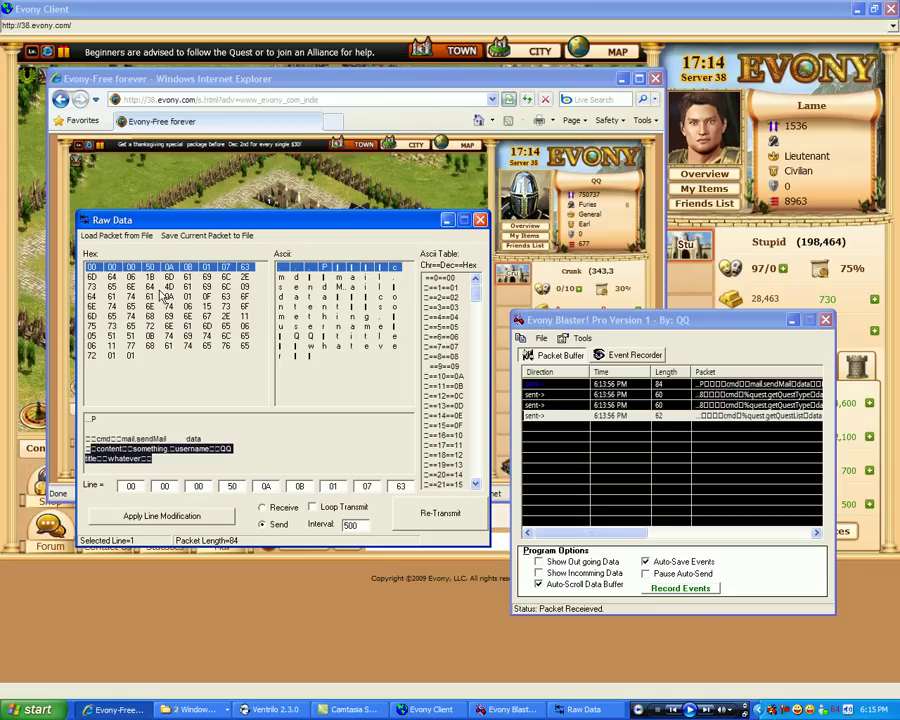
left_click(170, 286)
left_click(174, 318)
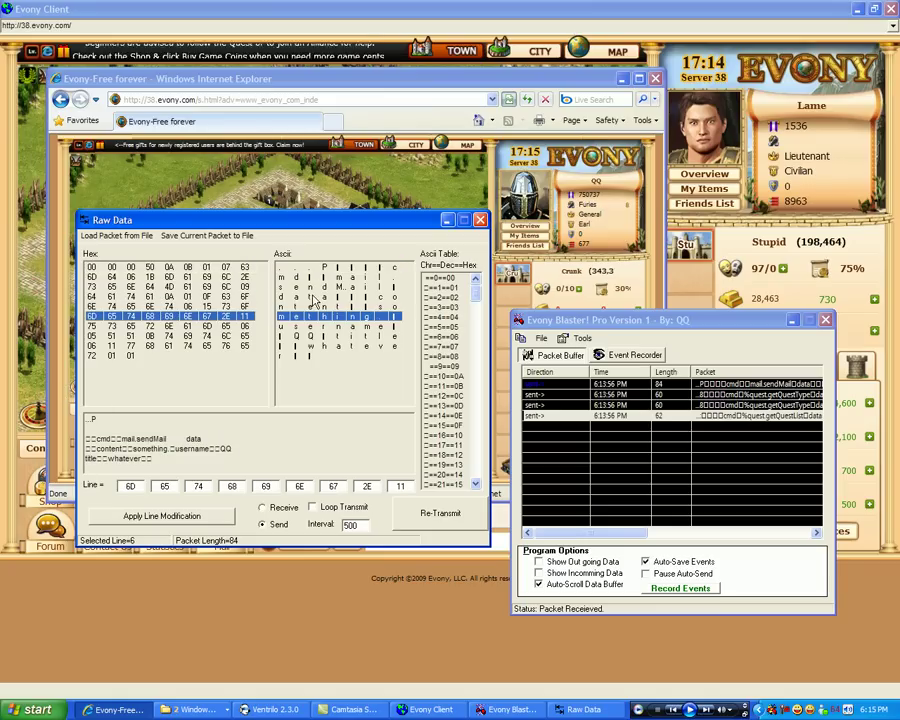
left_click_drag(335, 326, 358, 328)
scroll(470, 300, "down", 1)
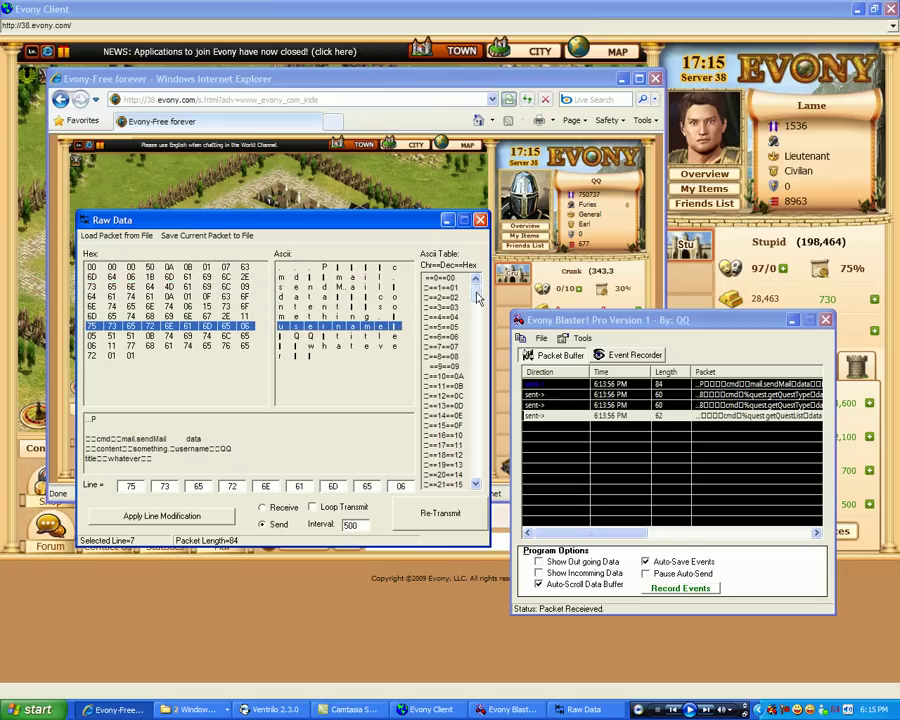
scroll(481, 295, "up", 1)
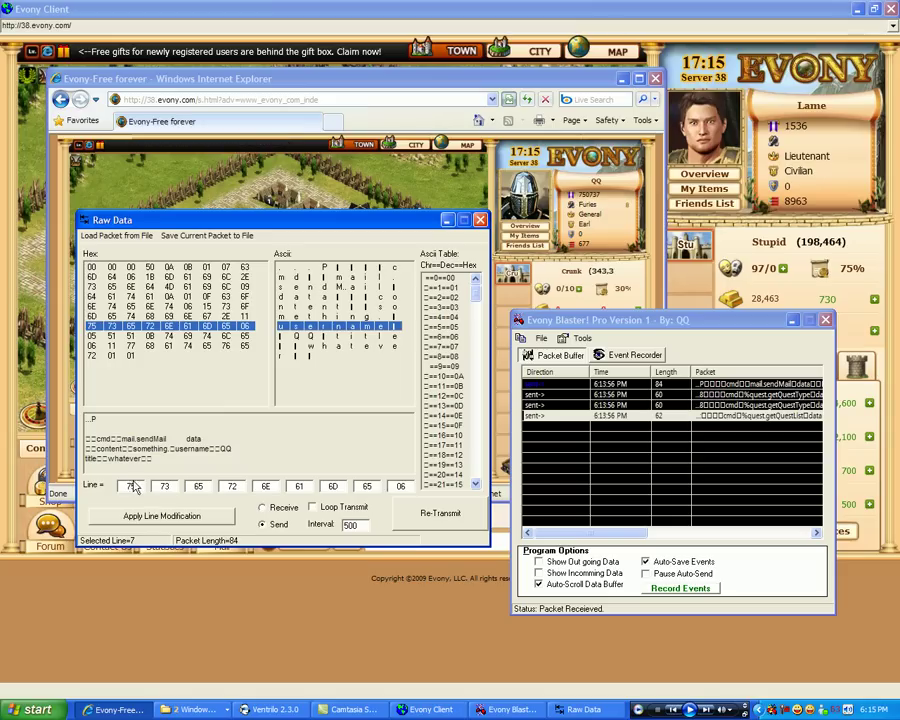
double_click(265, 486)
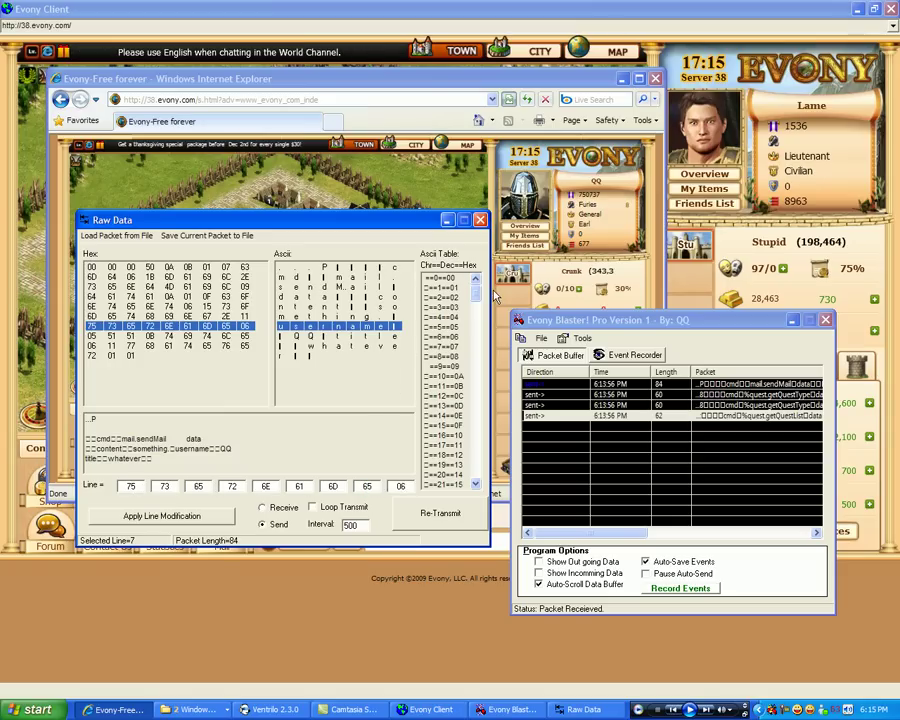
Step: Load line 9, holding the title 'whatever', and locate w = 119 = 77 in the Ascii Table
left_click_drag(475, 288, 474, 341)
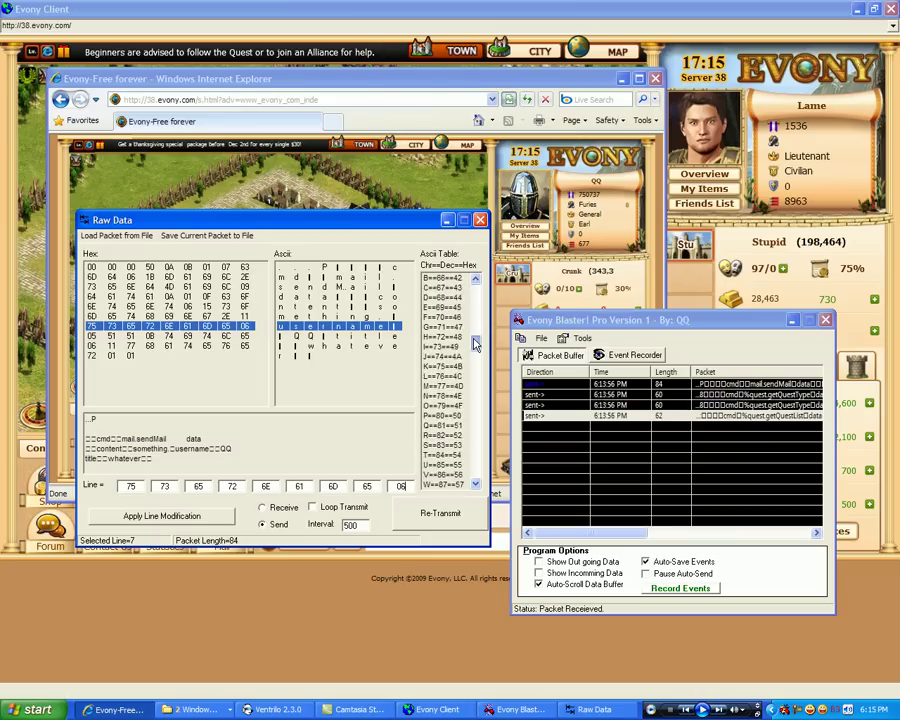
left_click(300, 336)
left_click(205, 345)
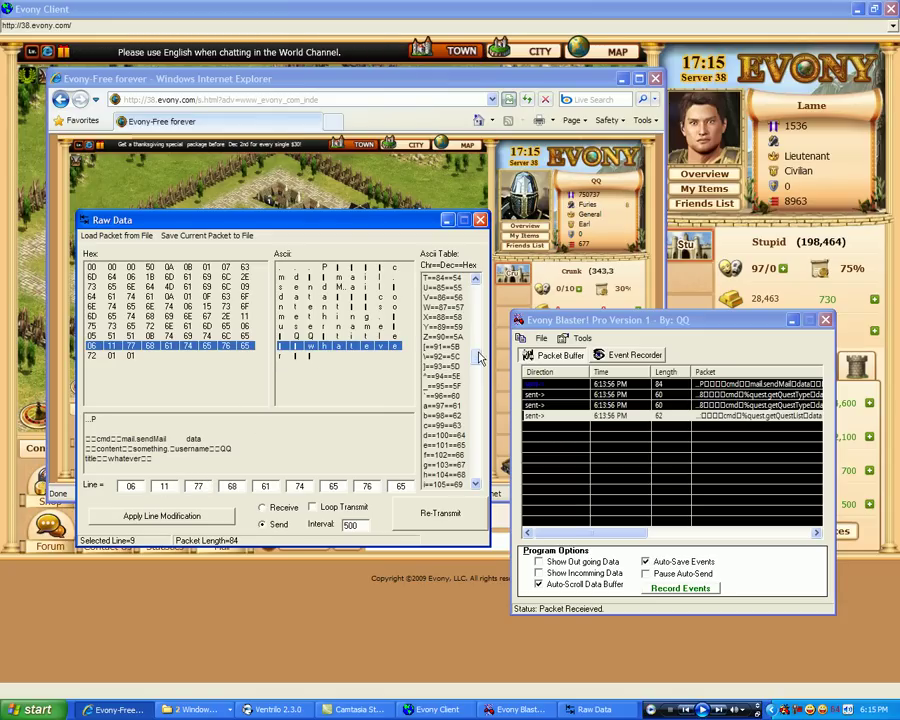
left_click_drag(478, 352, 480, 380)
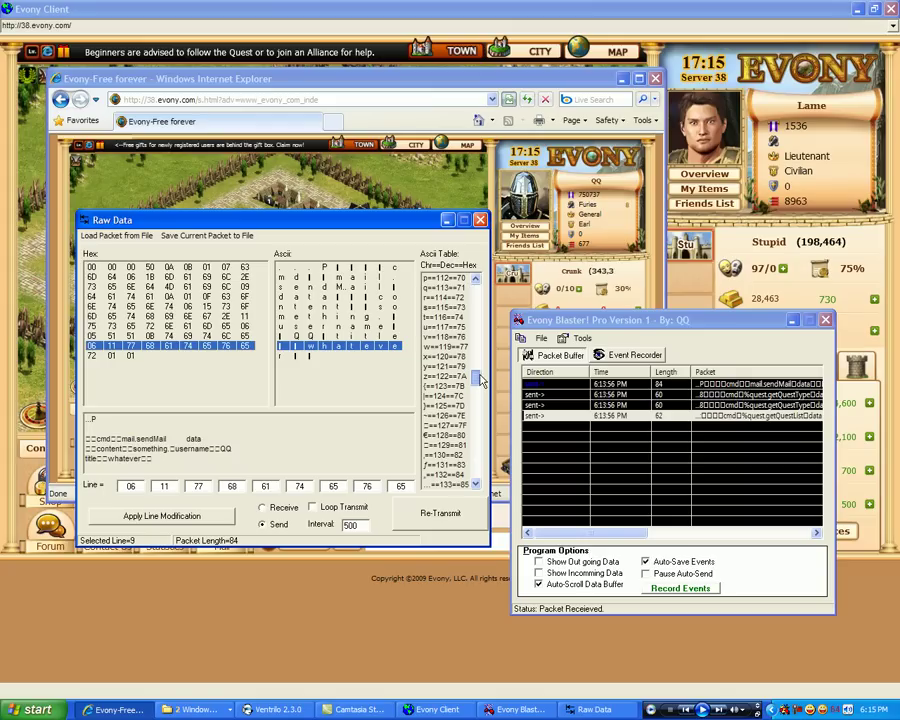
left_click(464, 347)
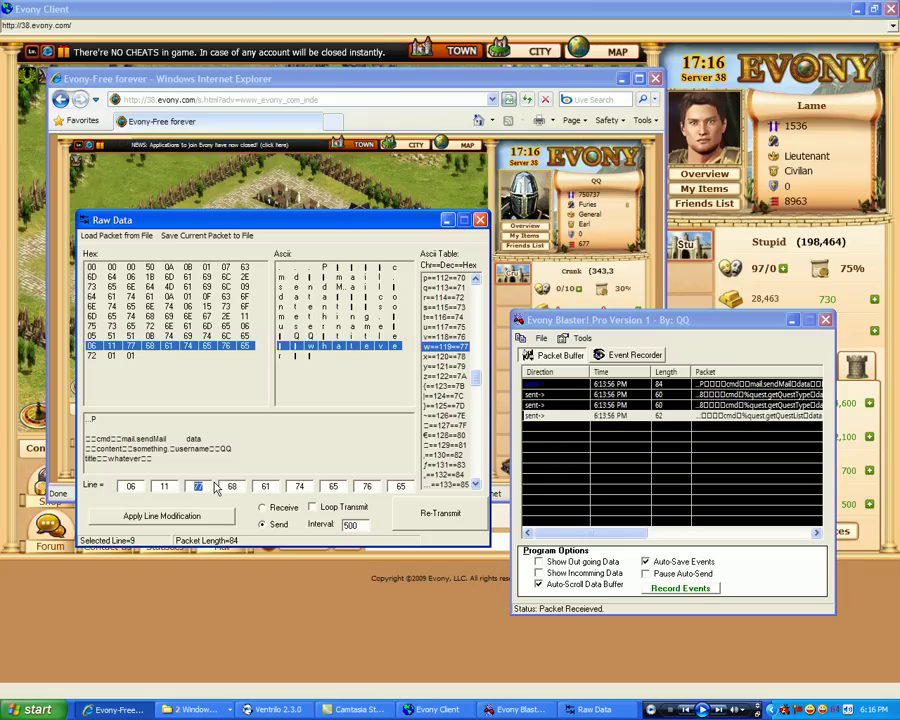
type("H")
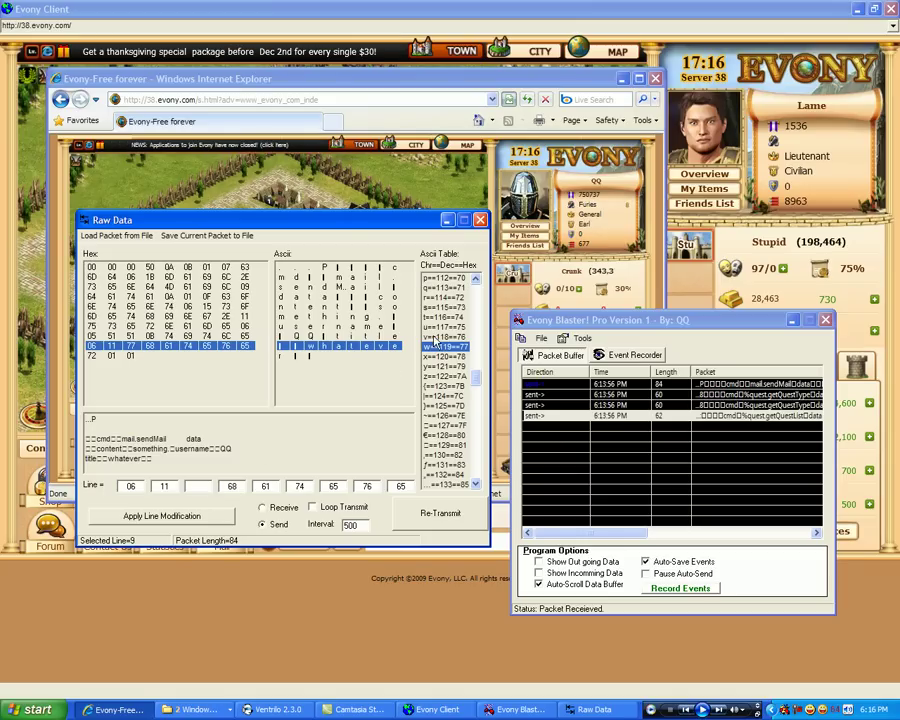
left_click_drag(476, 378, 476, 345)
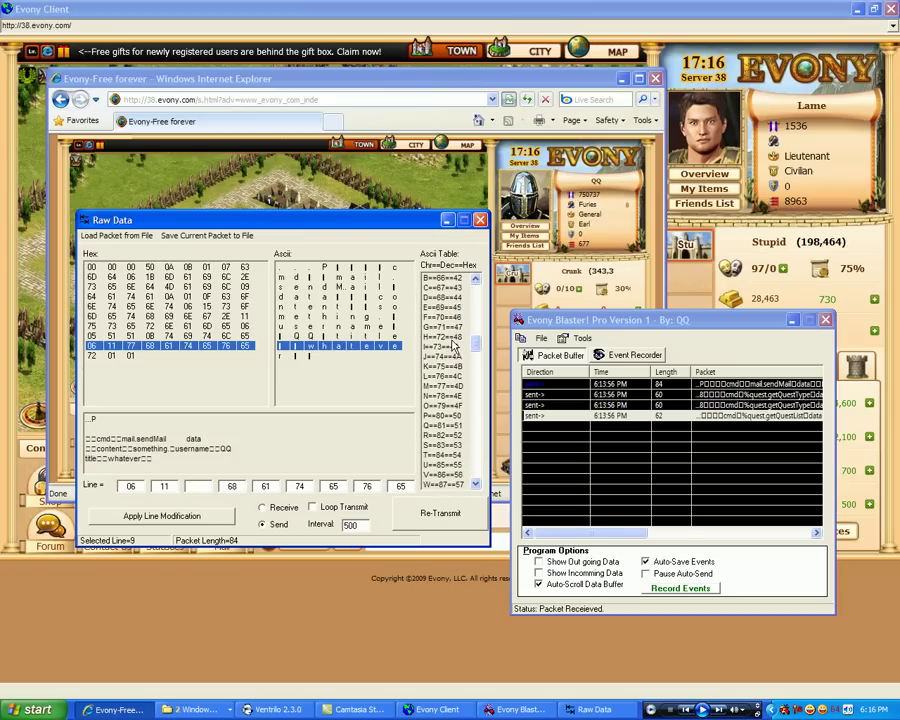
left_click(194, 487)
type("48")
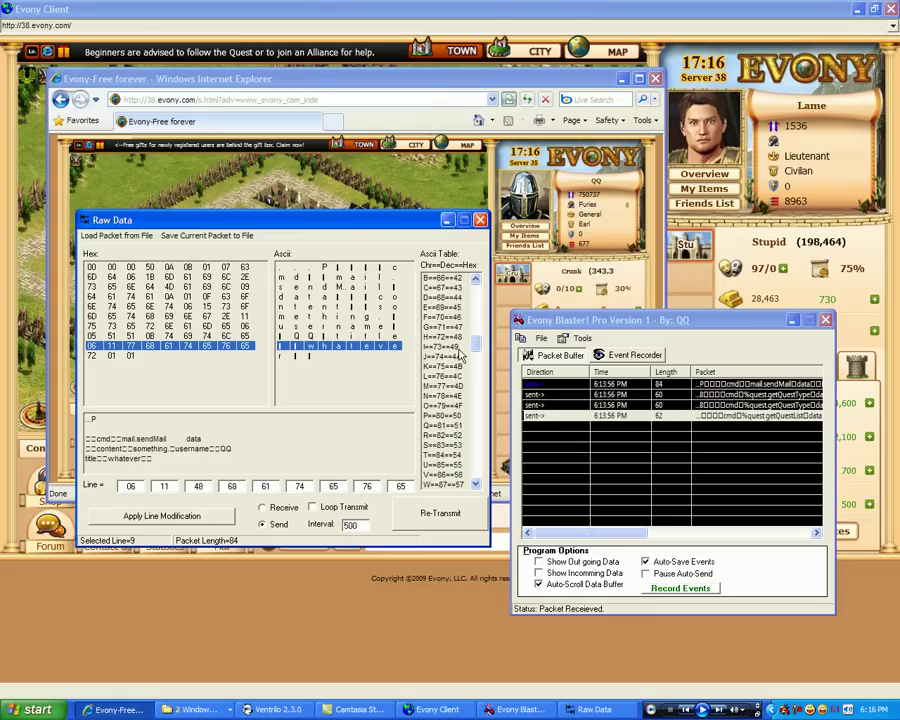
double_click(228, 485)
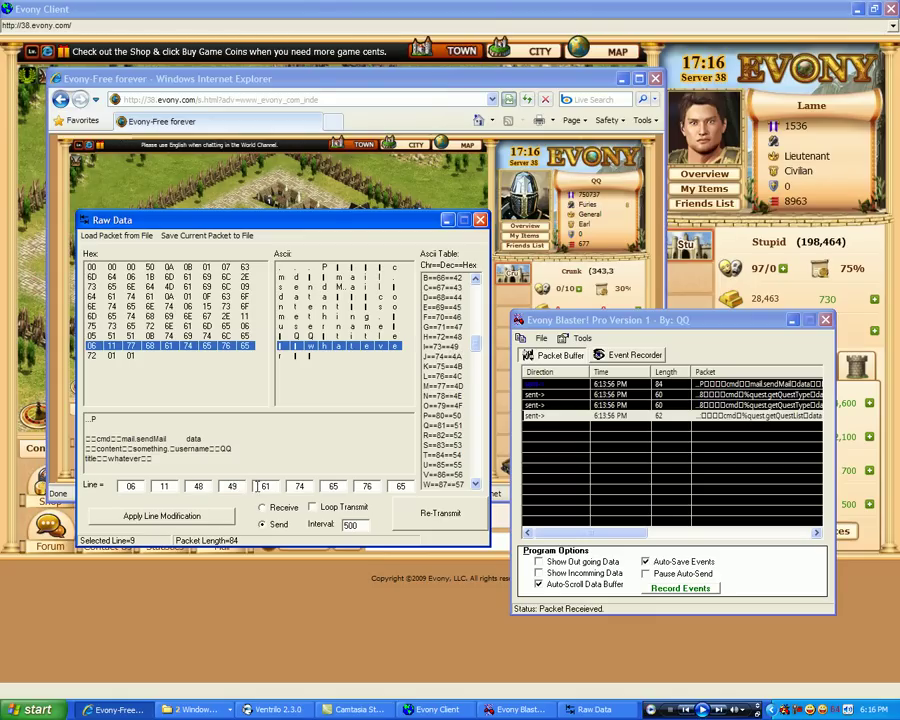
type("49")
double_click(263, 486)
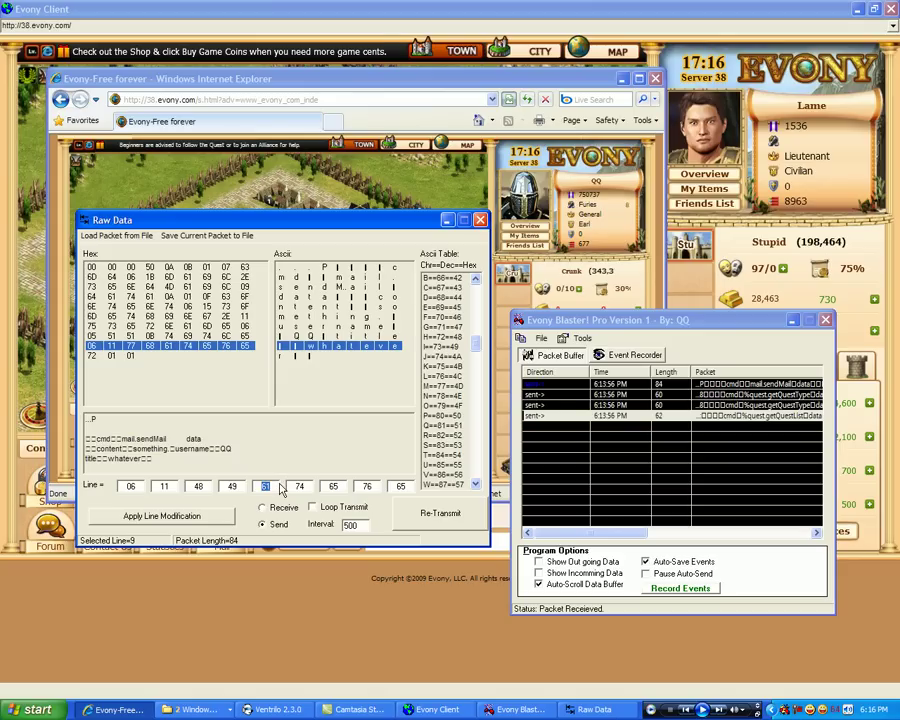
type("2")
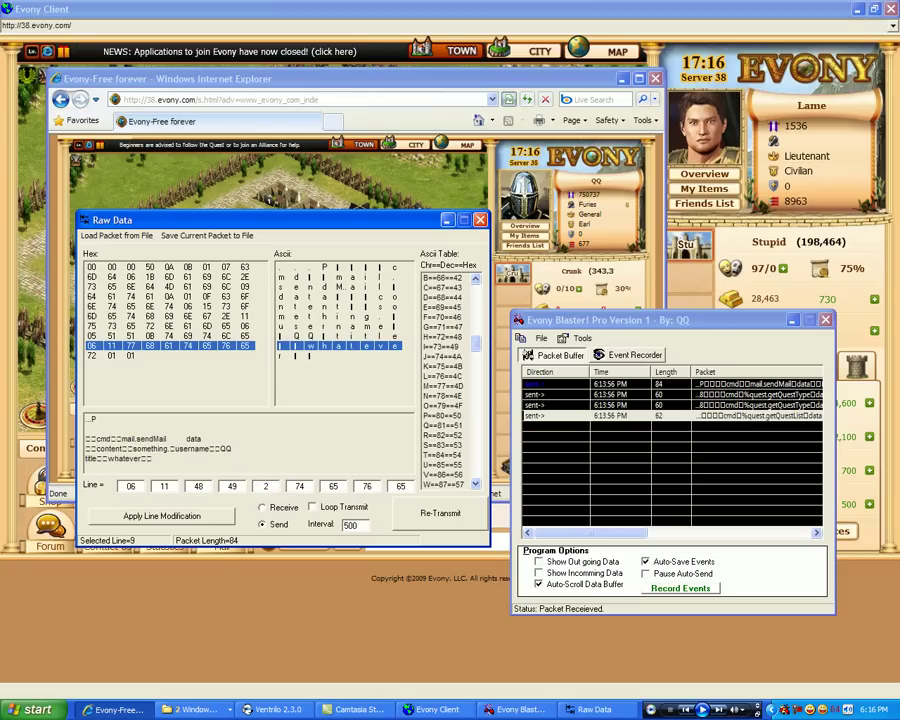
type("0")
double_click(290, 486)
type("20 20 ")
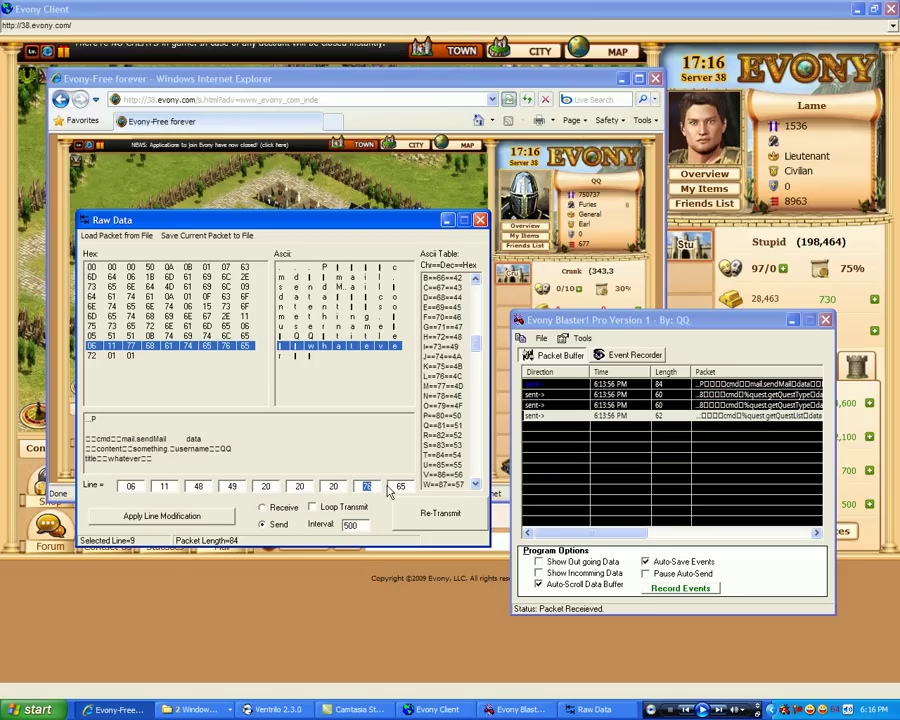
type("20 ")
type("2")
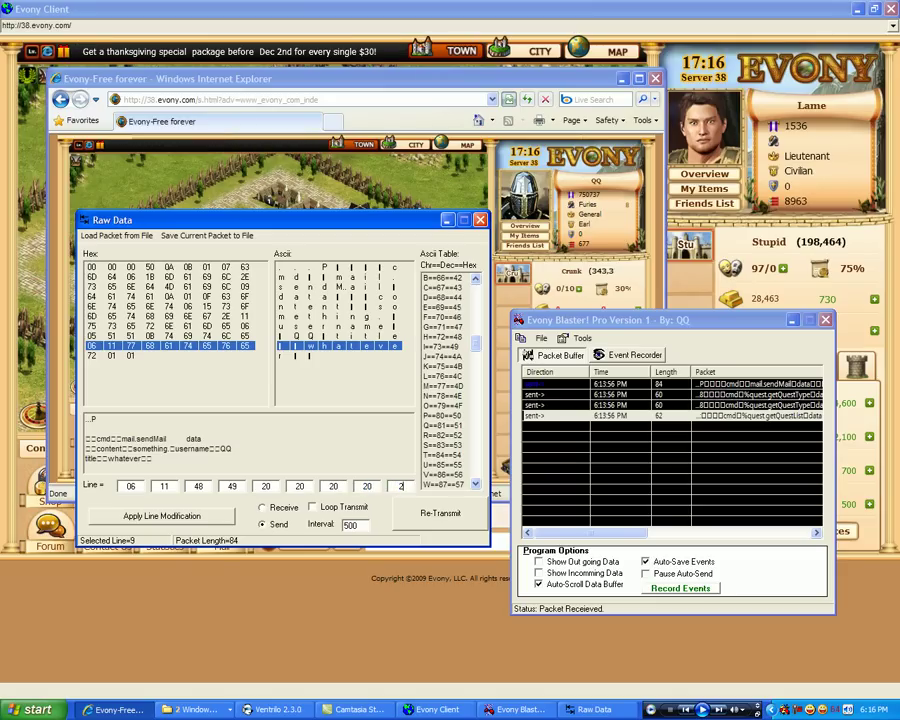
type("0")
Step: Apply the HI title, change line 10's leading 72 to 20 and apply, then start Save Current Packet to File
left_click(205, 518)
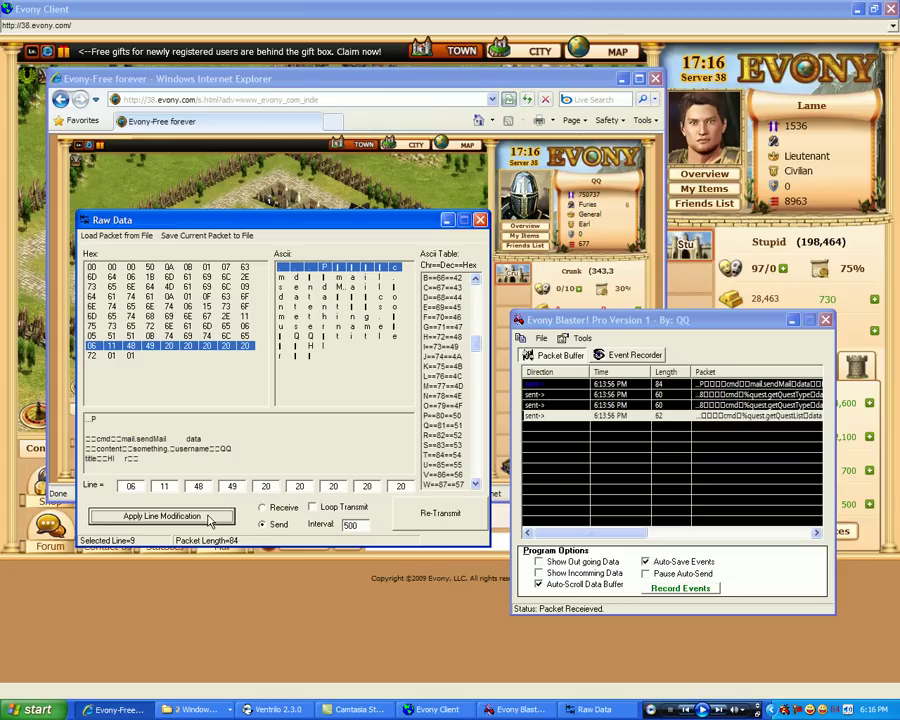
left_click(329, 348)
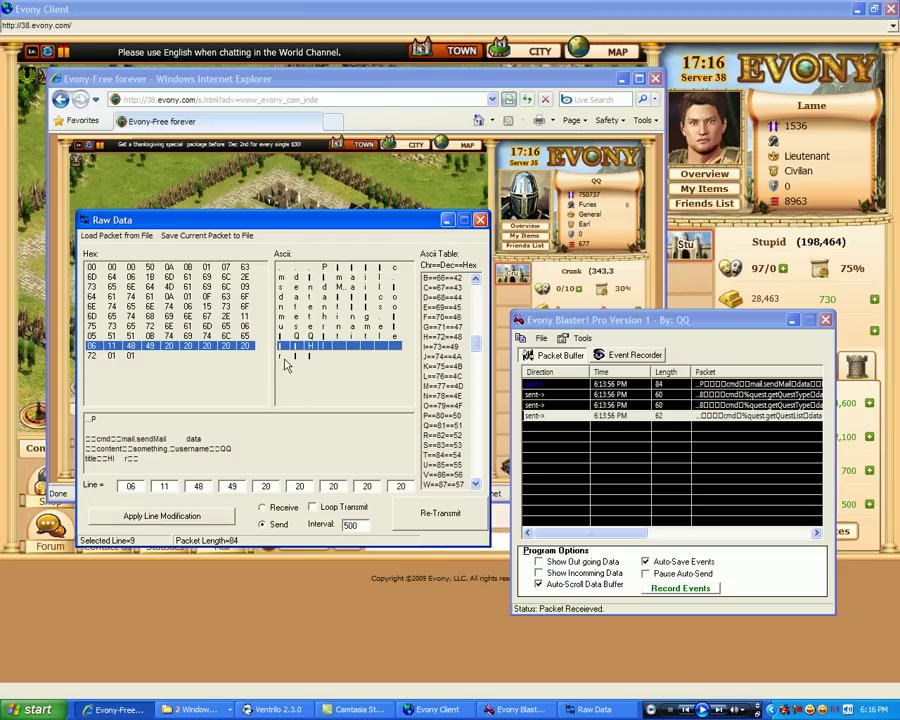
left_click(283, 358)
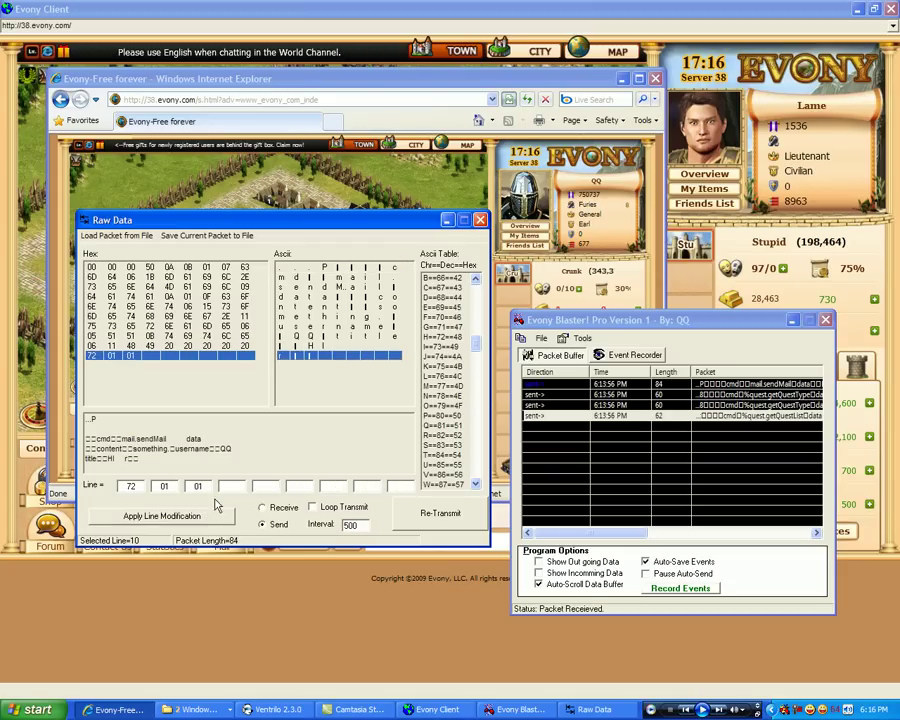
left_click_drag(136, 487, 88, 490)
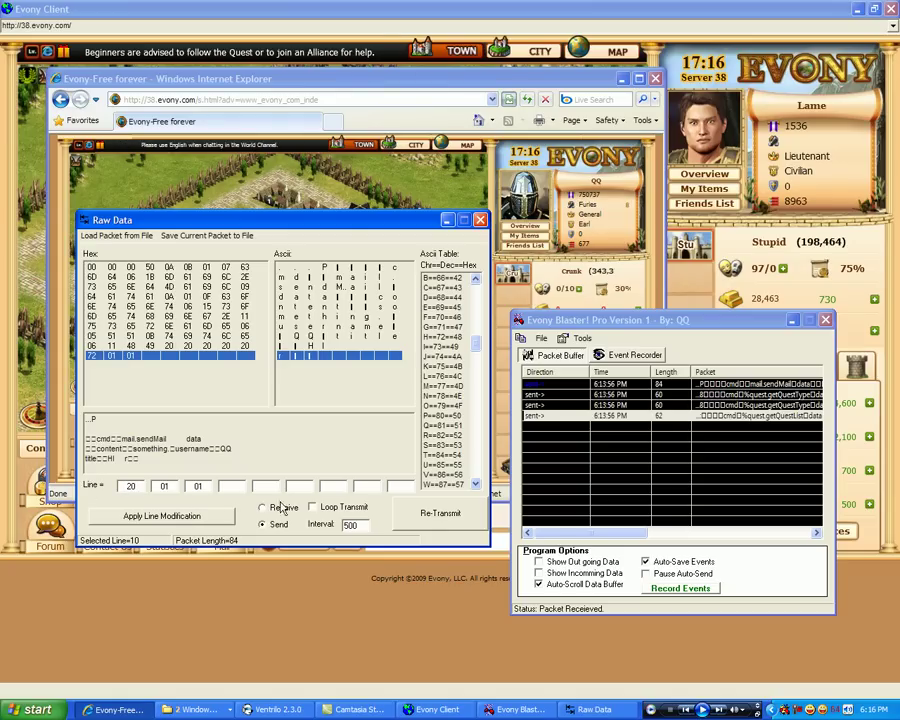
left_click(216, 518)
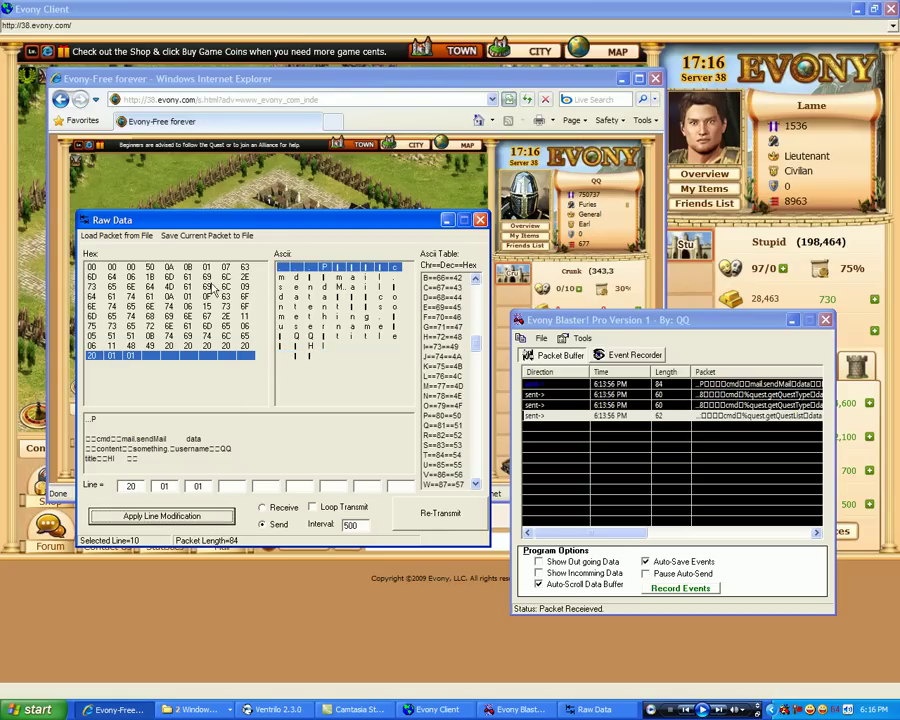
left_click(205, 235)
Step: Save the edited packet to the Desktop as 'my new mai…', then select packet line 5
left_click(113, 330)
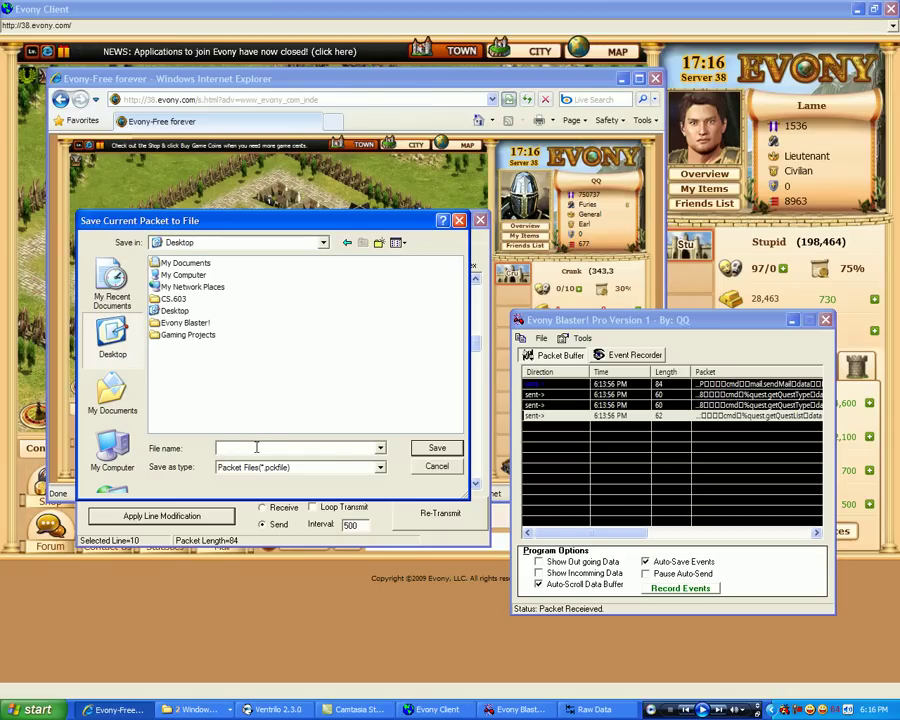
type("my new mail")
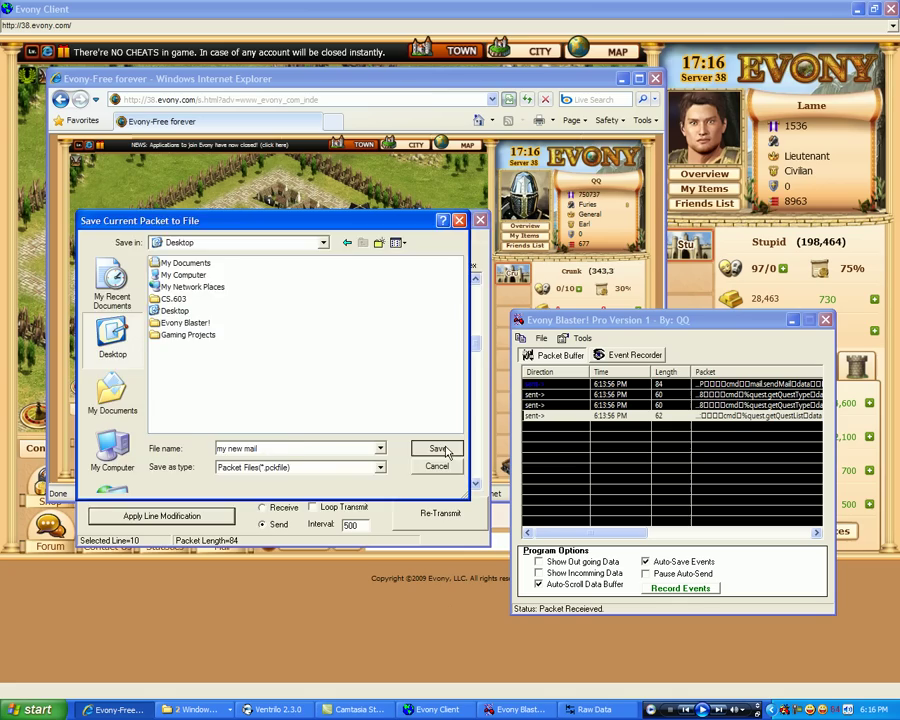
left_click(437, 448)
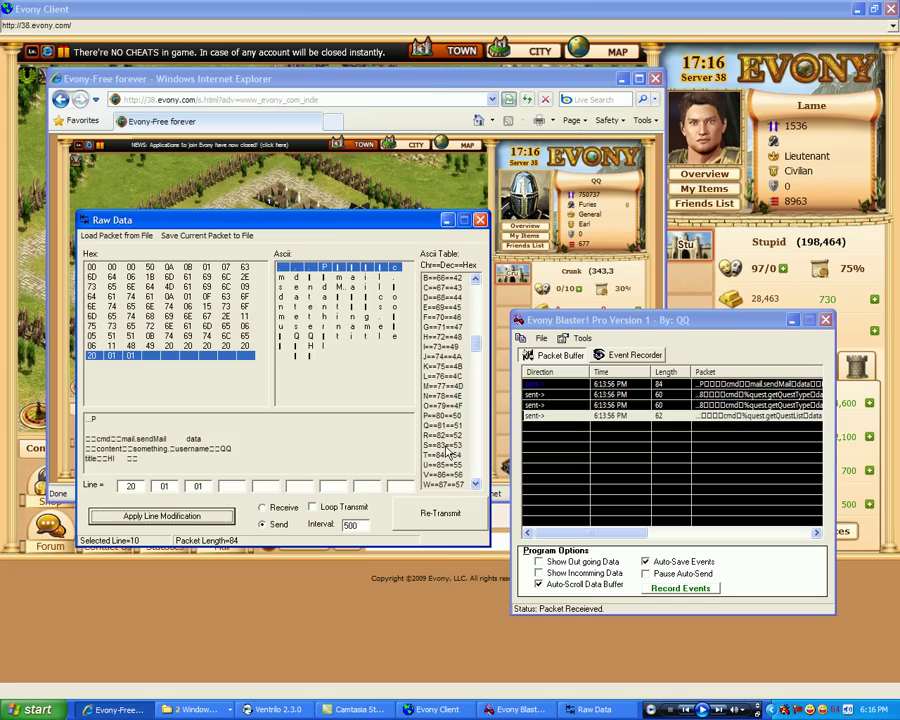
left_click_drag(216, 208, 247, 216)
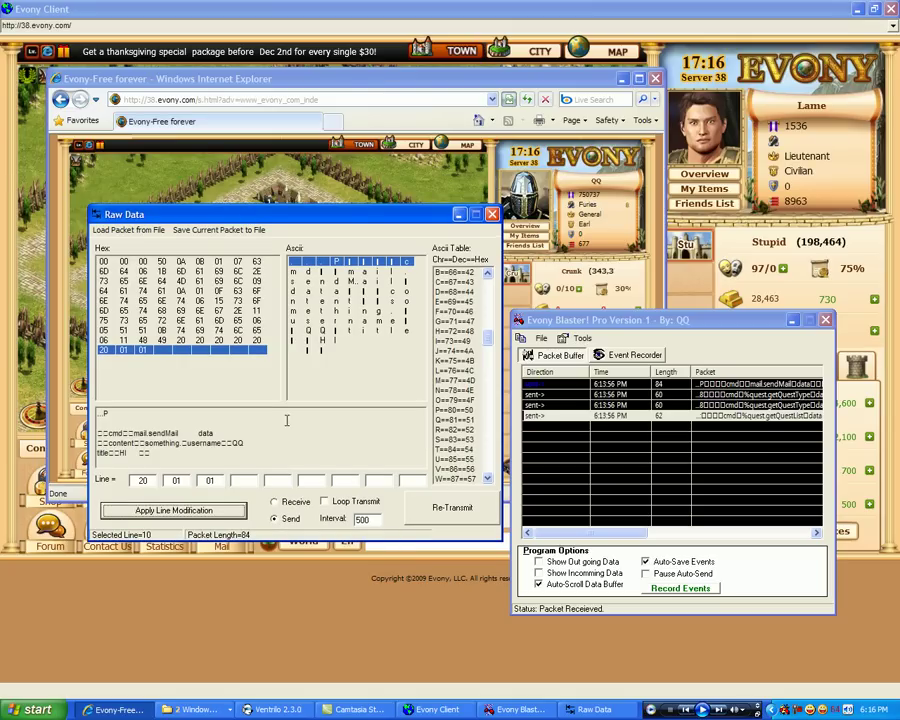
left_click(248, 301)
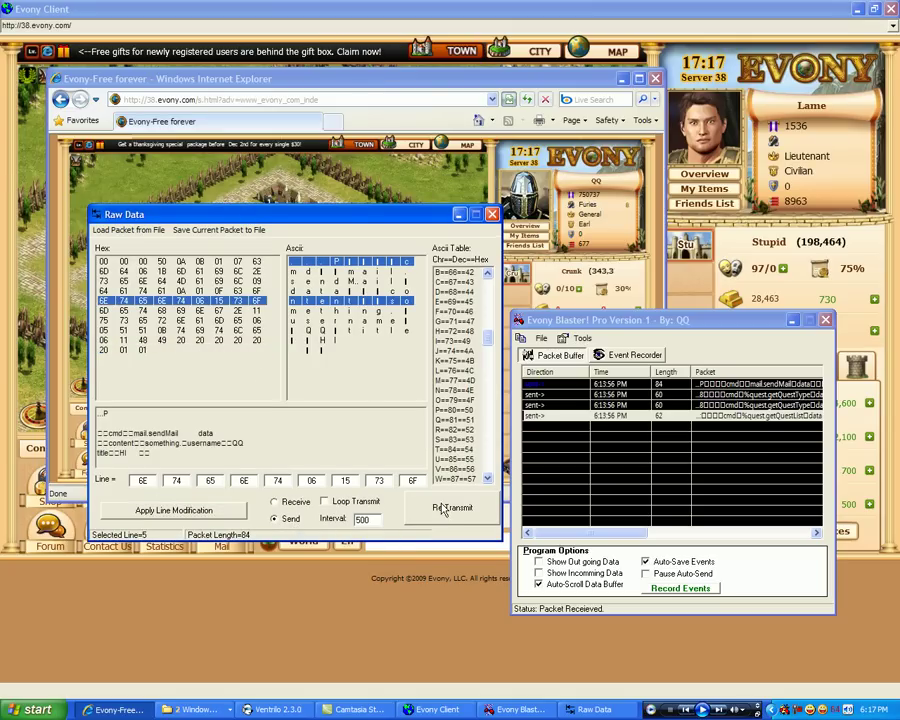
Step: Re-transmit the edited mail packet from the Raw Data window
left_click_drag(372, 519, 339, 516)
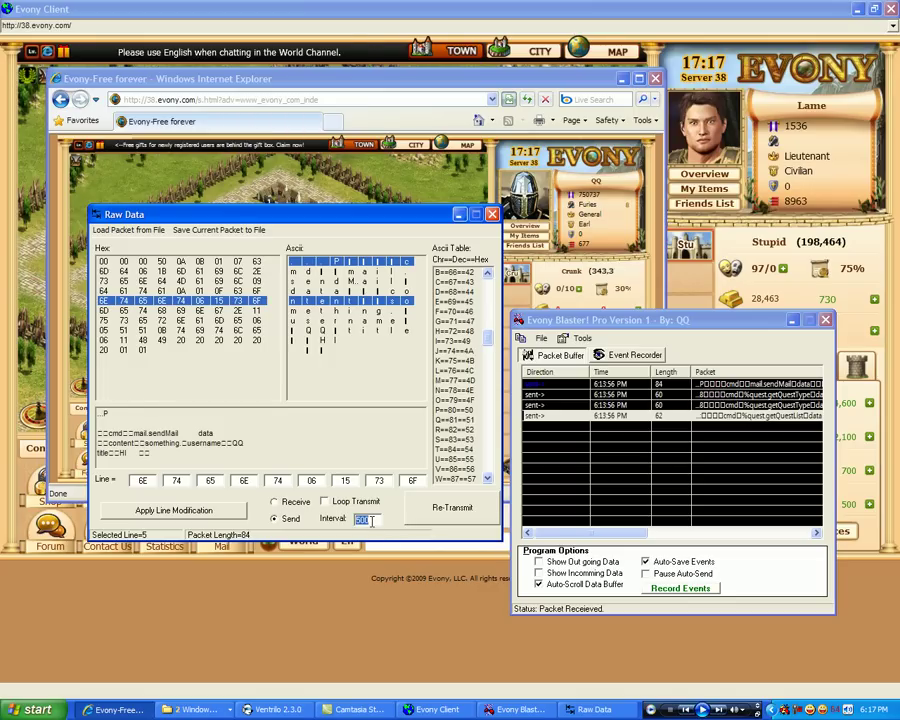
left_click_drag(331, 217, 700, 52)
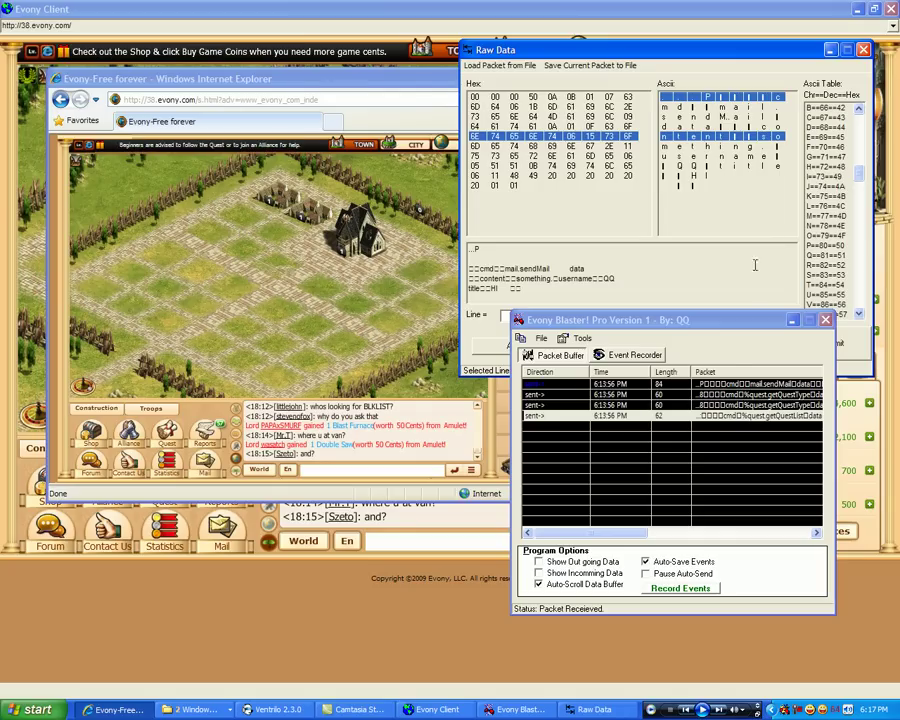
left_click_drag(640, 320, 670, 428)
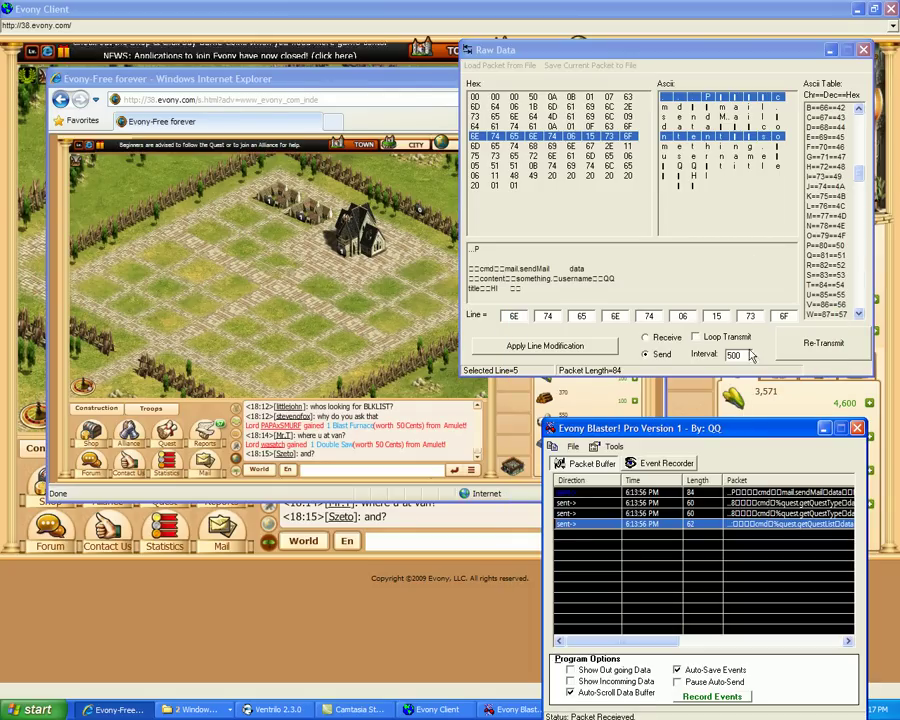
left_click(808, 344)
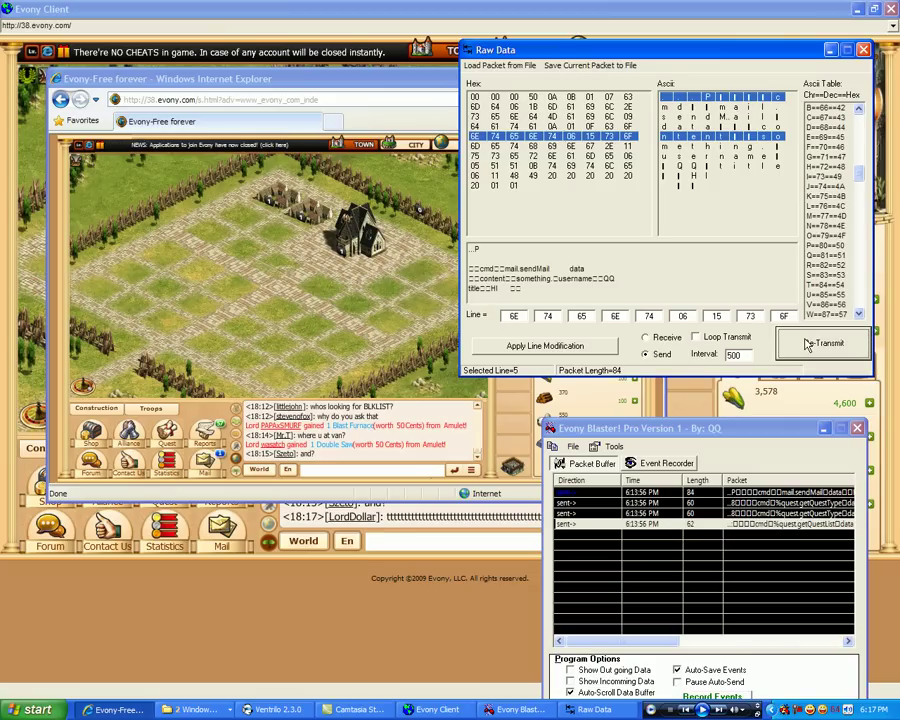
Step: Check the game's mail inbox for the new HI message, then return to the list
left_click(206, 468)
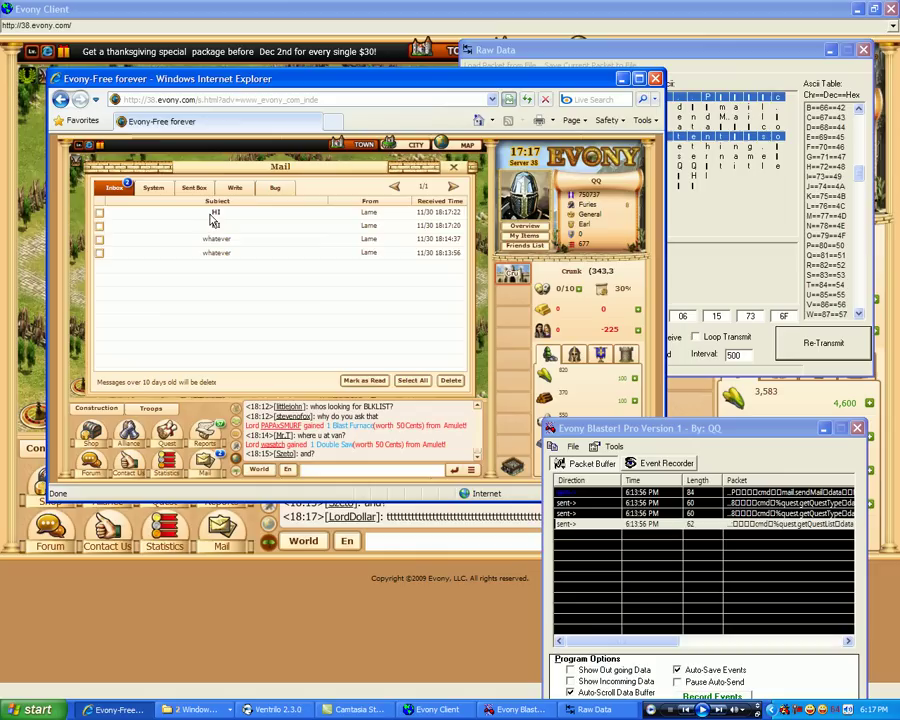
left_click(211, 212)
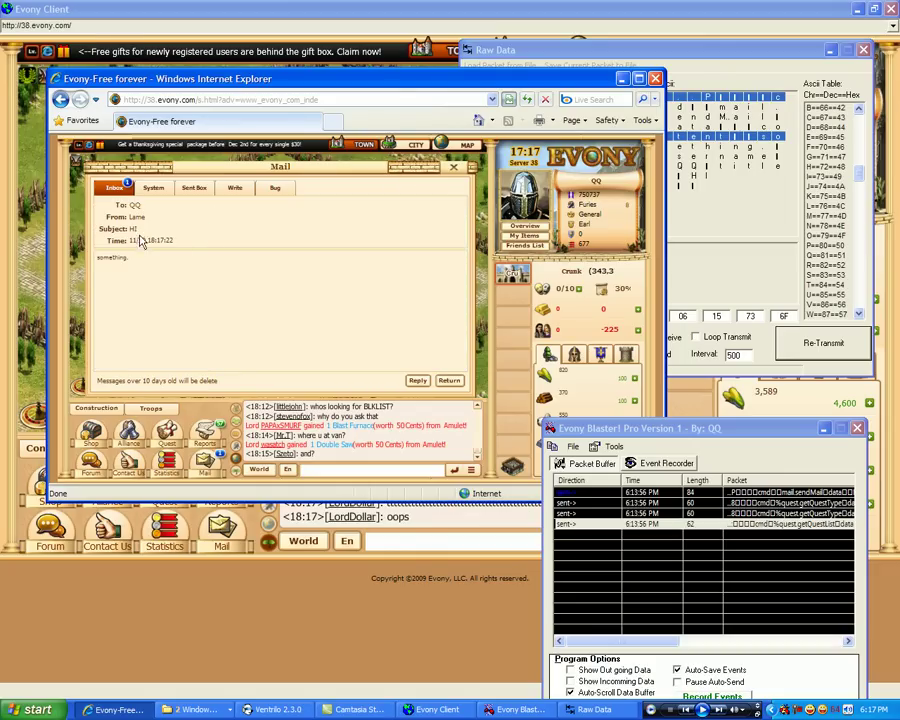
left_click(115, 190)
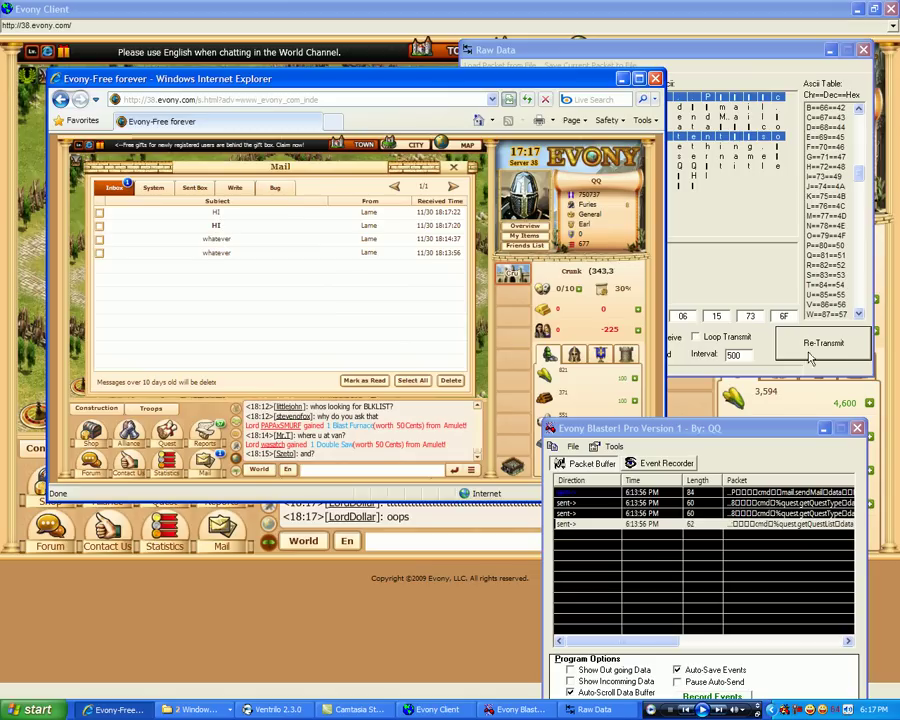
Step: Turn on Loop Transmit and change the interval from 500 to 1
left_click(760, 355)
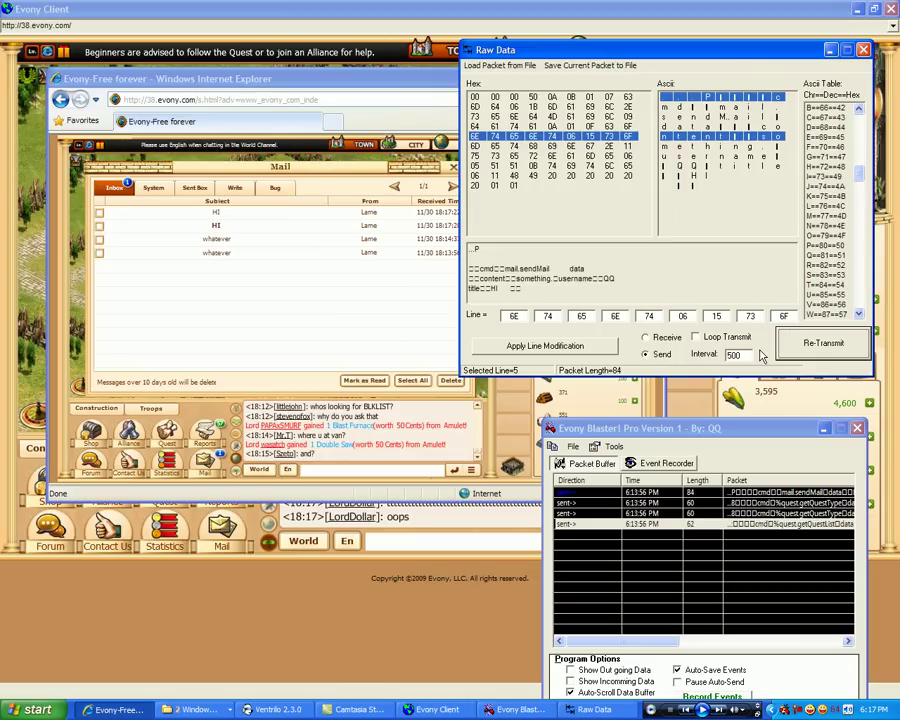
left_click(697, 339)
double_click(744, 354)
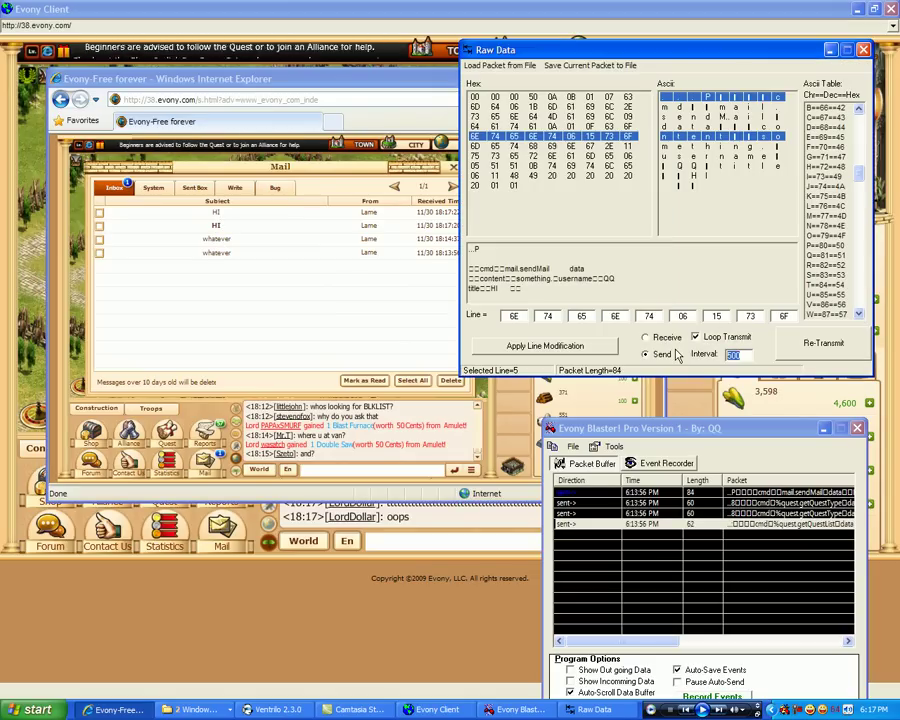
type("1")
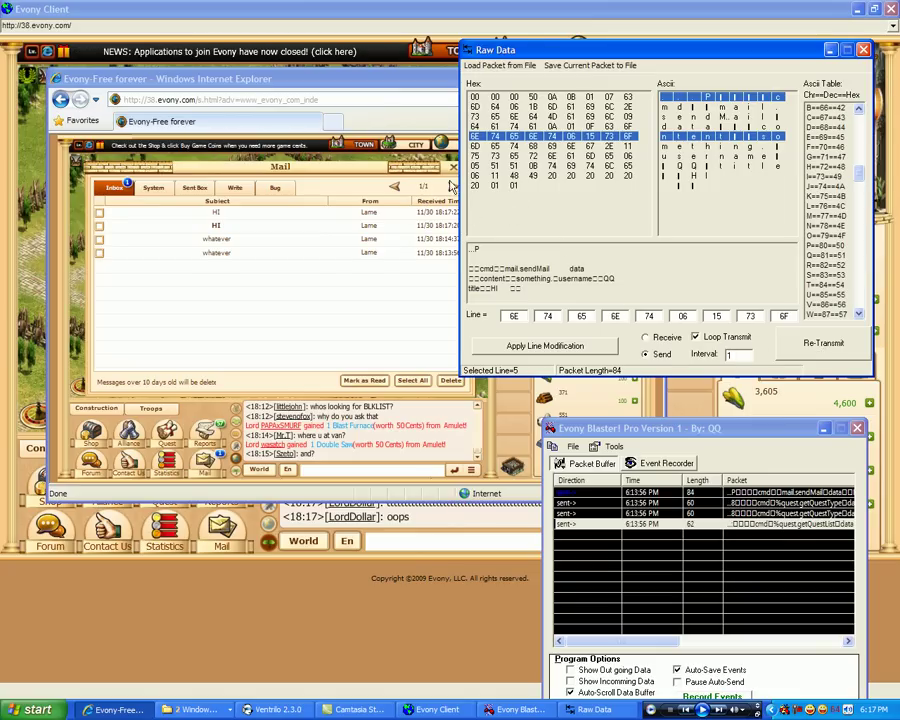
Step: Close the game's mail panel and start the looped resend of the mail packet
left_click(316, 127)
left_click(453, 167)
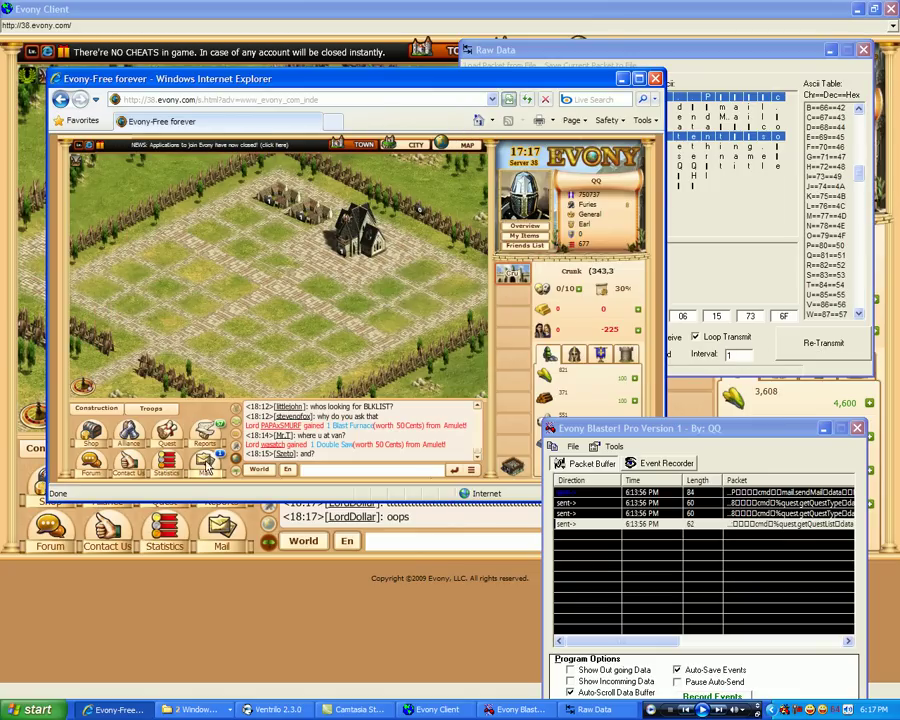
left_click(818, 346)
left_click(818, 346)
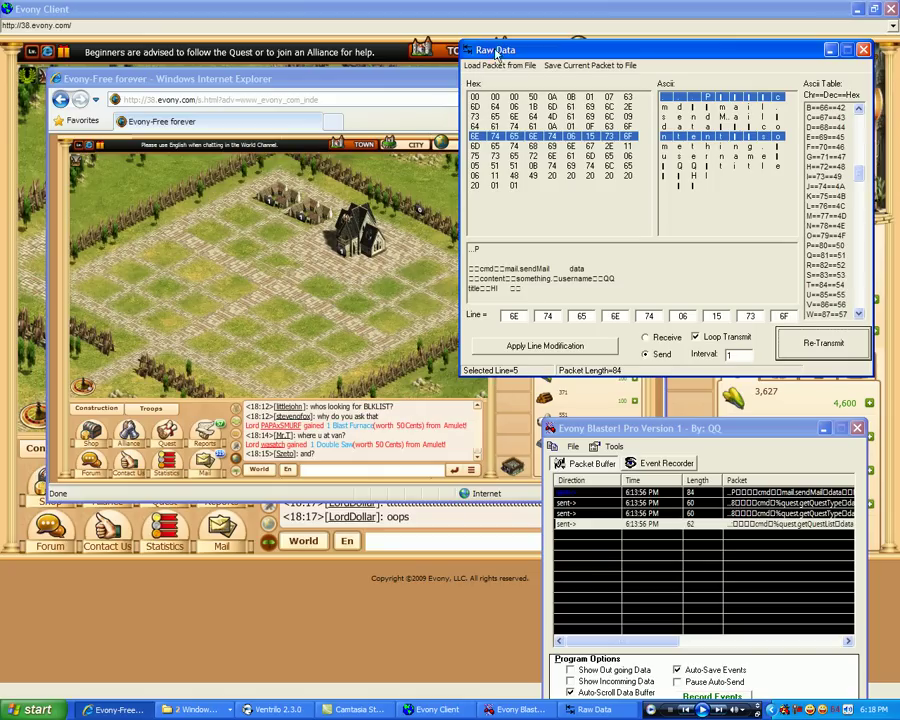
left_click_drag(506, 52, 452, 89)
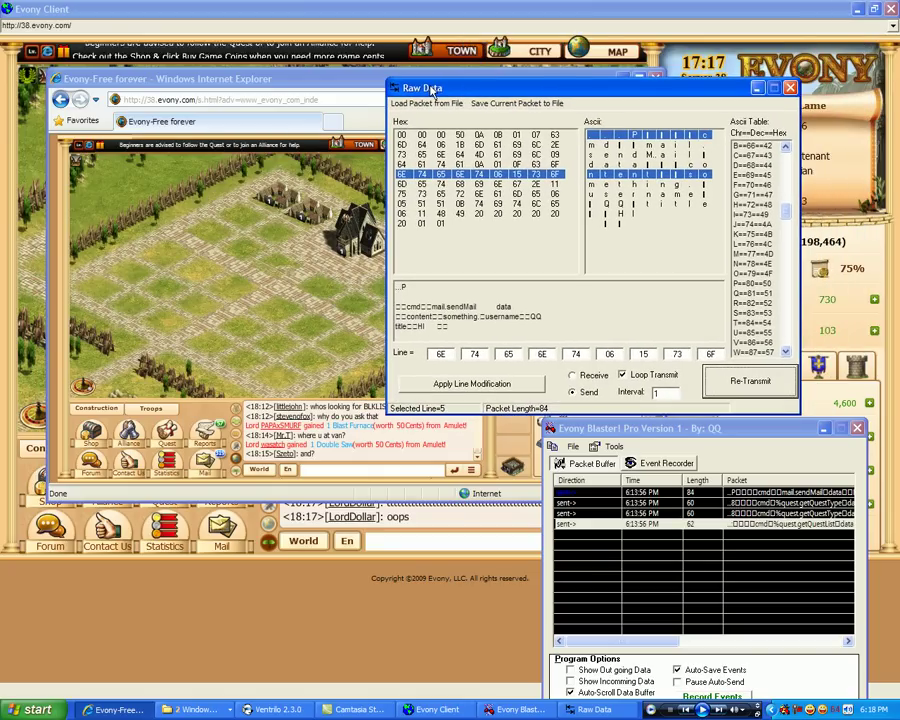
left_click(465, 186)
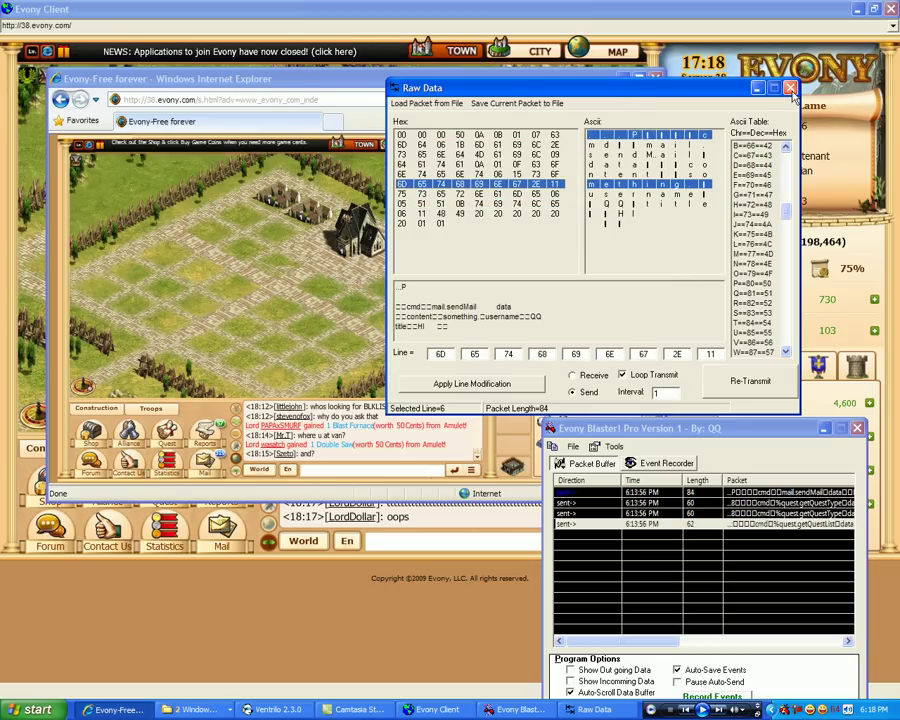
Step: Close the Raw Data window and add the sendMail packet to Packet Sender
left_click(790, 89)
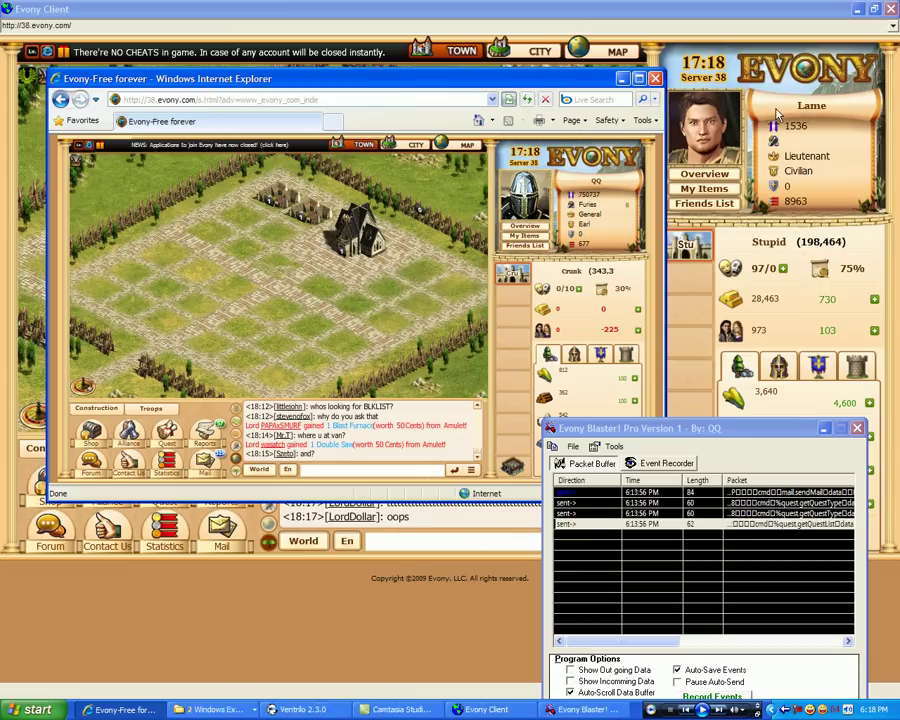
left_click_drag(567, 428, 600, 232)
left_click(606, 251)
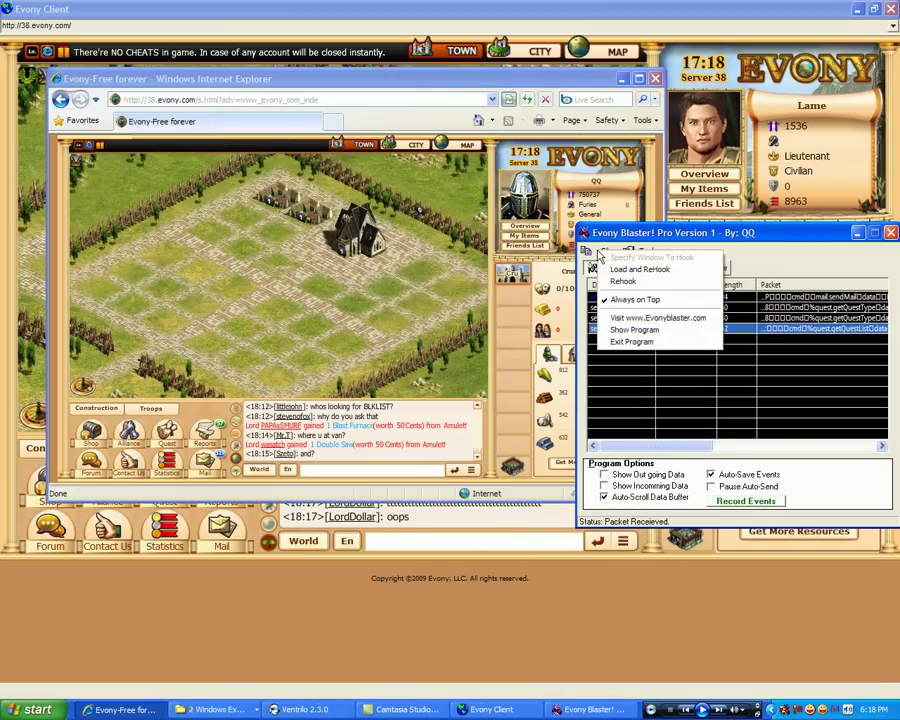
left_click(636, 302)
left_click(636, 302)
right_click(636, 302)
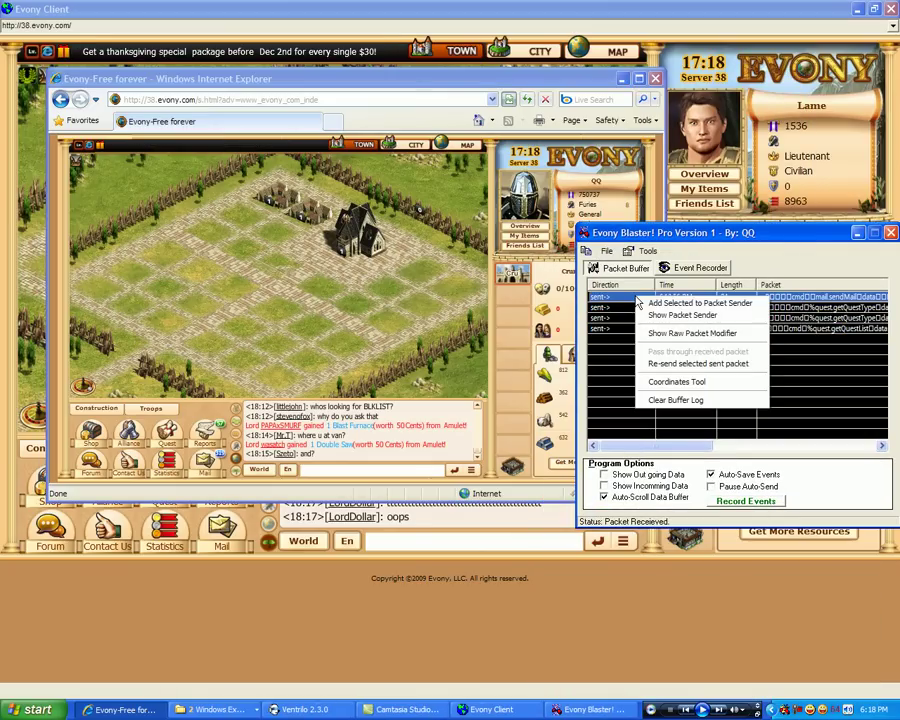
left_click(662, 303)
left_click_drag(425, 288, 330, 218)
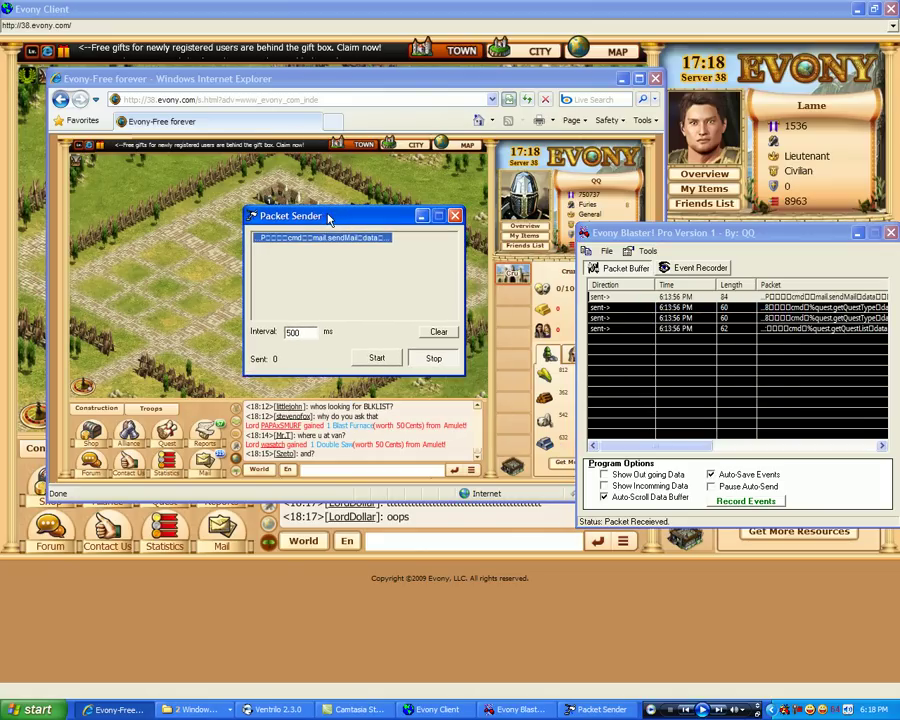
Step: Add the getQuestType, getQuestList and another sendMail packet to Packet Sender
left_click(667, 308)
right_click(670, 311)
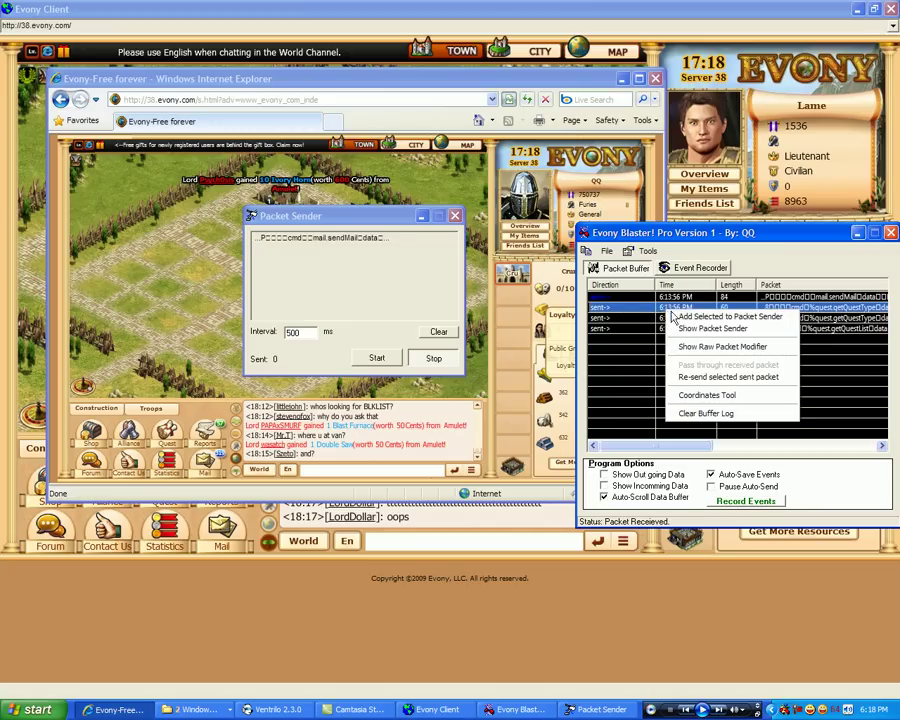
left_click(692, 318)
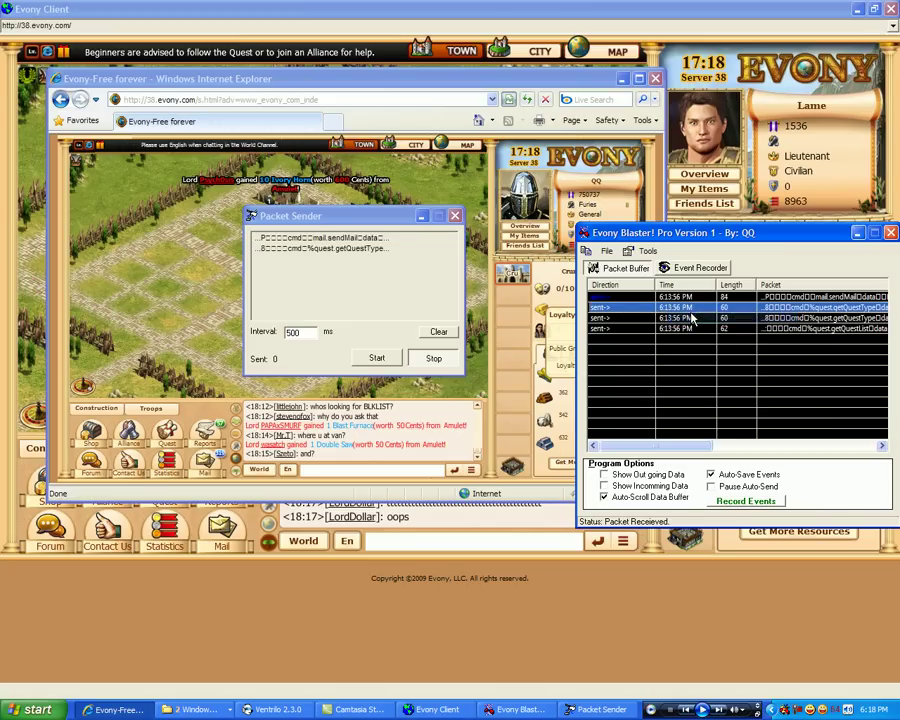
left_click(695, 318)
right_click(681, 302)
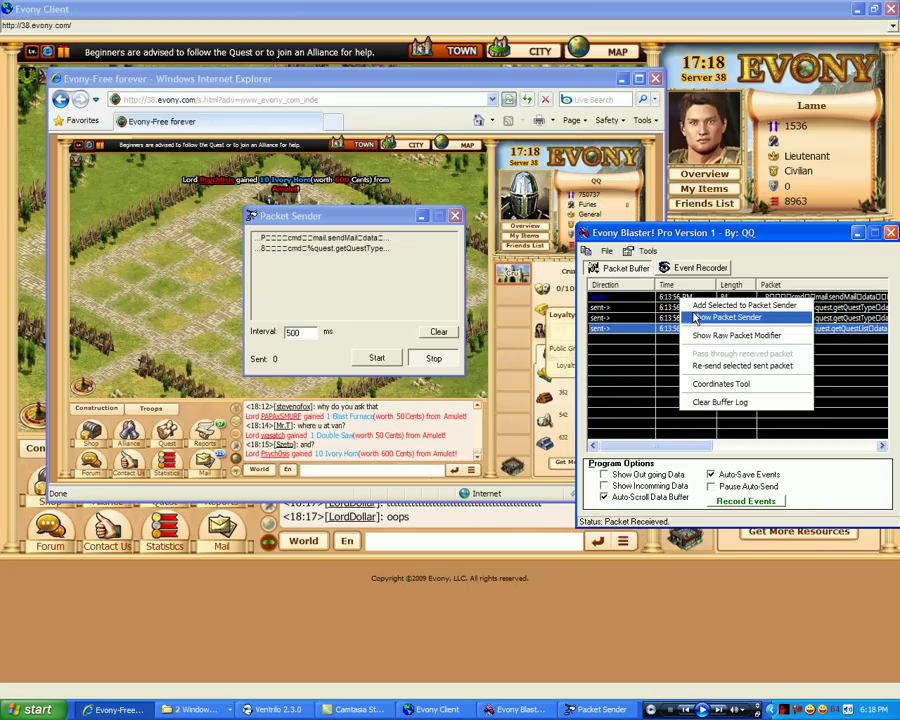
left_click(686, 303)
right_click(686, 300)
left_click(690, 244)
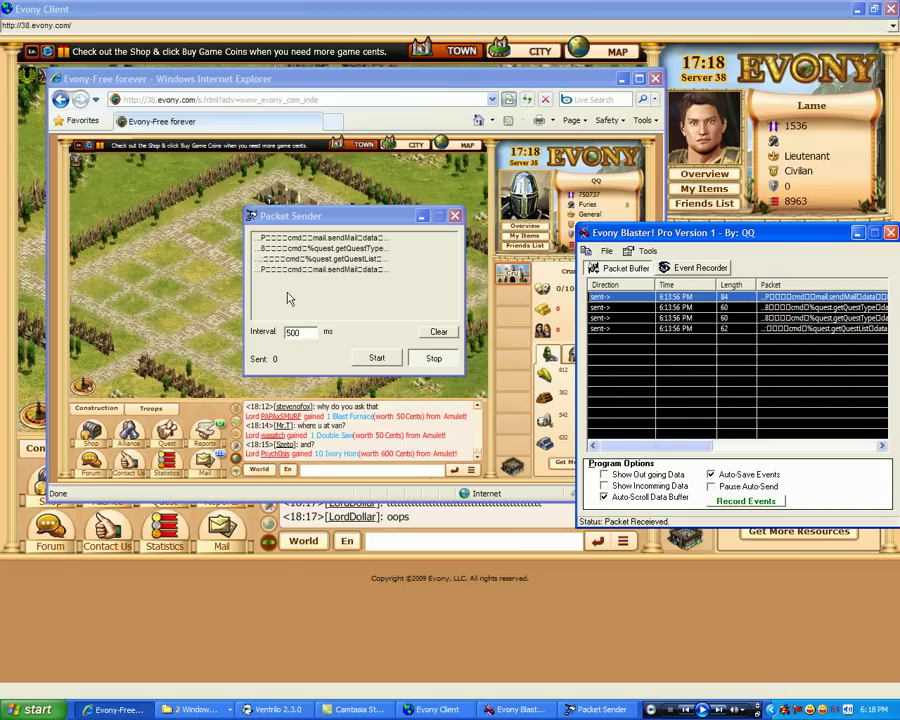
Step: Send the queue at 500 ms until 14 packets go out, then clear and close Packet Sender
left_click(316, 260)
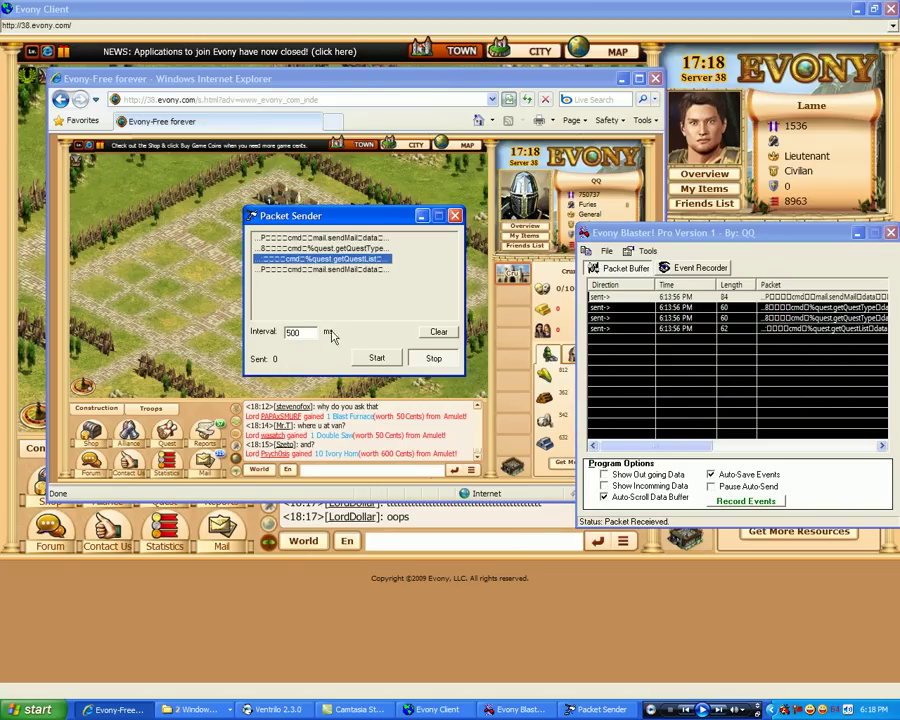
double_click(298, 333)
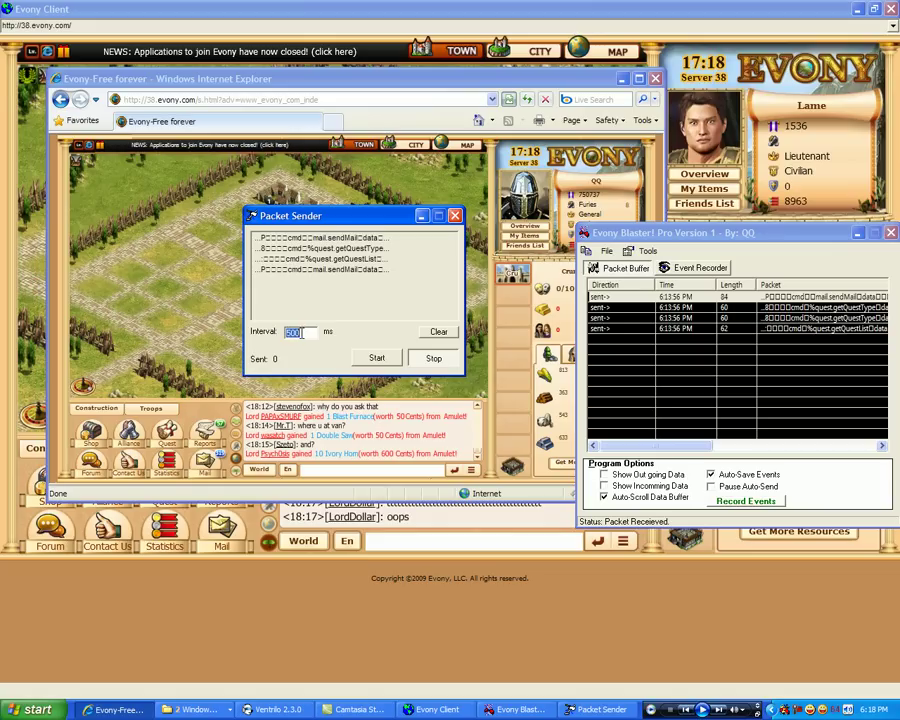
left_click(378, 360)
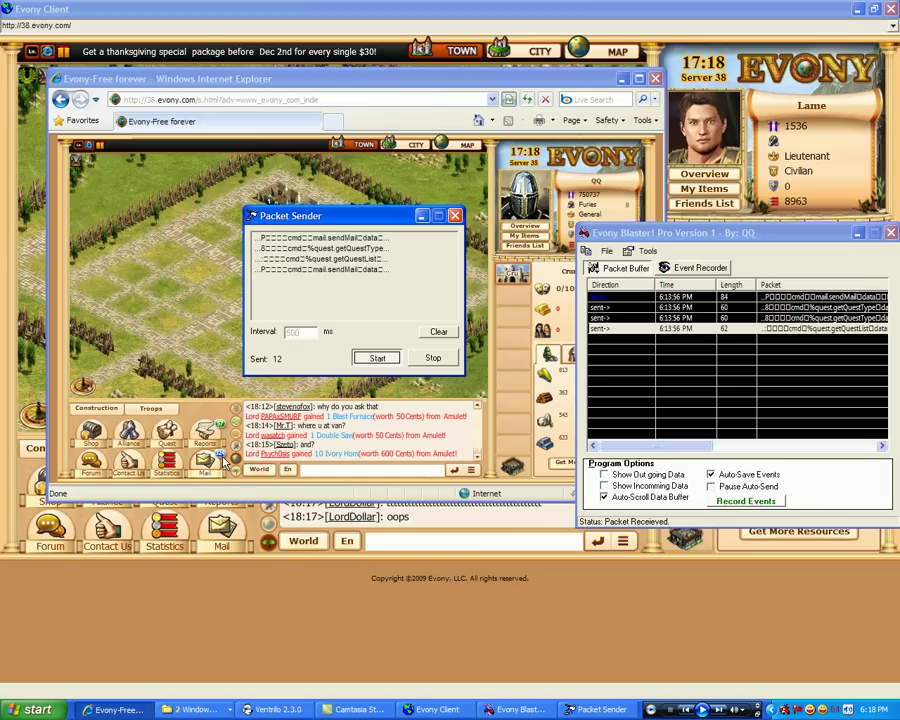
left_click(430, 362)
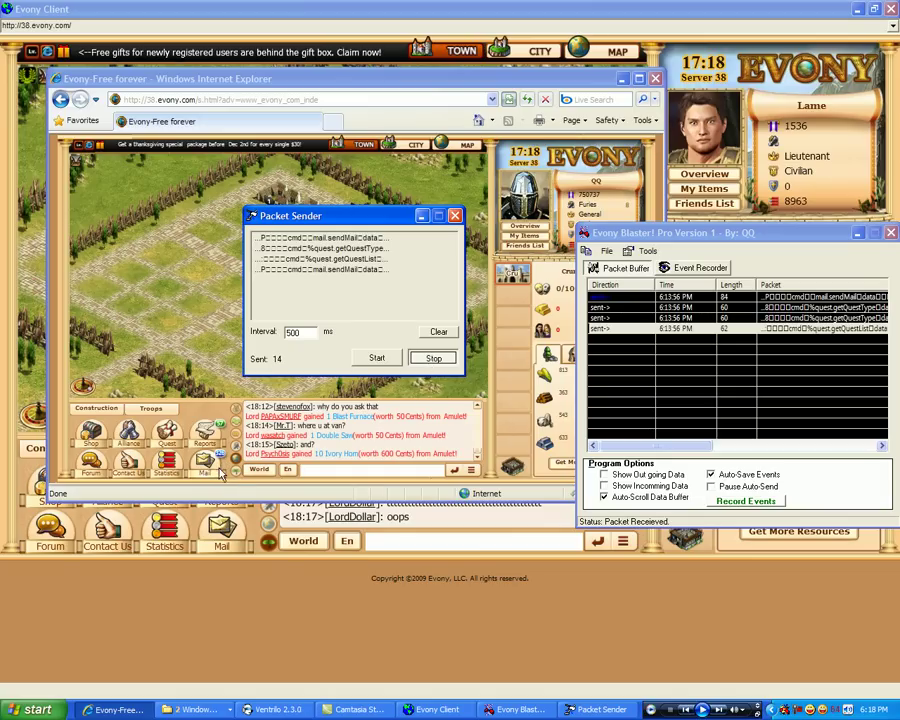
left_click_drag(346, 222, 318, 231)
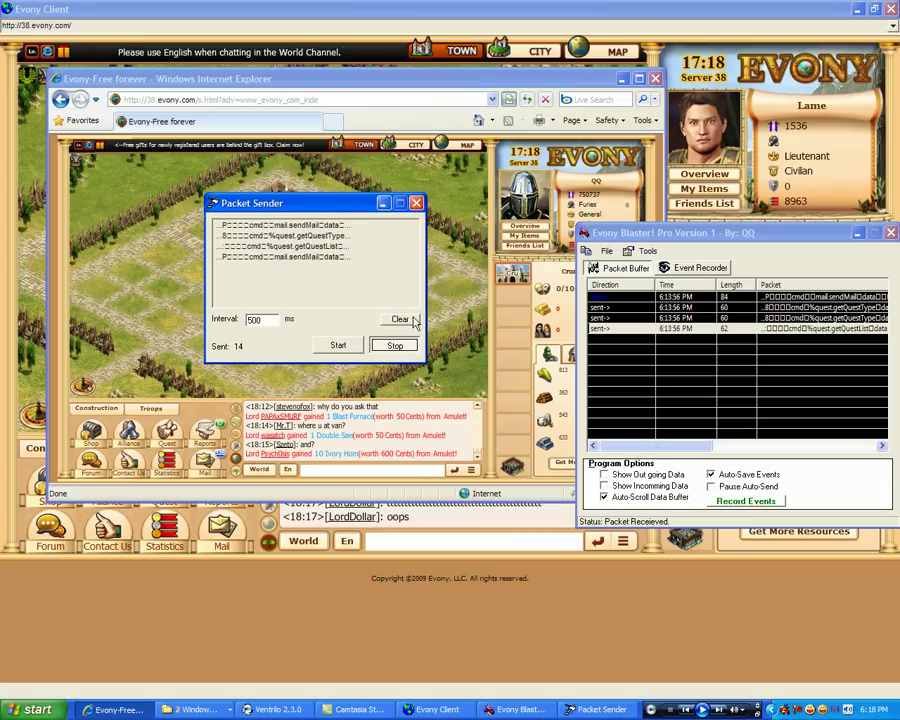
left_click(404, 322)
left_click(416, 204)
left_click_drag(694, 233, 410, 233)
Step: Open the Event Recorder's empty Custom (0) list and move the Blaster window to the right
left_click(352, 268)
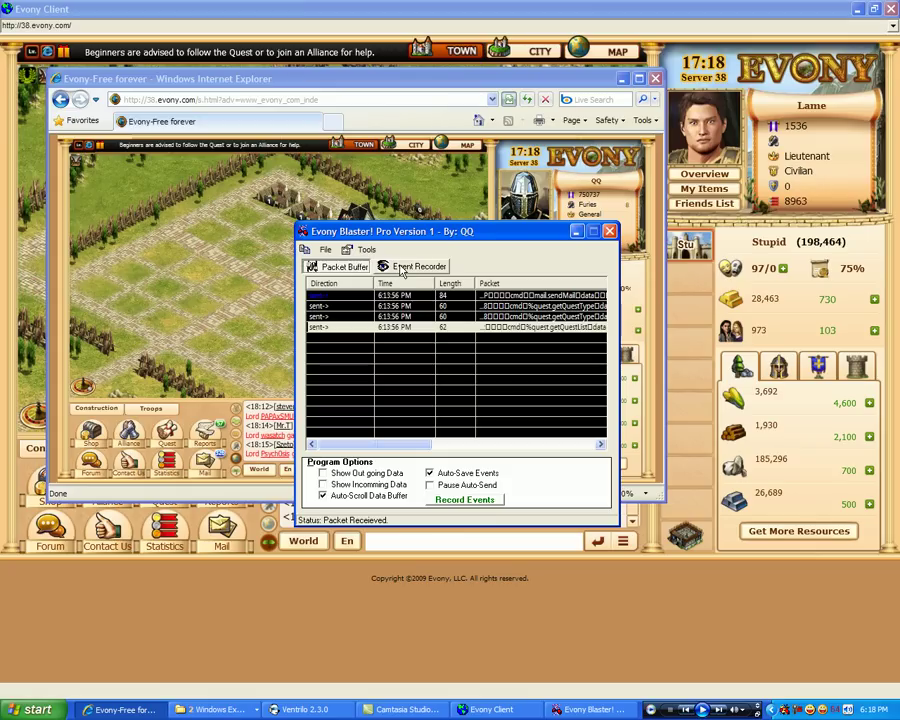
left_click(405, 267)
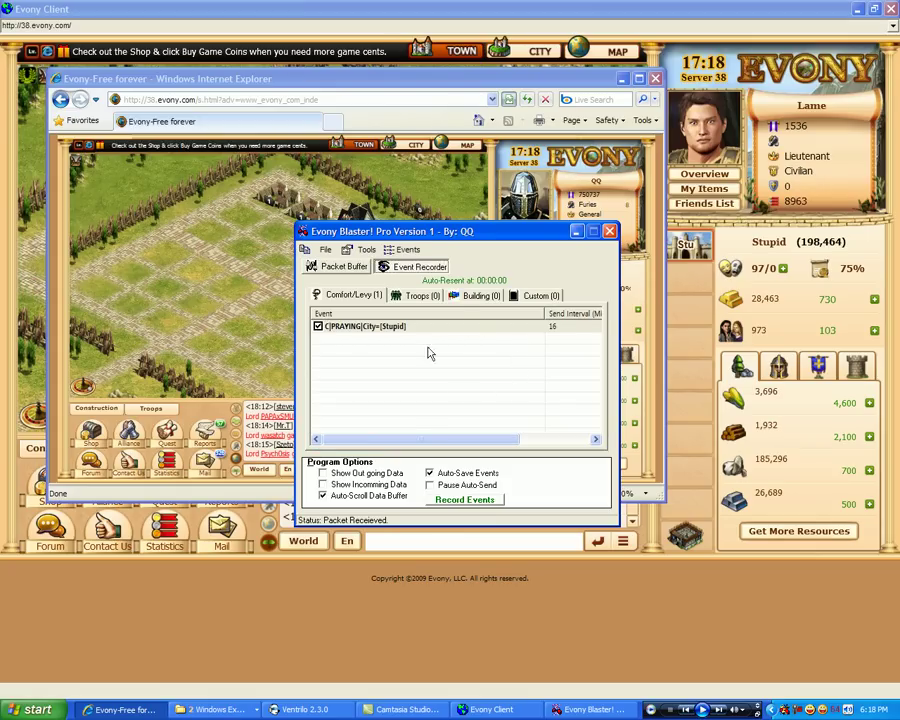
left_click(568, 438)
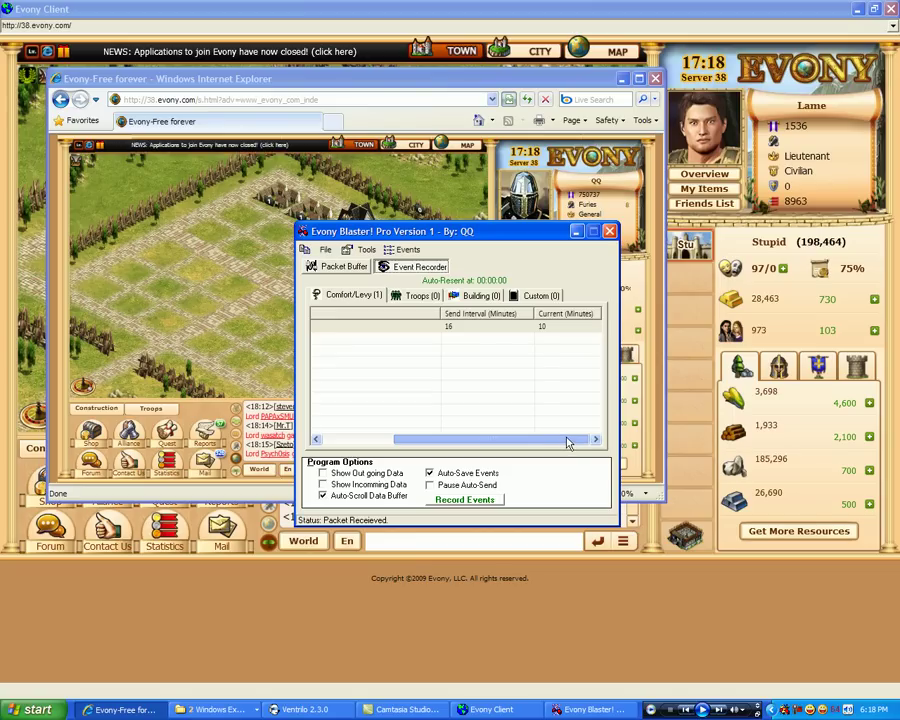
left_click_drag(570, 438, 408, 436)
left_click_drag(372, 235, 417, 248)
left_click(578, 308)
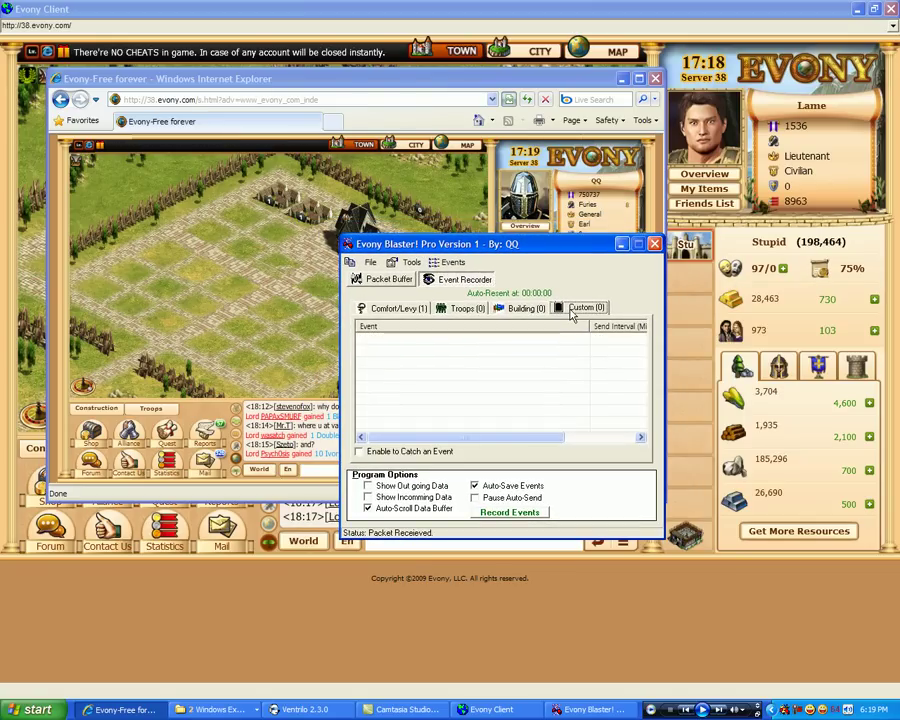
mouse_move(488, 438)
left_mouse_down()
mouse_move(562, 440)
mouse_move(482, 440)
left_mouse_up()
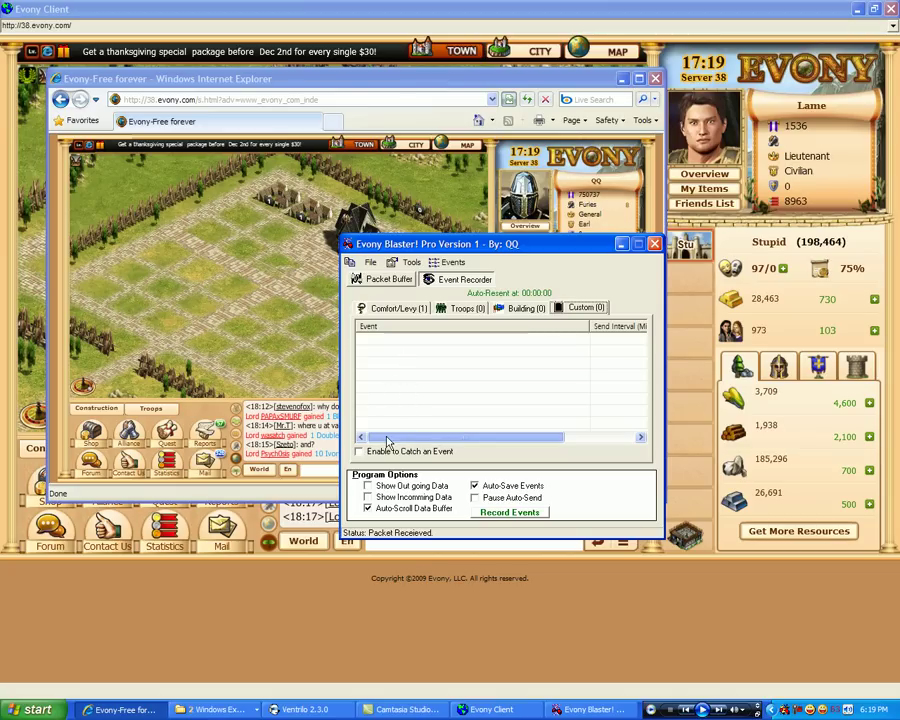
mouse_move(388, 441)
left_mouse_down()
mouse_move(514, 446)
mouse_move(397, 440)
left_mouse_up()
left_click_drag(444, 245, 674, 134)
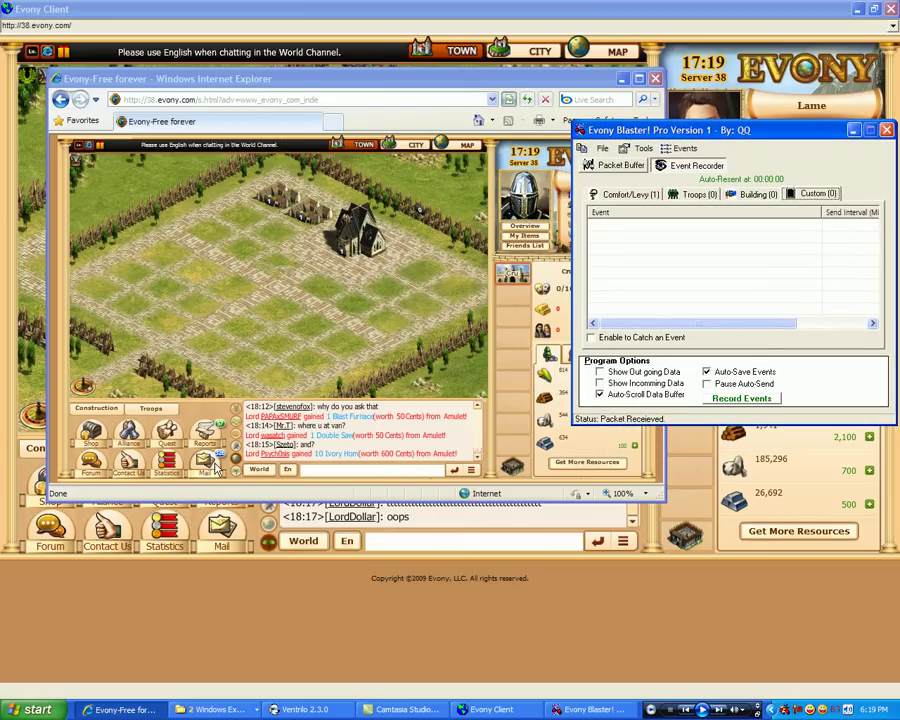
Step: Dismiss the sent notice and write a mail to the recipient with subject 'dude' and body 'message'
left_click(253, 625)
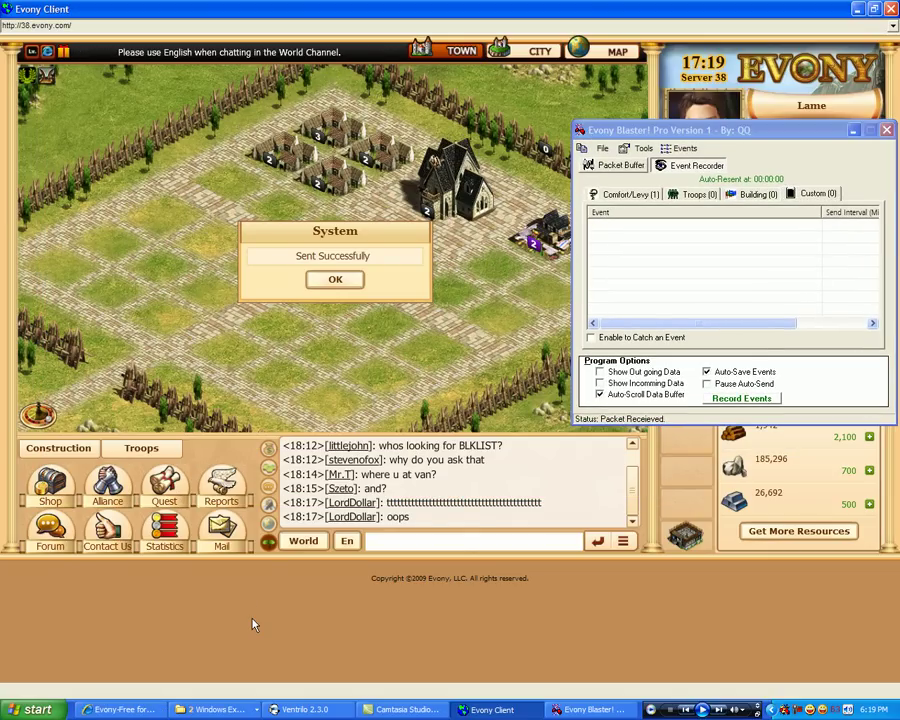
left_click(335, 281)
left_click(221, 528)
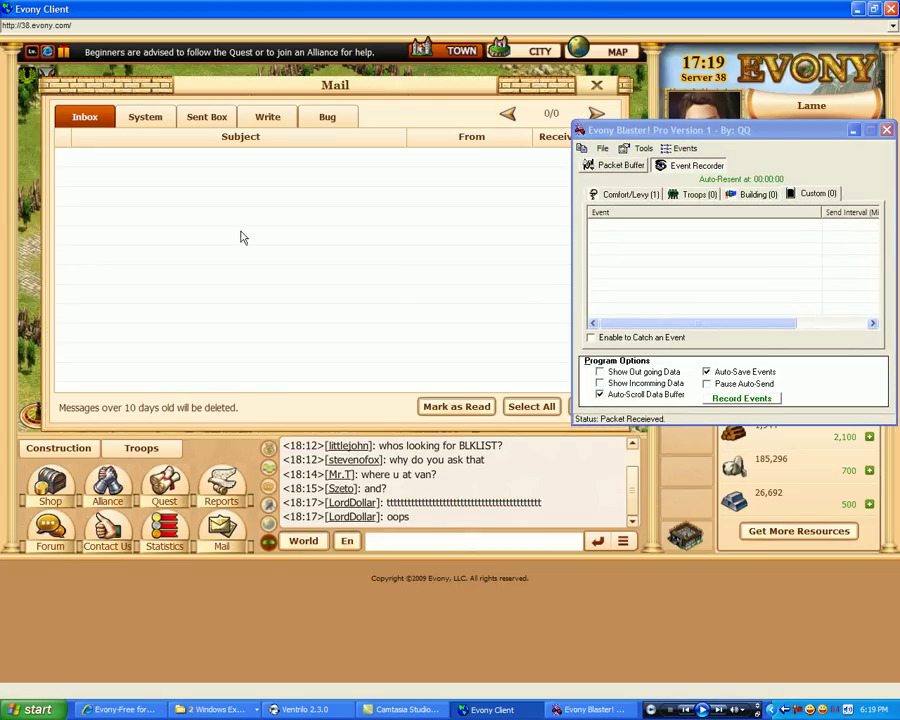
left_click(267, 116)
left_click(197, 146)
left_click(187, 167)
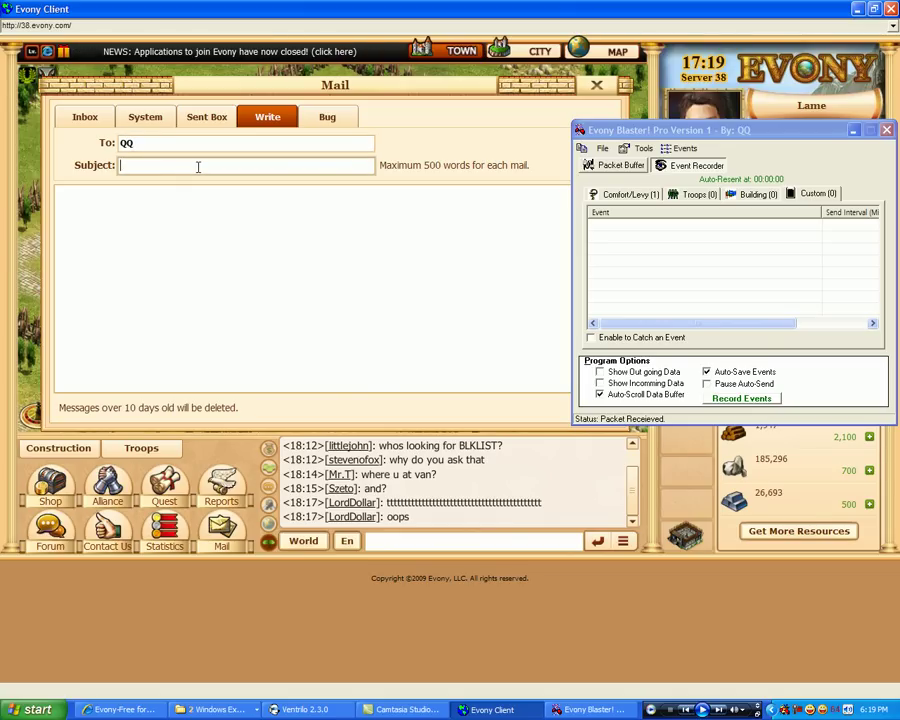
left_click(215, 225)
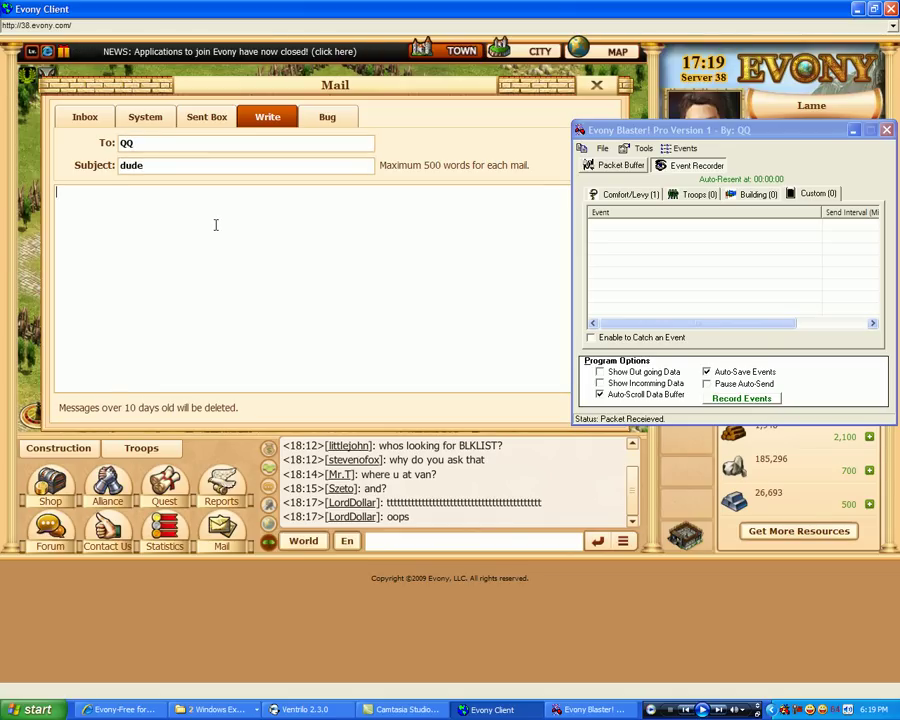
type("message")
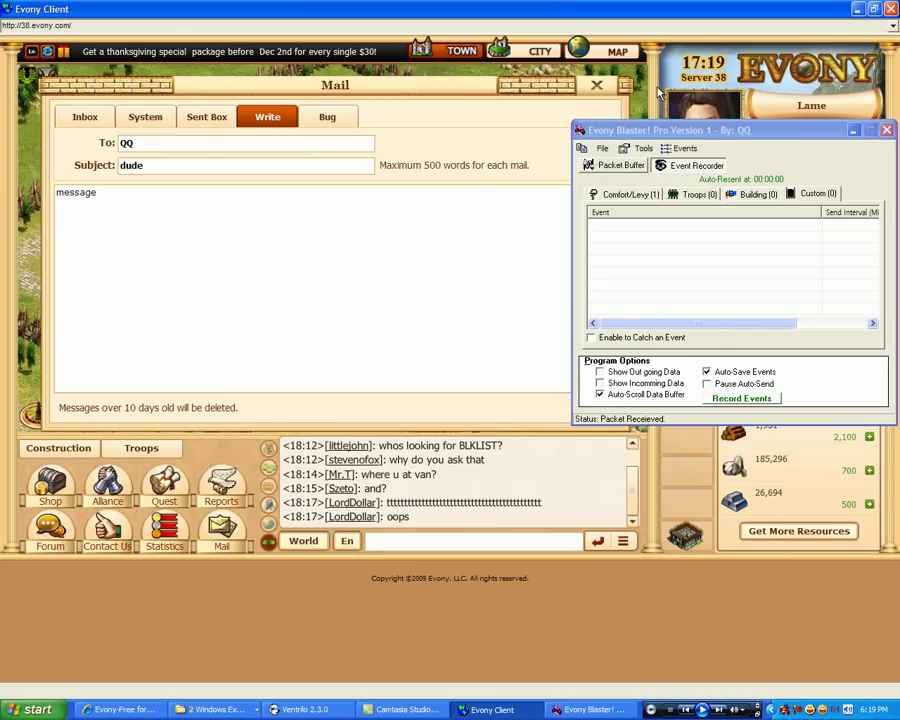
Step: Enable catching an event, send the mail, and select the caught sendMail event
left_click_drag(700, 130, 762, 133)
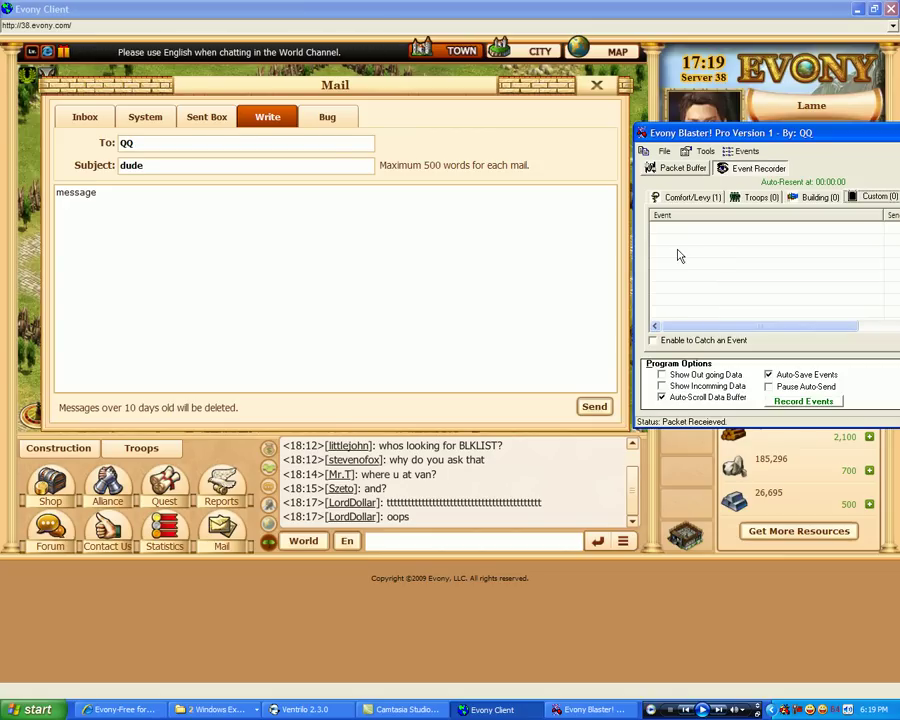
left_click(656, 341)
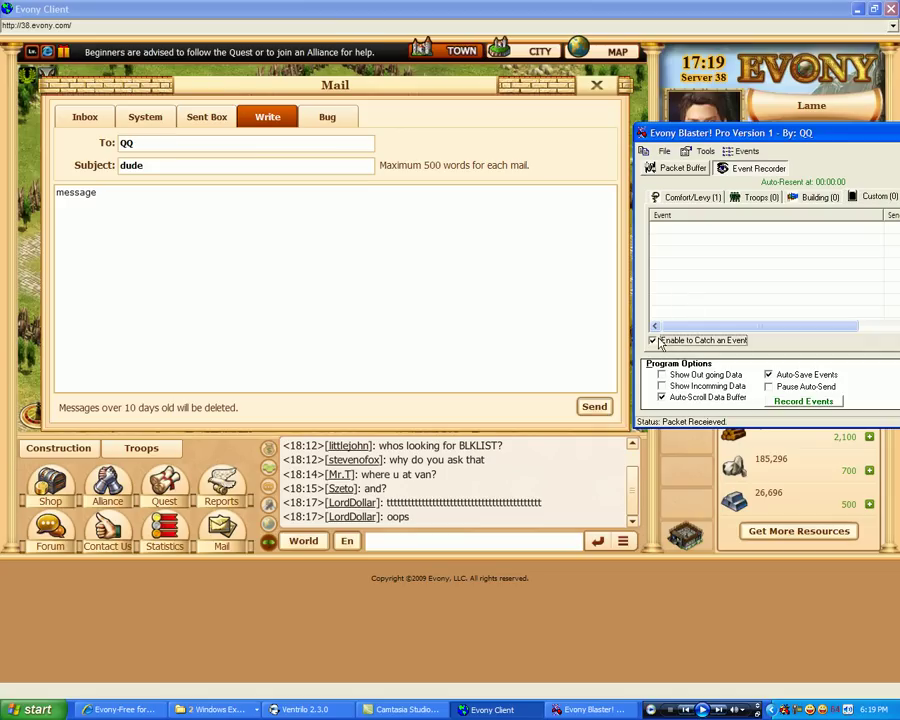
left_click(596, 408)
left_click(690, 231)
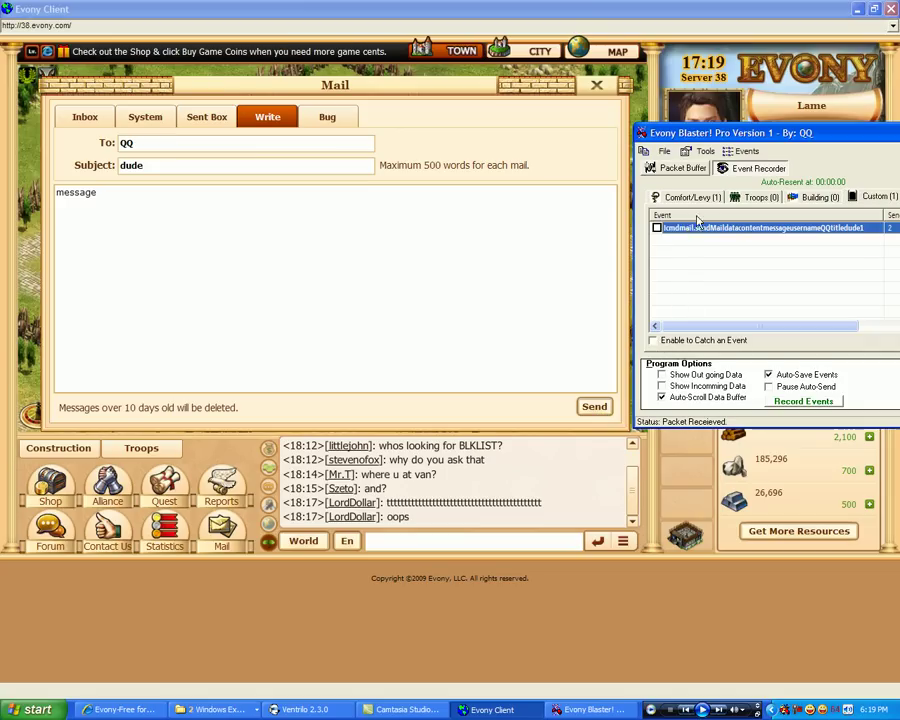
left_click_drag(730, 132, 446, 138)
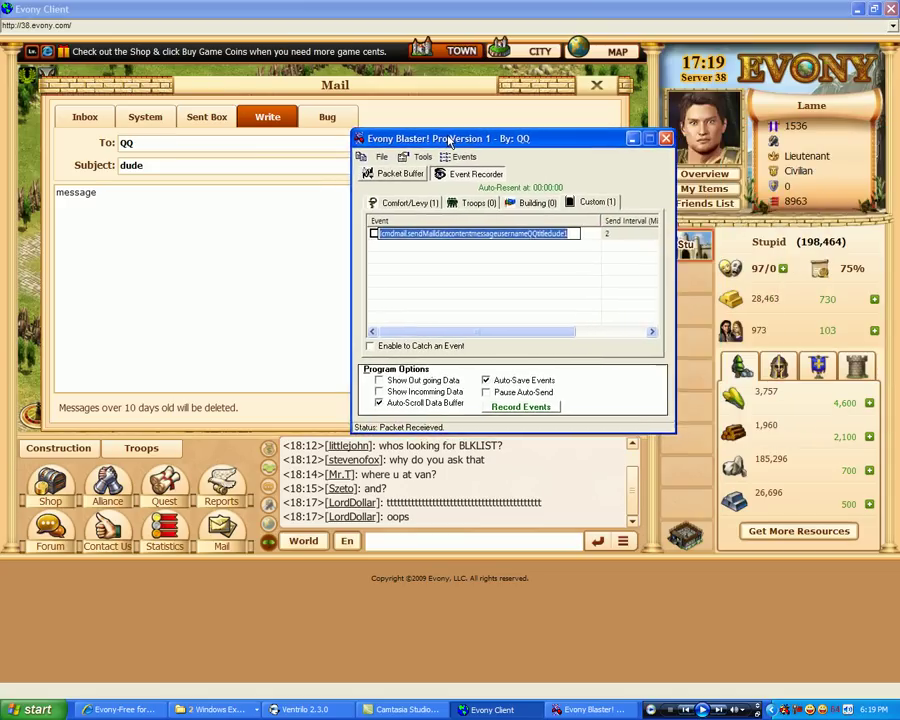
right_click(475, 236)
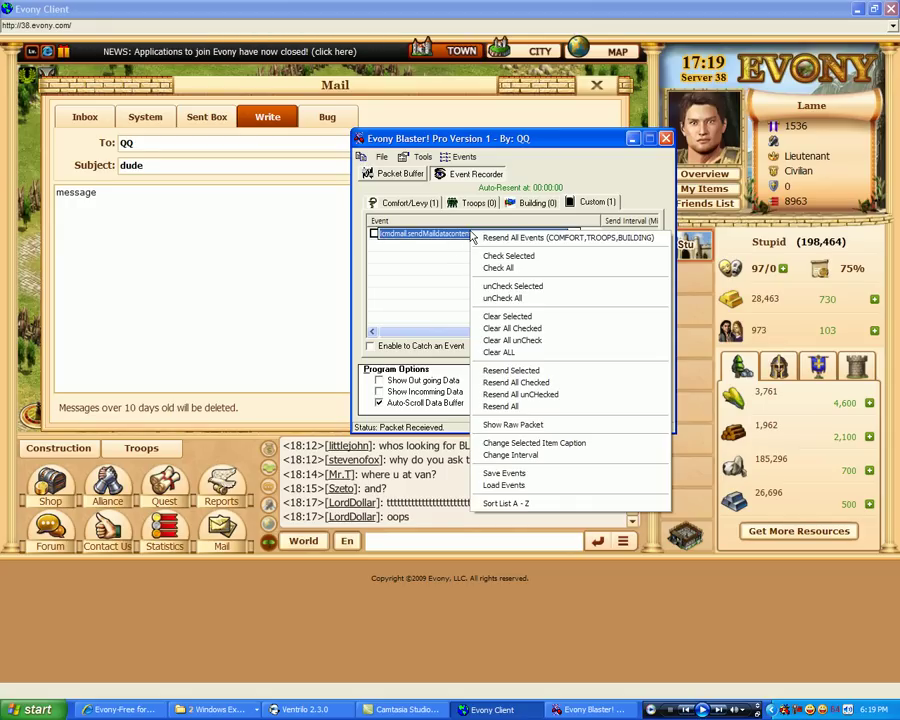
left_click(468, 236)
right_click(456, 234)
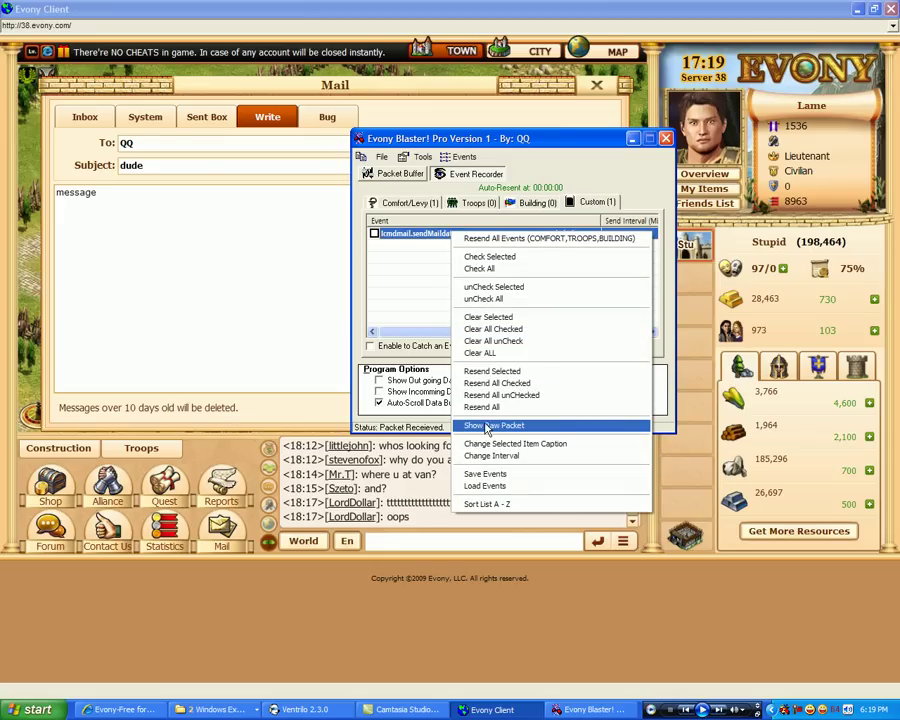
left_click(487, 428)
left_click_drag(305, 202, 146, 271)
left_click_drag(145, 473, 216, 497)
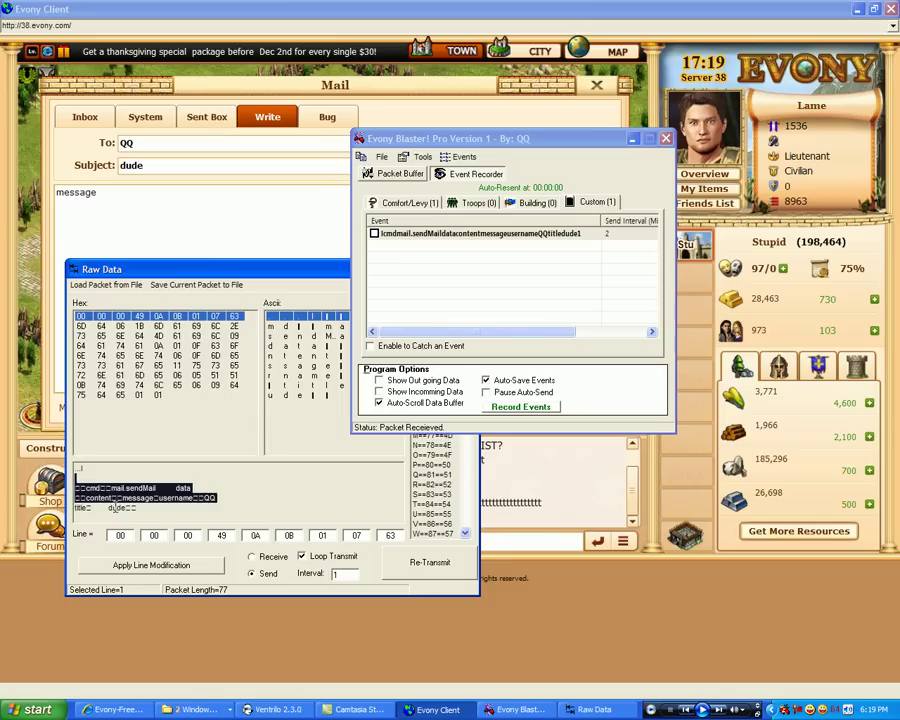
left_click(117, 508)
double_click(184, 487)
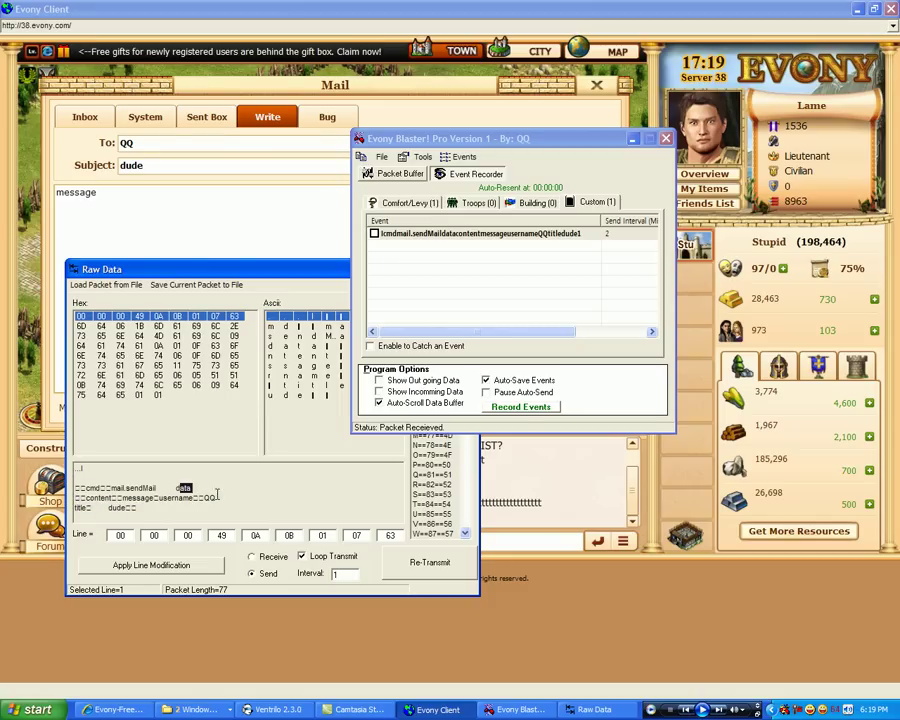
left_click_drag(262, 268, 152, 206)
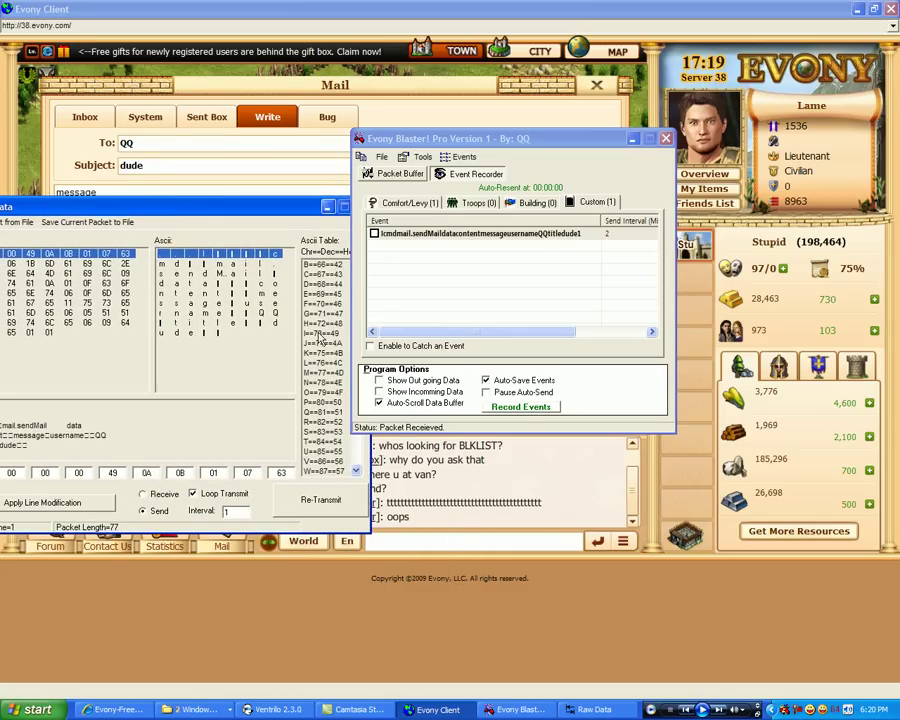
left_click_drag(300, 207, 215, 196)
Step: Change the caught 'dude' sendMail event's interval to 1 minute and tick the event
left_click(282, 196)
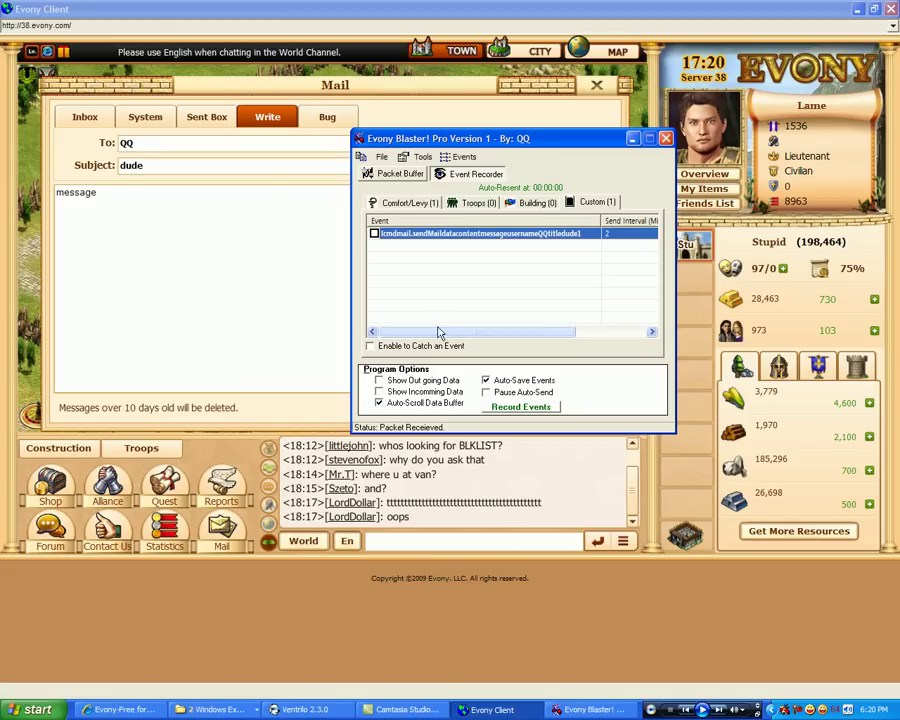
left_click_drag(438, 335, 599, 337)
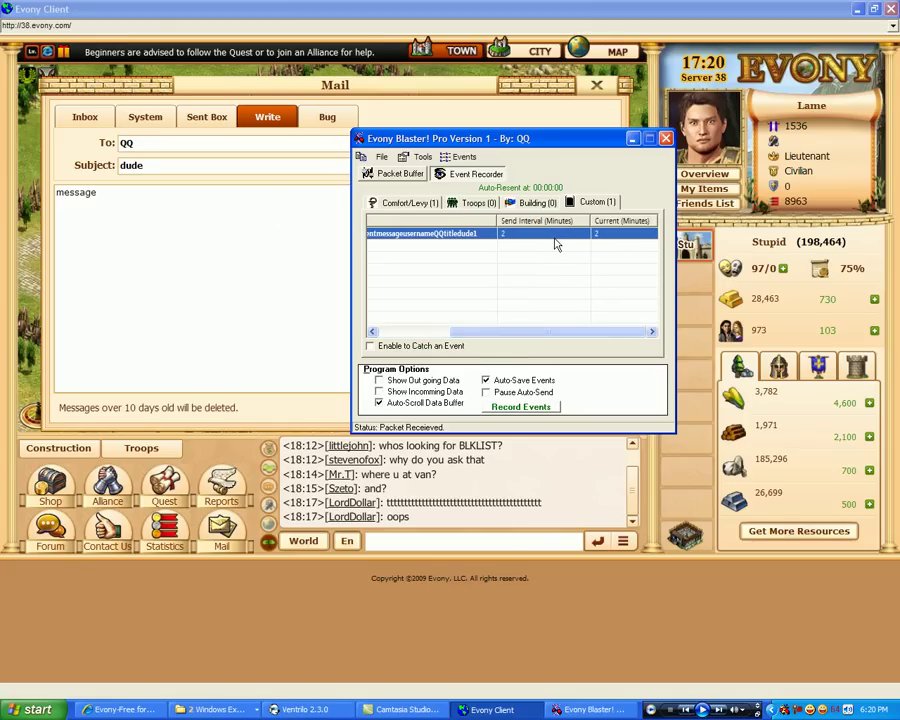
left_click_drag(545, 331, 450, 331)
right_click(445, 236)
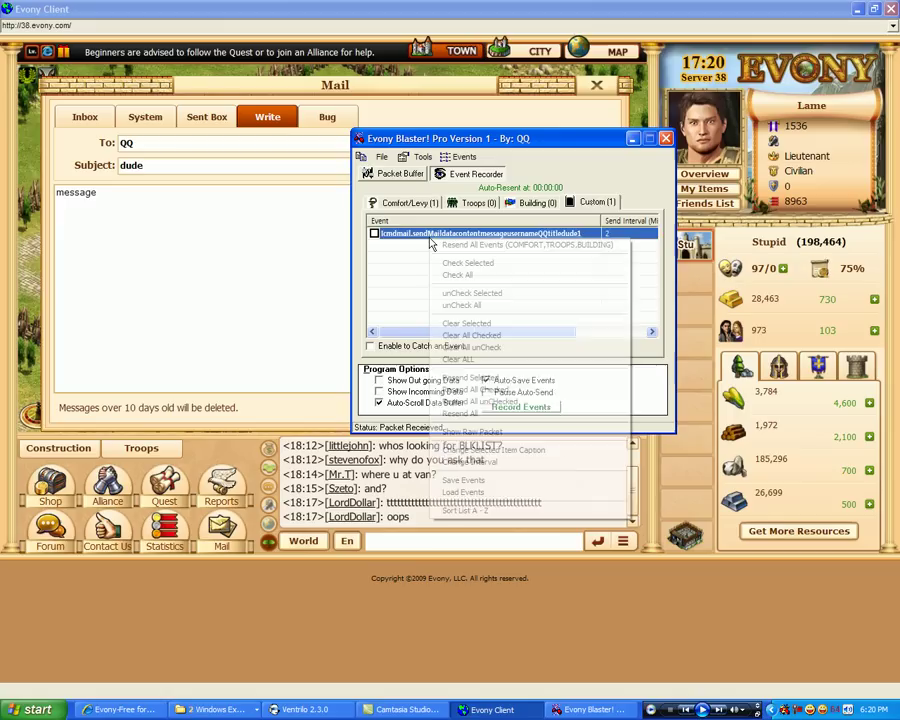
left_click(486, 464)
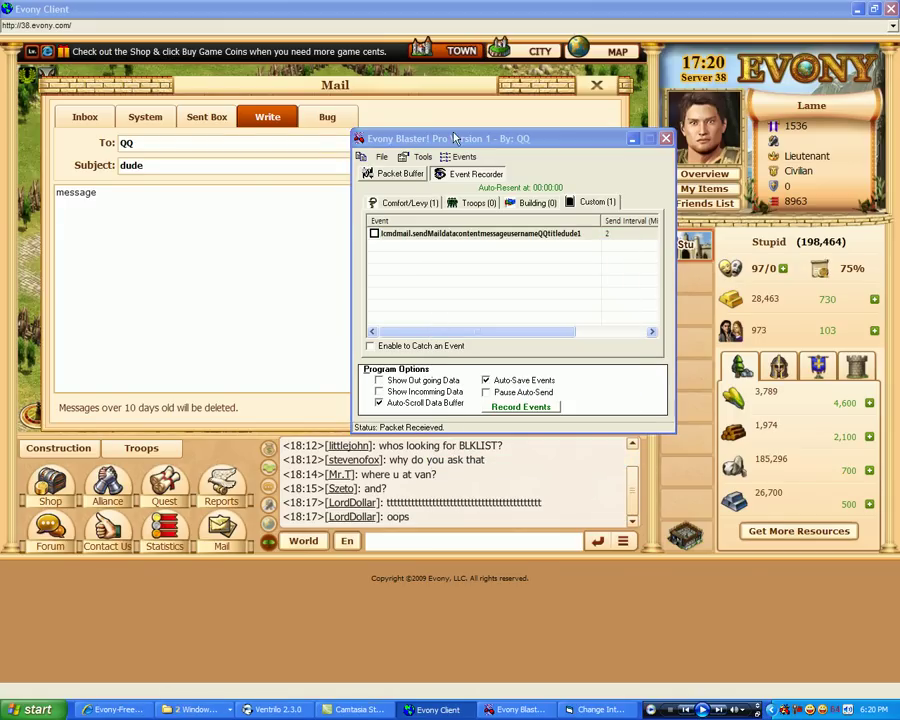
left_click_drag(450, 138, 650, 210)
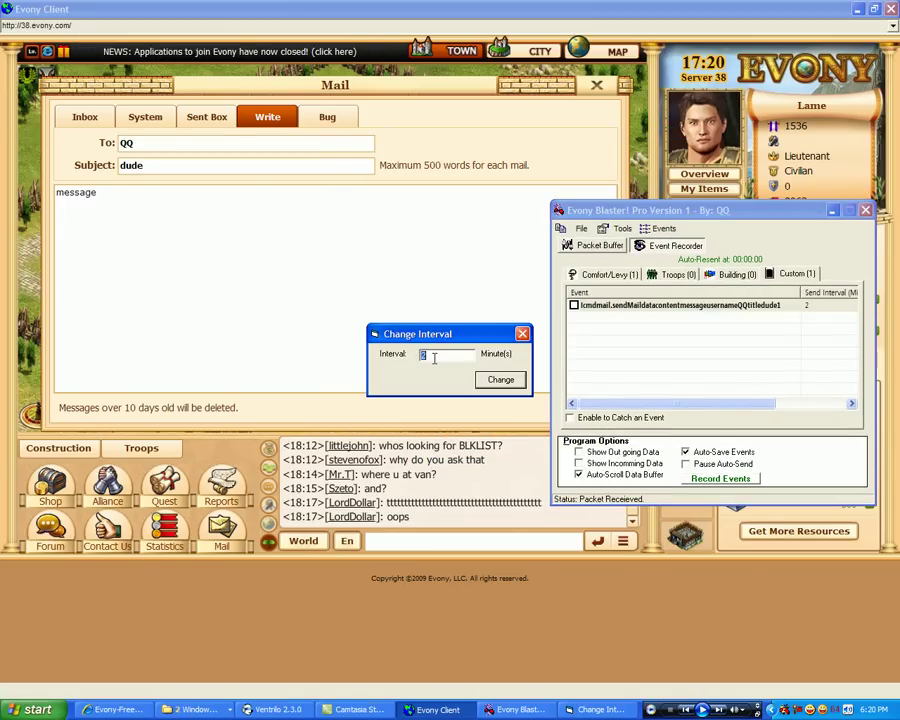
left_click(496, 381)
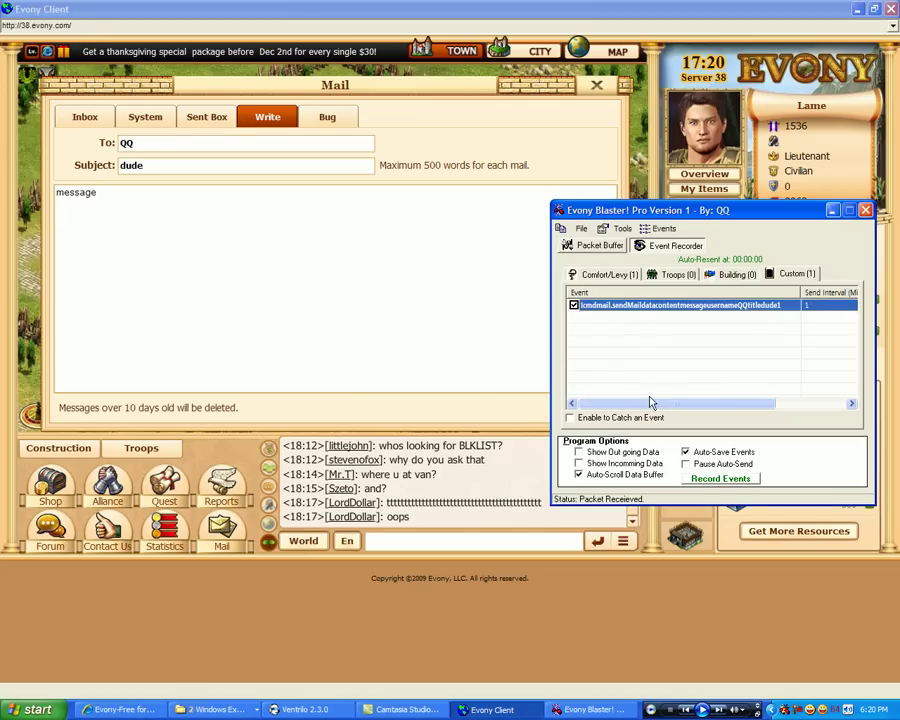
left_click_drag(720, 403, 740, 403)
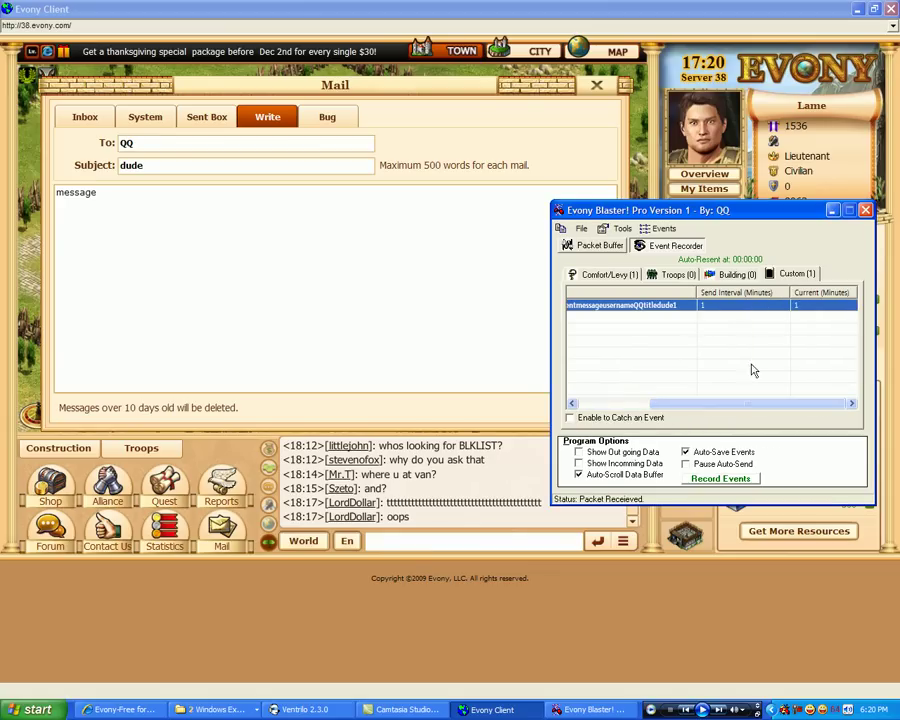
Step: Open the browser game's mail inbox and view the existing 'dude' mail
left_click(597, 87)
left_click(120, 709)
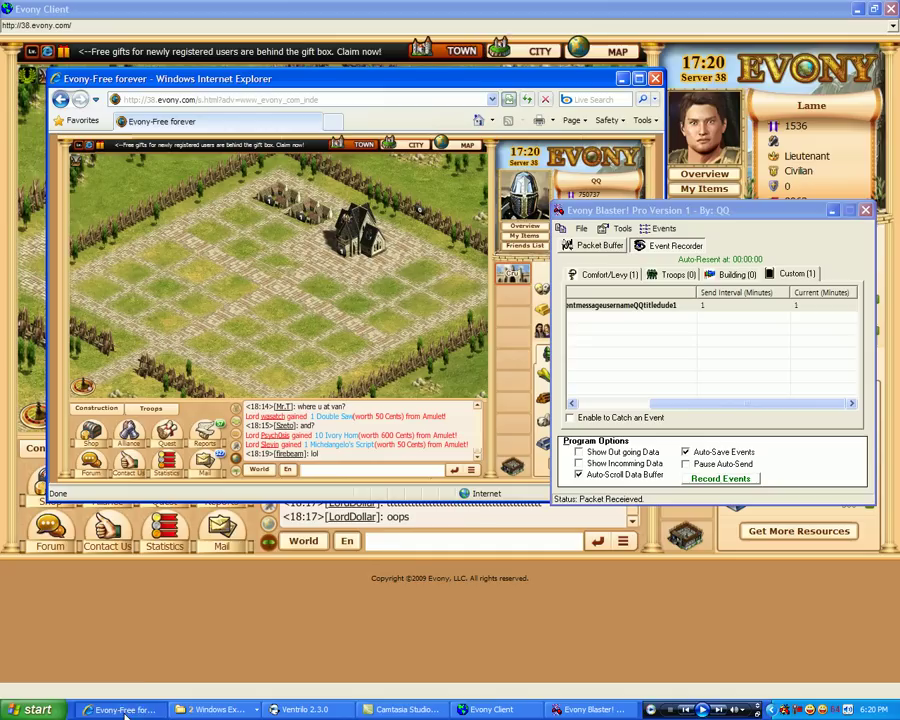
left_click(205, 460)
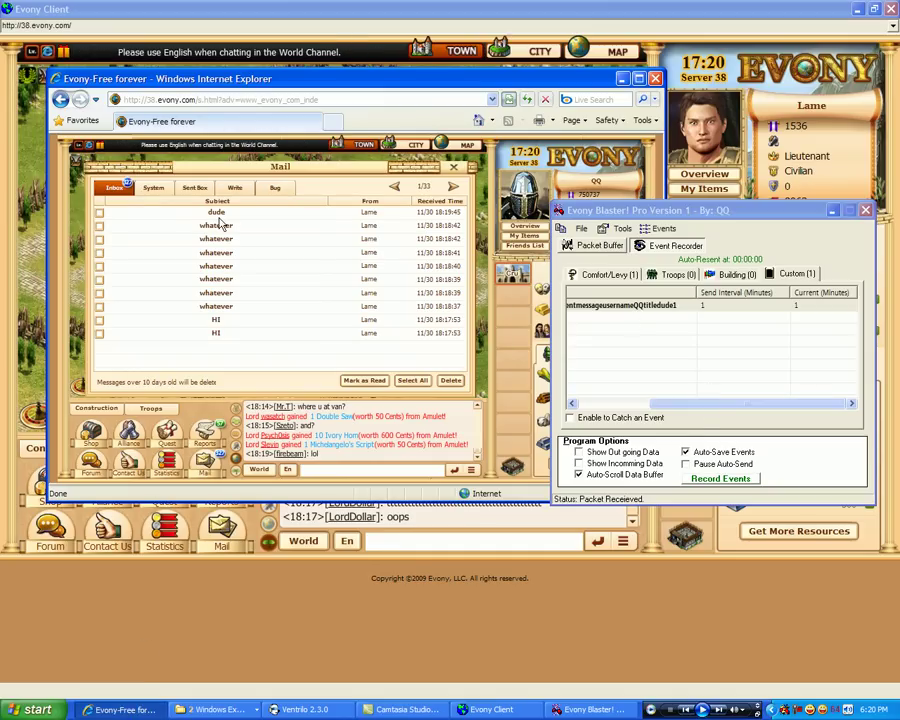
left_click(216, 216)
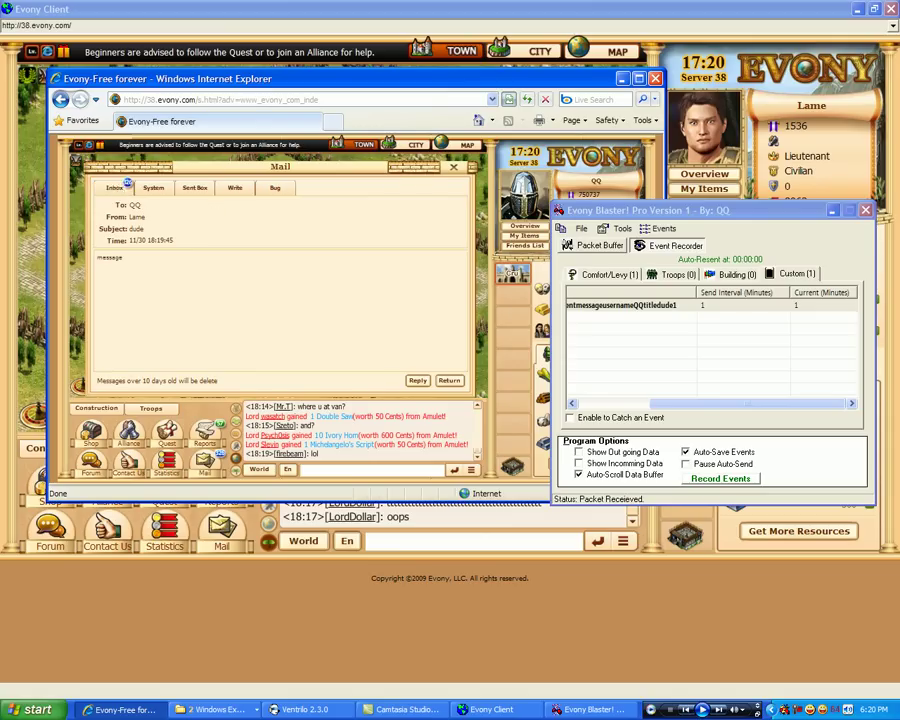
left_click(115, 187)
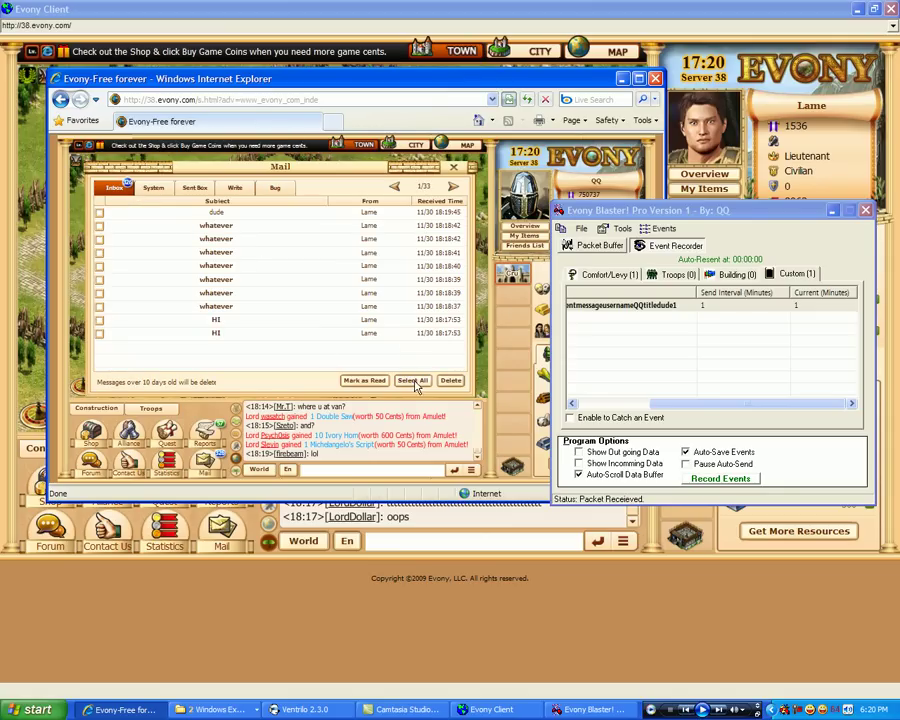
Step: Select and delete all inbox mail, refresh, and open the new 18:20:47 'dude' message
left_click(415, 382)
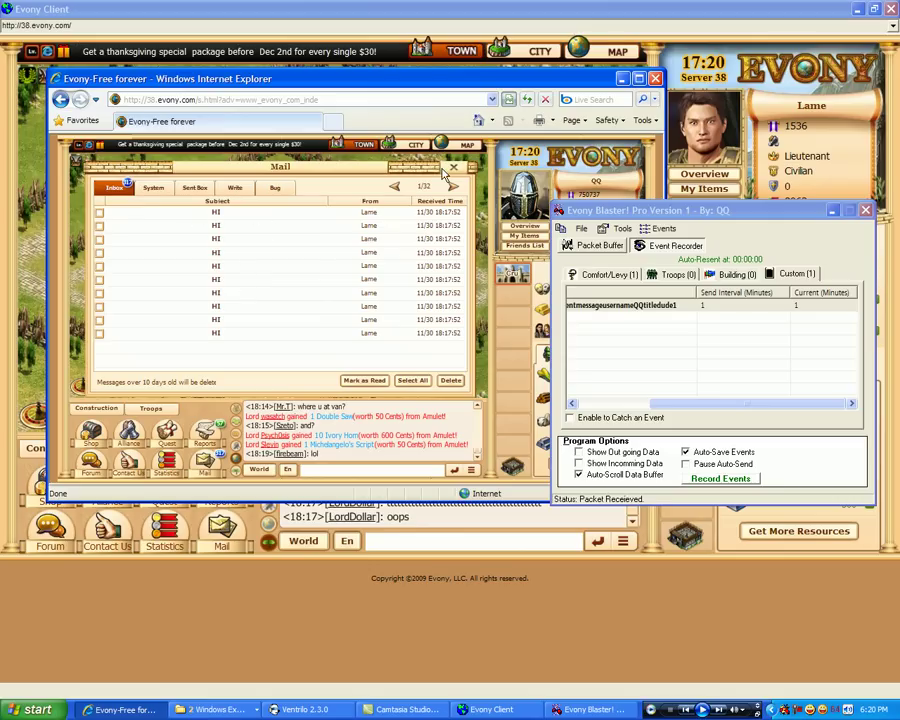
left_click(127, 190)
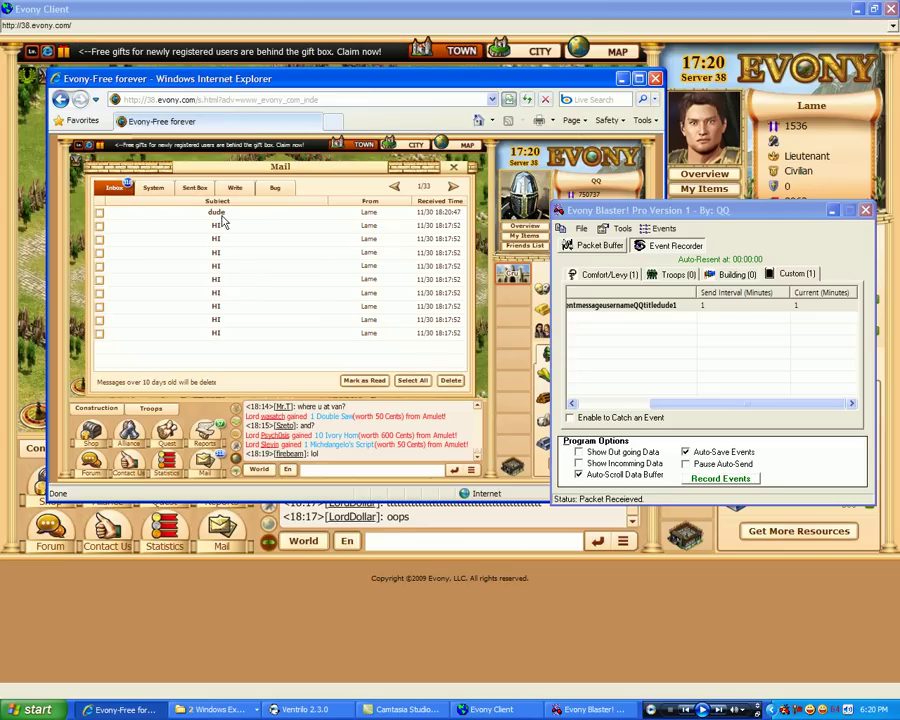
left_click(219, 213)
left_click_drag(161, 257, 96, 258)
left_click(171, 219)
left_click(637, 305)
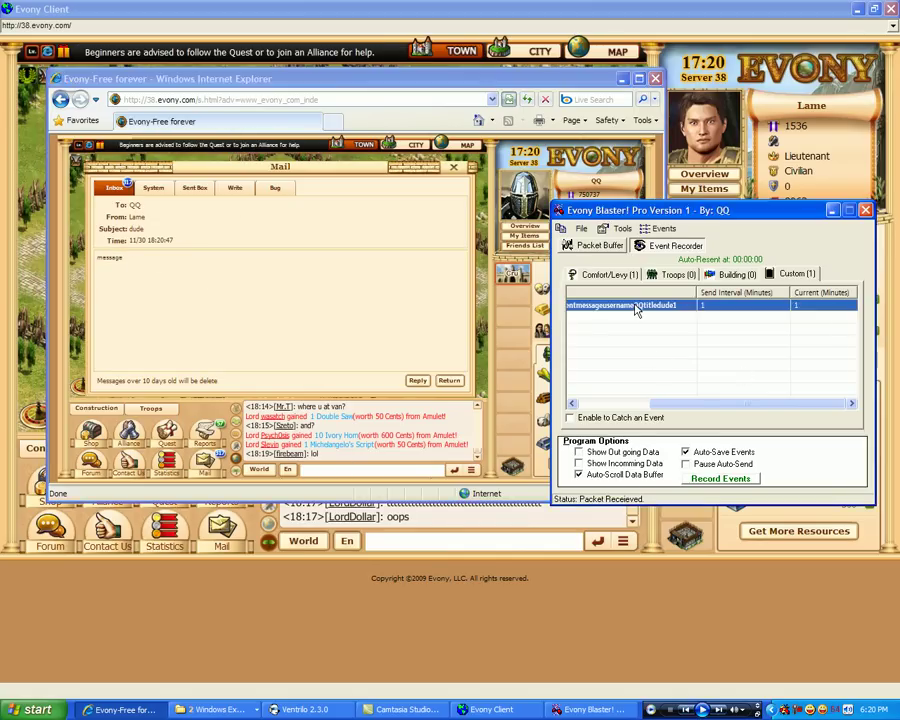
right_click(637, 305)
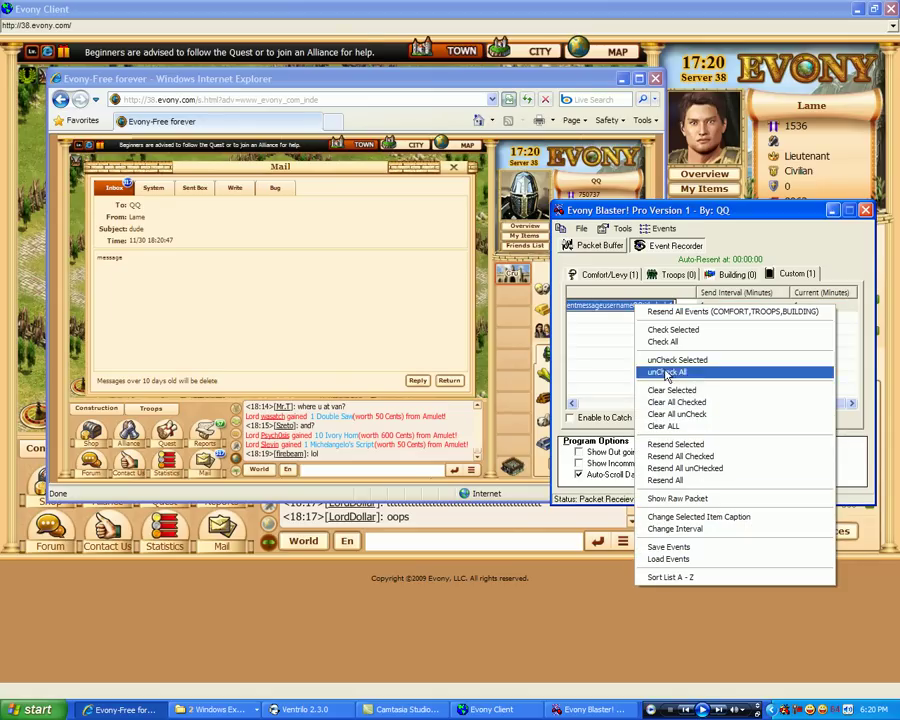
left_click(665, 359)
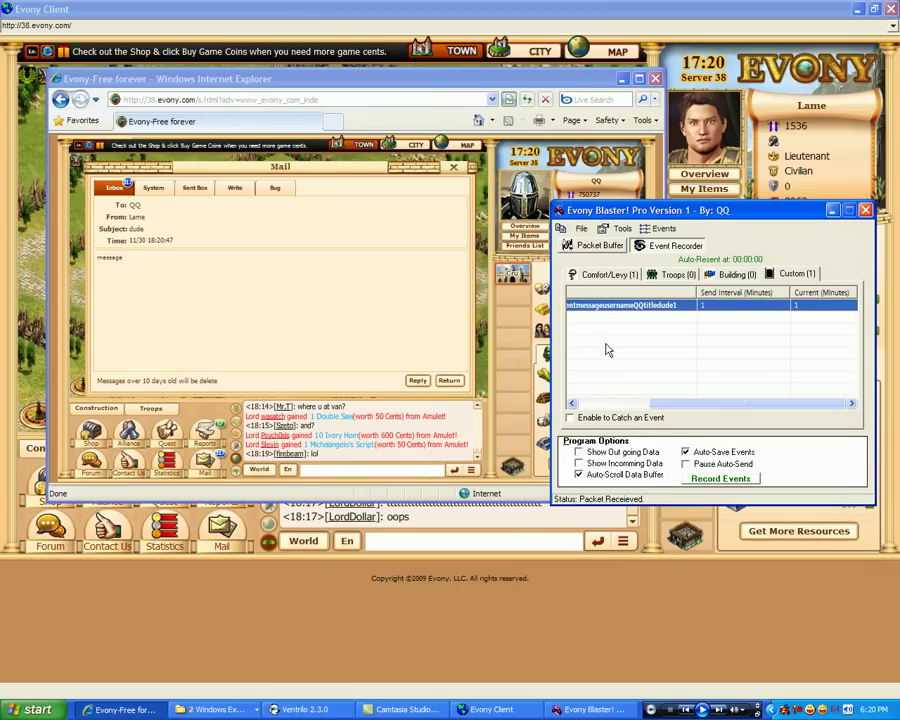
left_click_drag(680, 403, 597, 402)
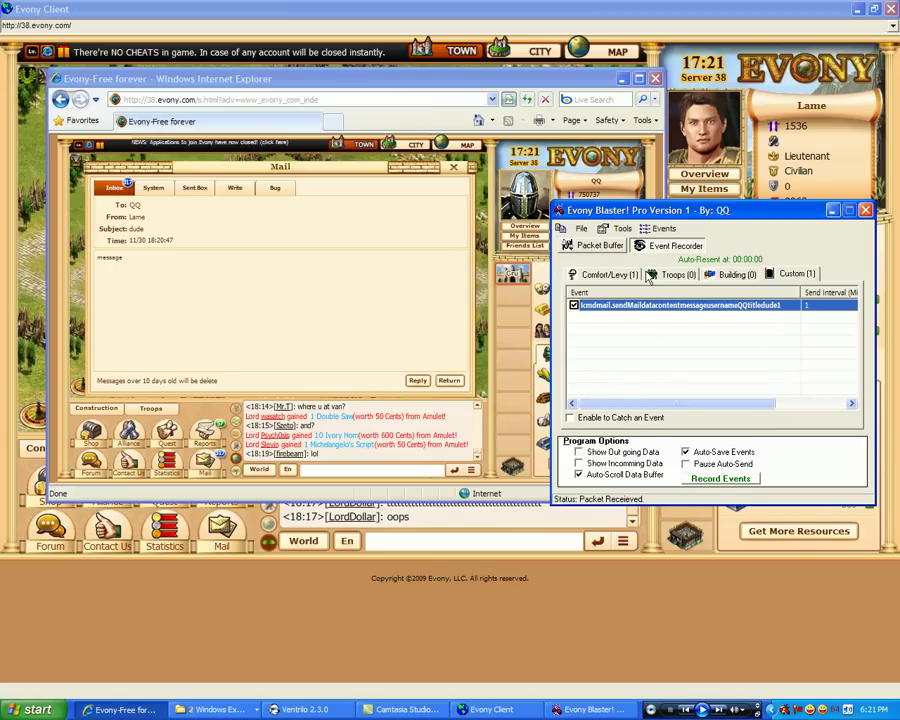
left_click(628, 276)
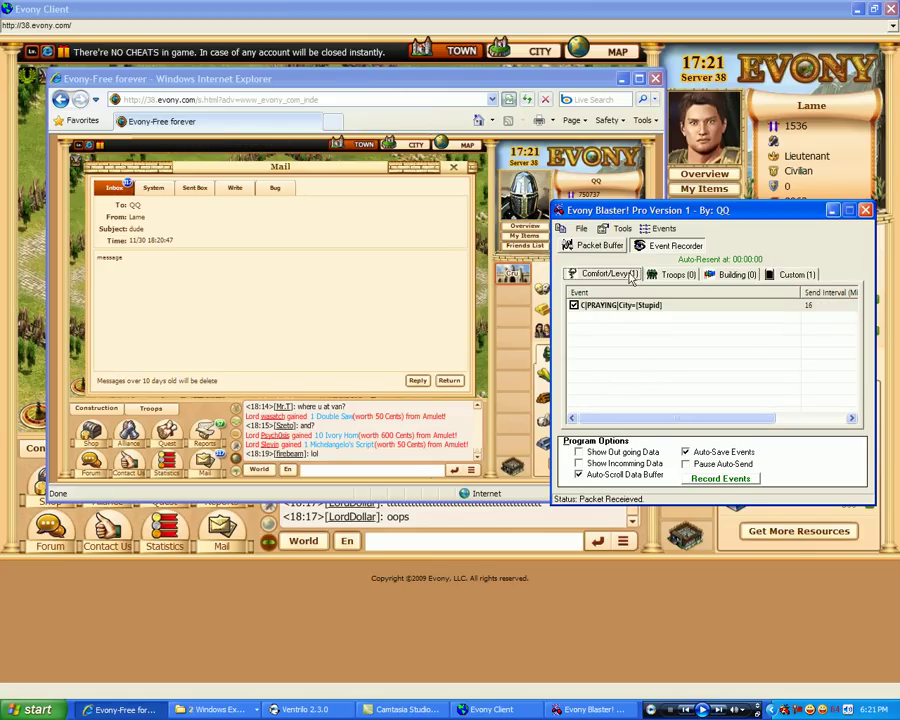
left_click(676, 274)
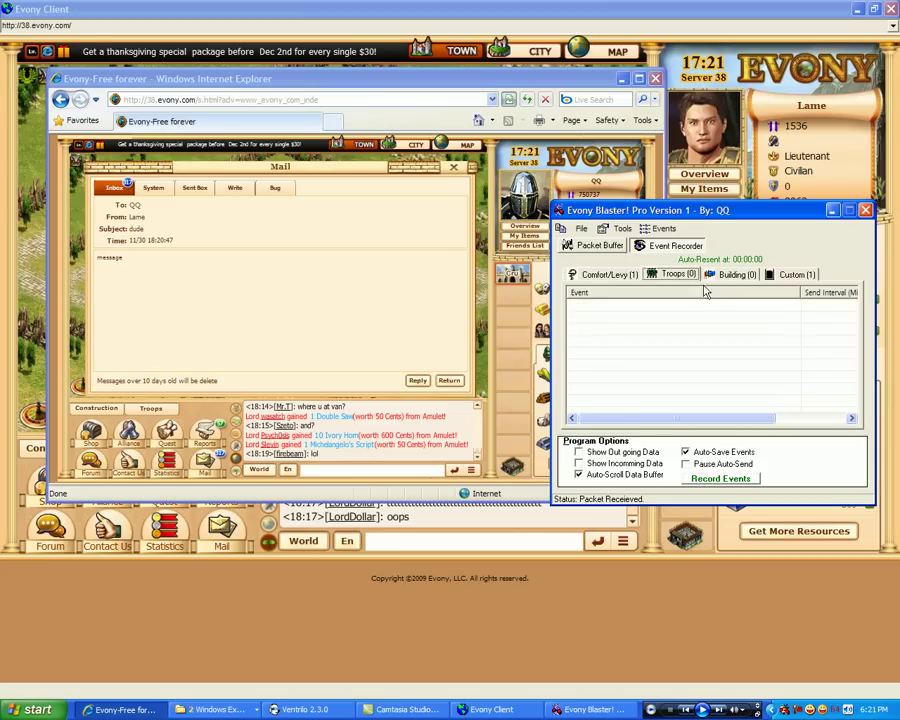
left_click(737, 274)
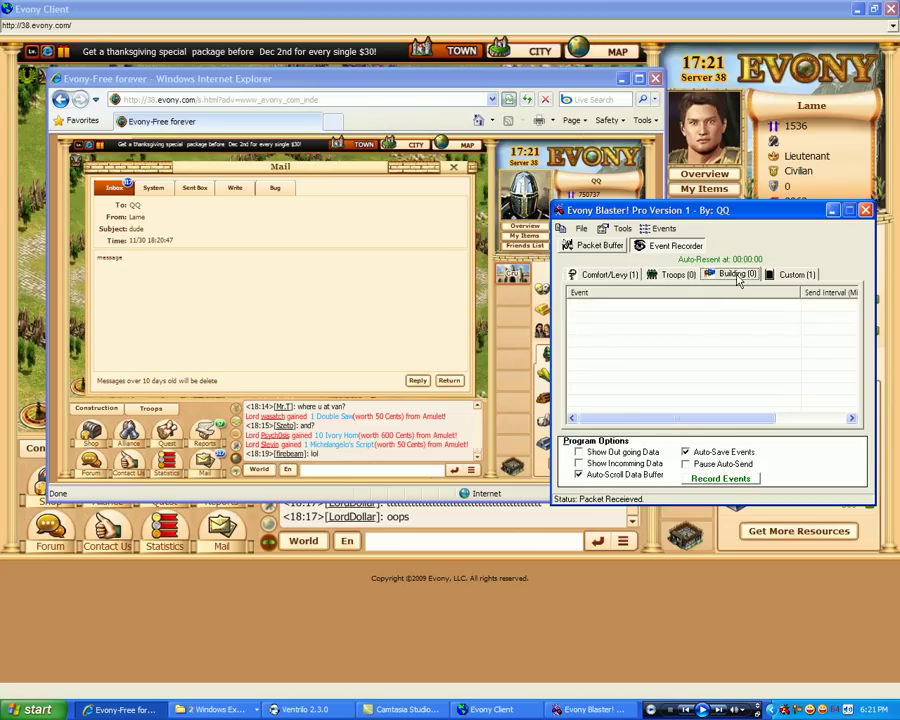
left_click(611, 276)
left_click(674, 276)
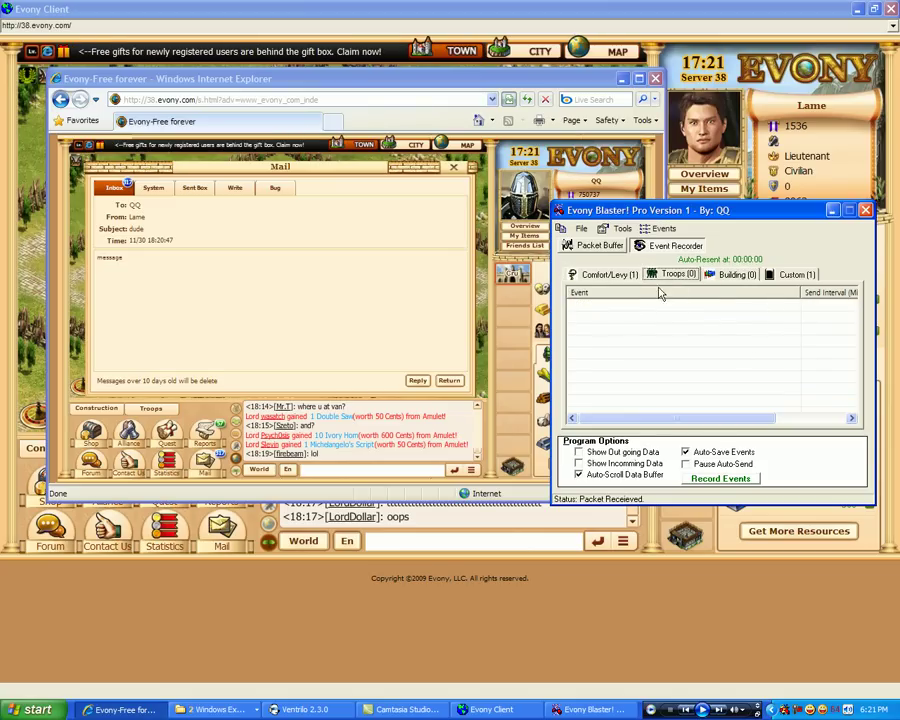
left_click(610, 278)
left_click(687, 276)
left_click(729, 277)
left_click(675, 278)
left_click(627, 279)
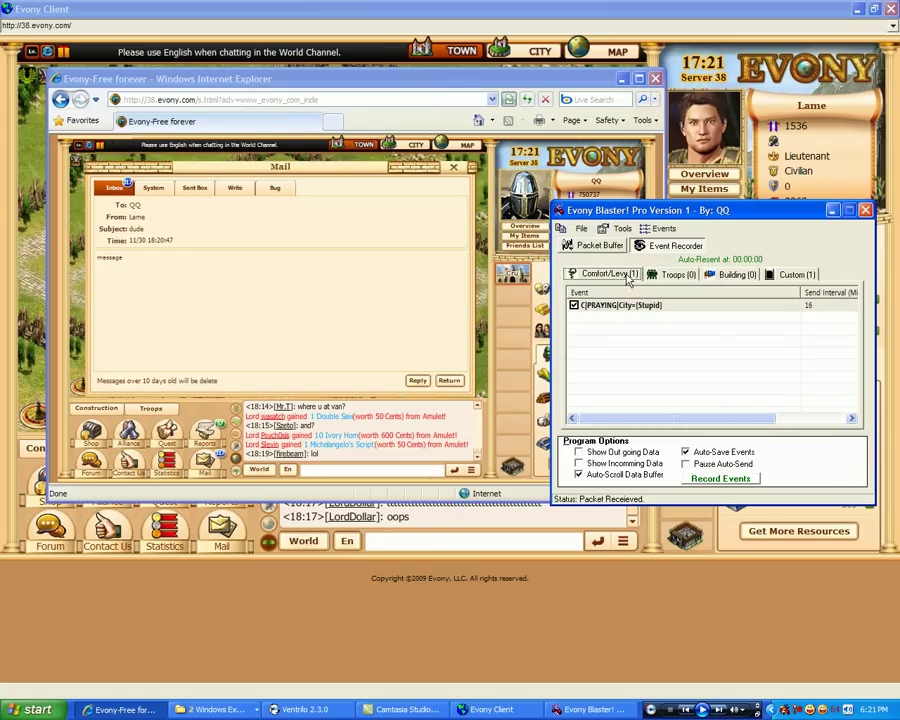
left_click(675, 278)
left_click(730, 276)
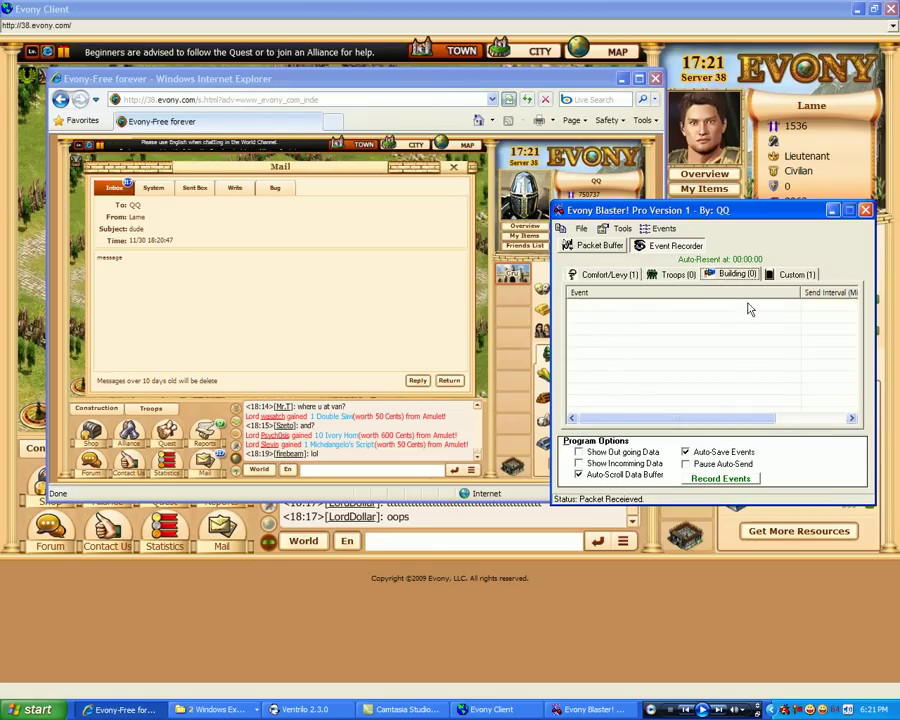
left_click(775, 274)
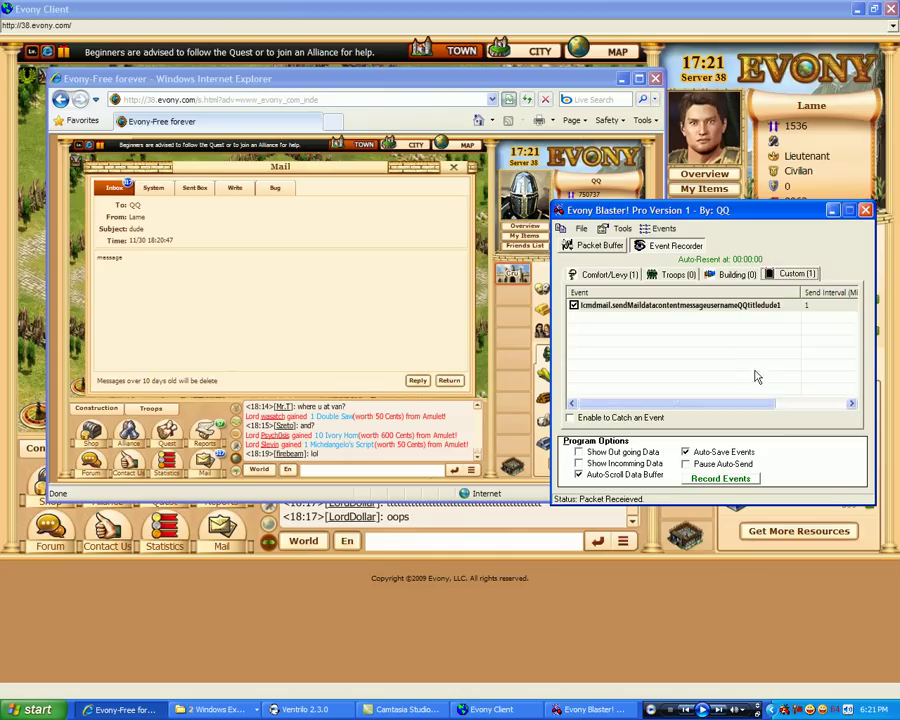
left_click(645, 307)
left_click(645, 310)
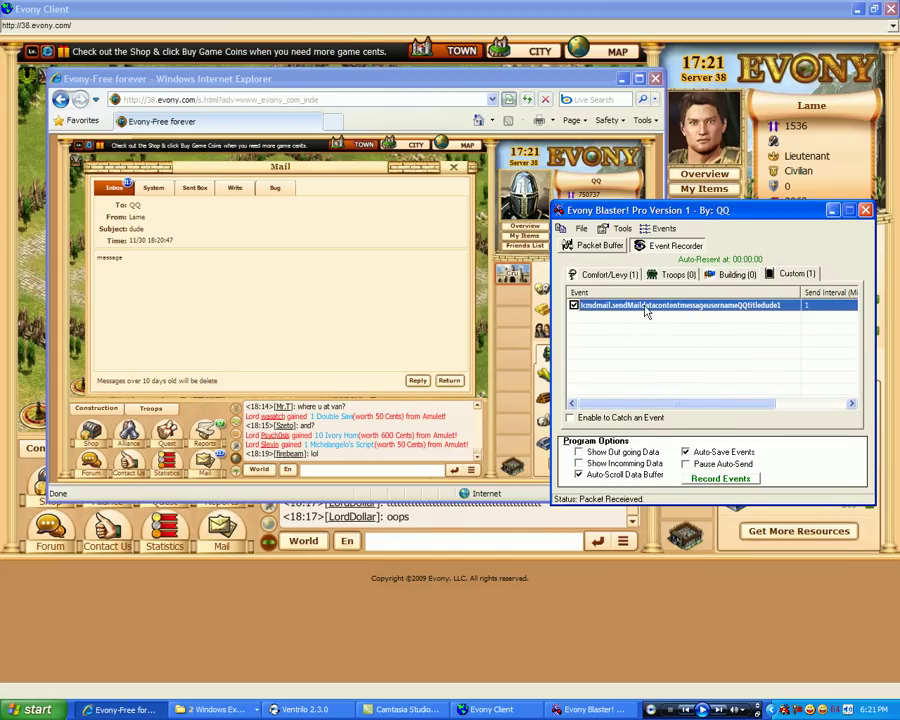
Step: Remove the 'lcmdmail.sendMaildatacontent' prefix from the mail event's caption so it starts with 'message'
right_click(645, 311)
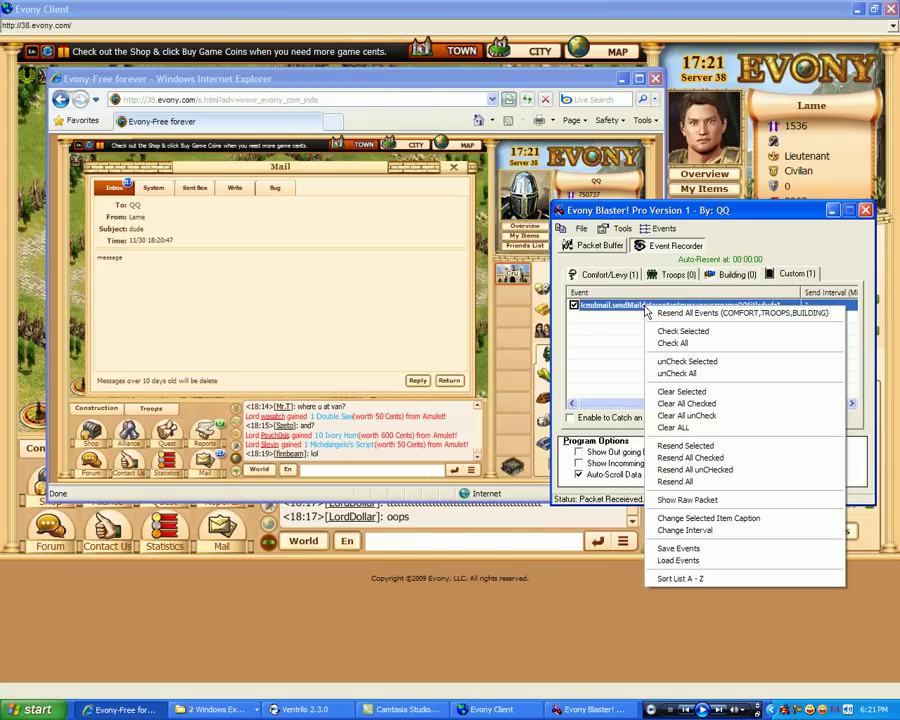
left_click(706, 519)
left_click_drag(420, 377, 311, 307)
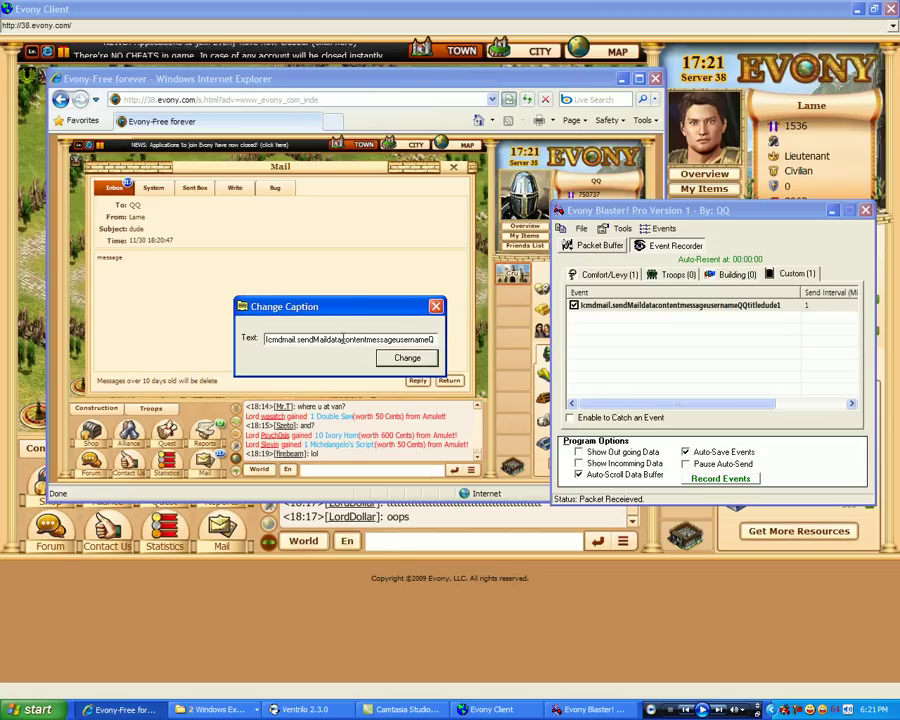
left_click_drag(368, 339, 216, 335)
key("BackSpace")
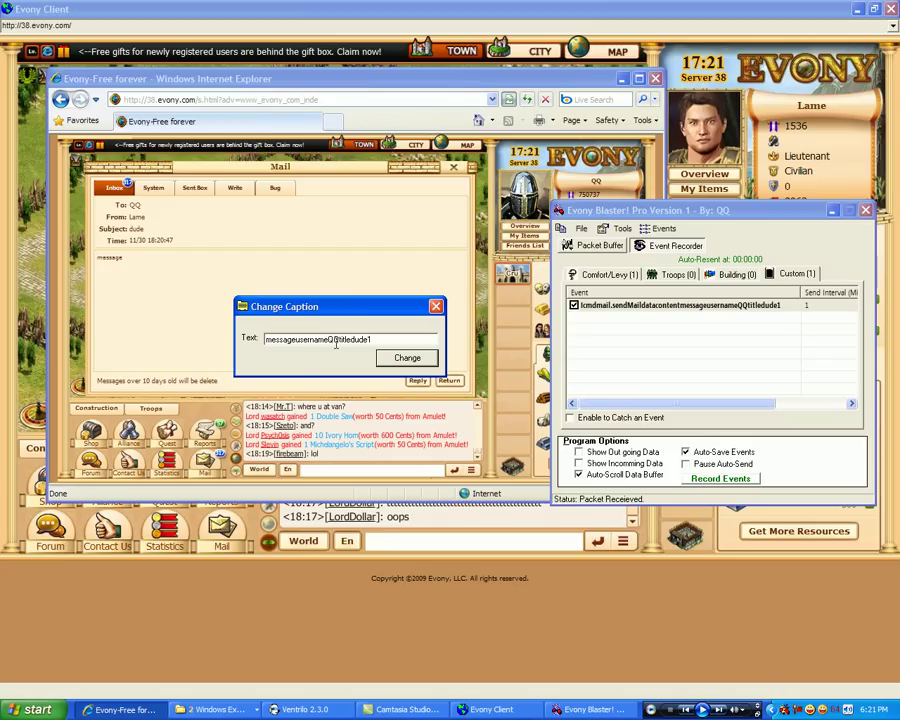
left_click(405, 359)
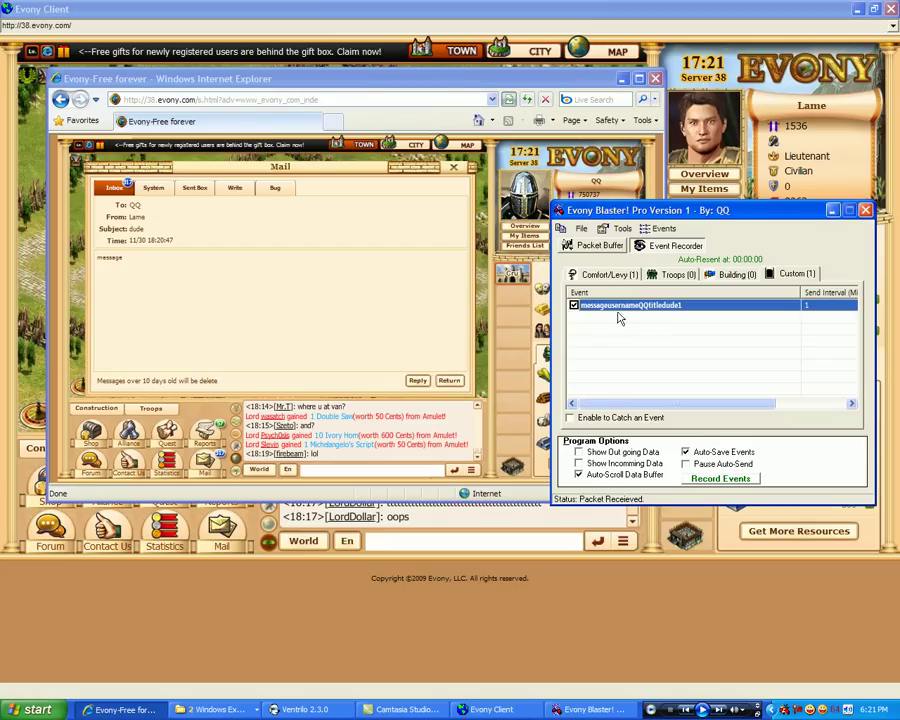
left_click_drag(733, 403, 636, 425)
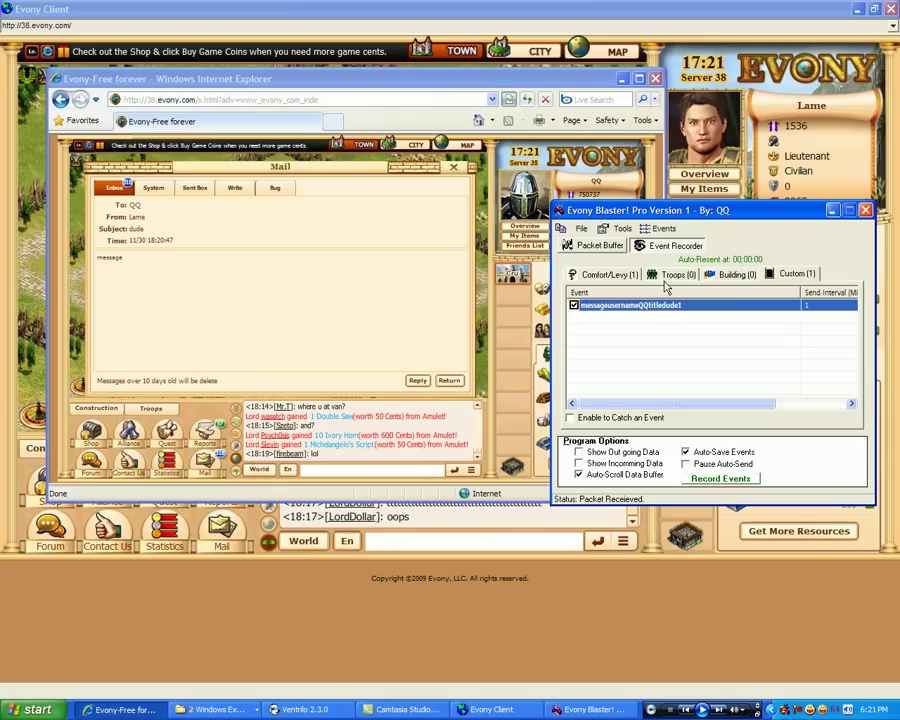
Step: Show outgoing and incoming data in the Packet Buffer and move the window over the game
left_click(596, 245)
left_click(618, 452)
left_click(622, 464)
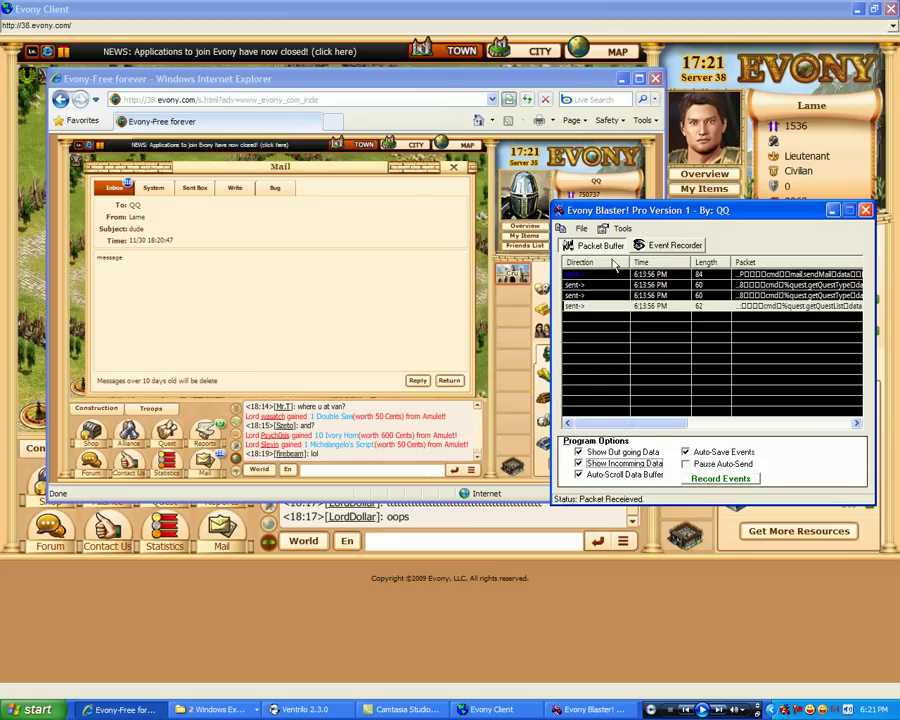
left_click(640, 246)
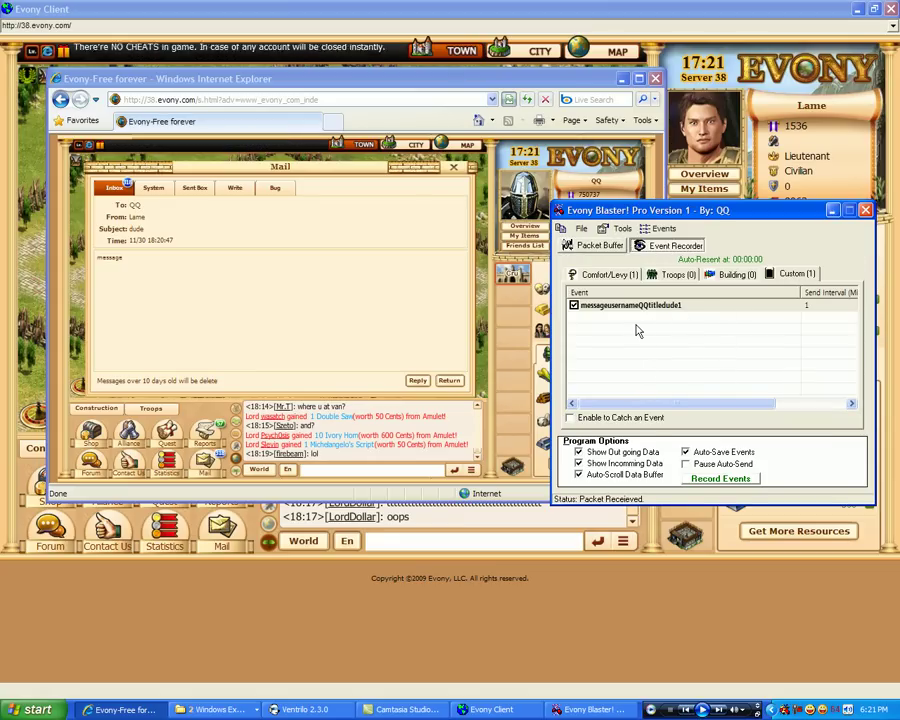
left_click(597, 245)
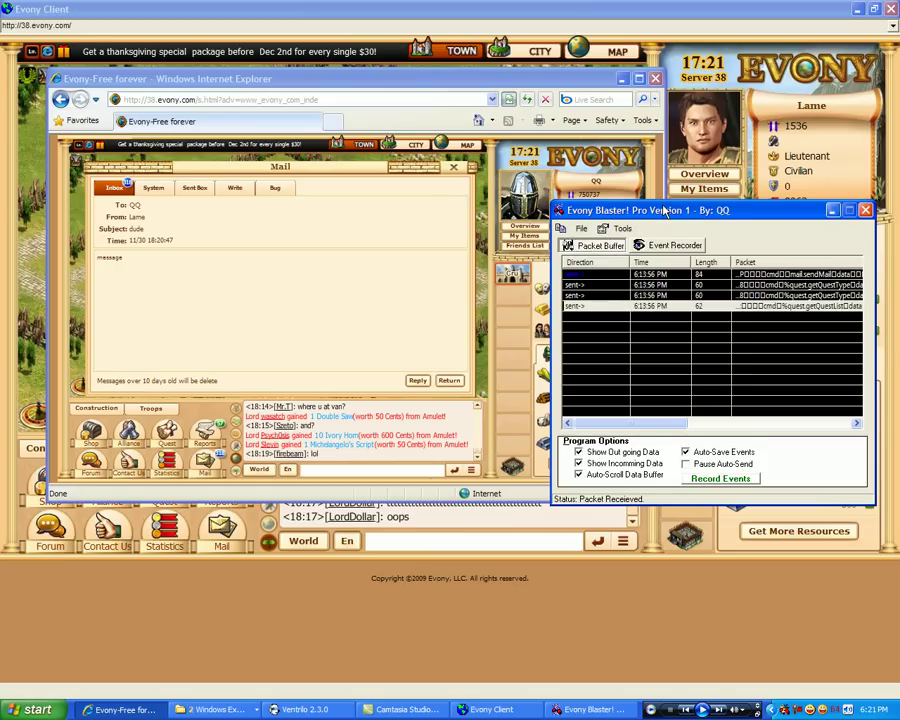
left_click_drag(664, 210, 473, 167)
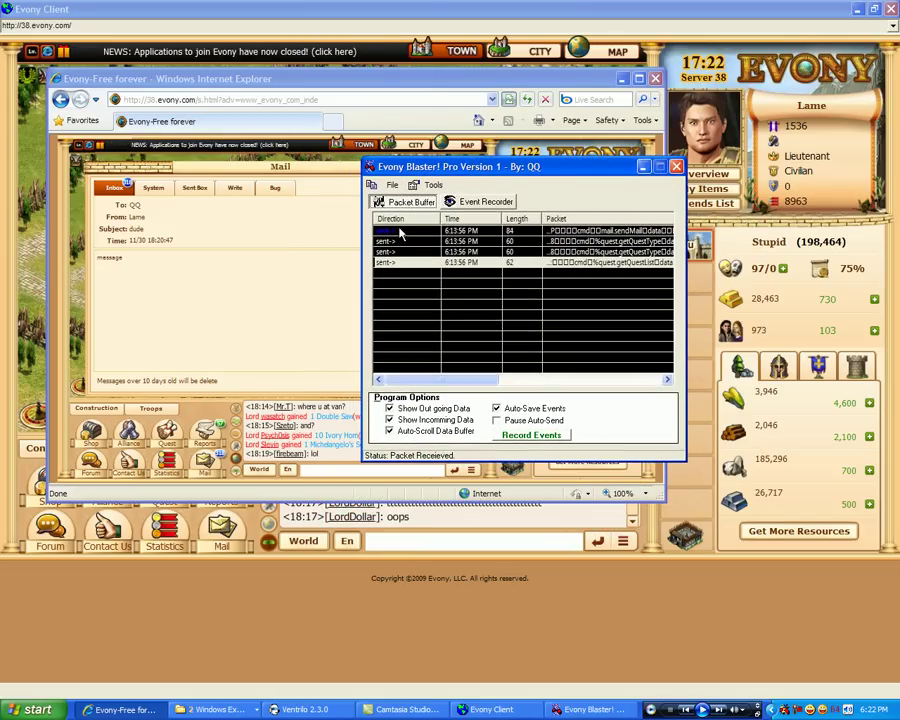